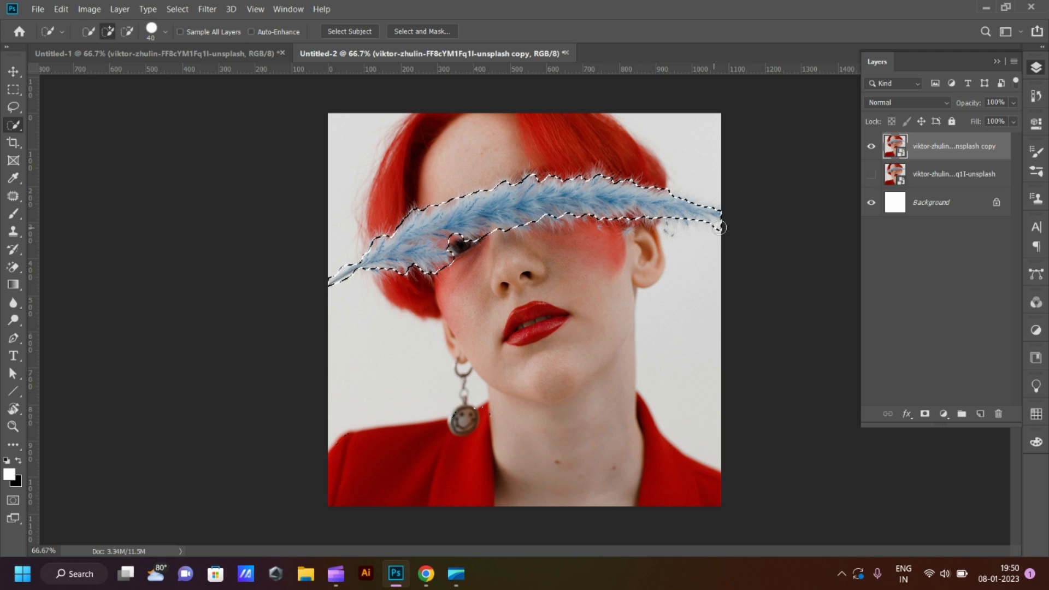
Subtract the stray areas along the feather's lower edge from the selection with the Quick Selection tool
{"action": "left_click", "coordinate": [720, 228], "text": "alt"}
{"action": "mouse_move", "coordinate": [518, 234]}
{"action": "left_mouse_down"}
{"action": "mouse_move", "coordinate": [571, 221]}
{"action": "mouse_move", "coordinate": [601, 229]}
{"action": "left_mouse_up"}
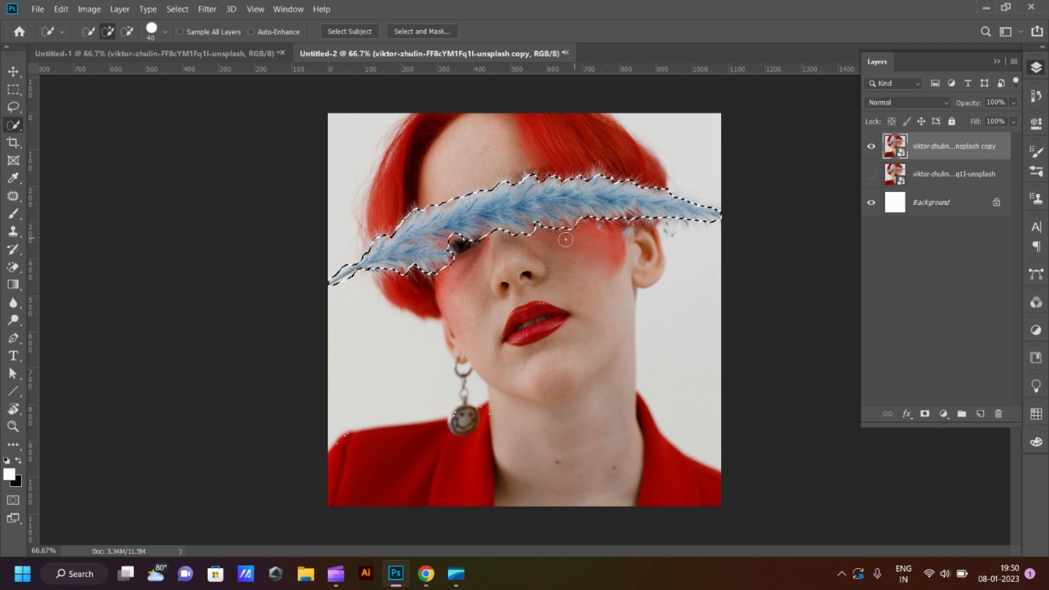
{"action": "left_click", "coordinate": [633, 241], "text": "alt"}
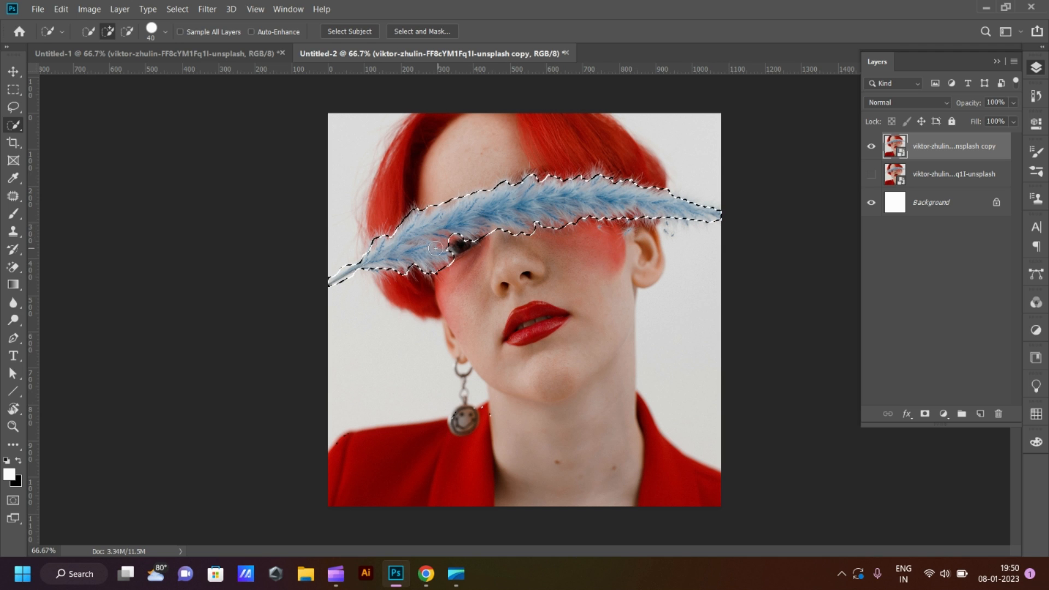
Open Select and Mask and refine the feather's fringed edges with the Refine Edge Brush at size 30
{"action": "left_click", "coordinate": [420, 31]}
{"action": "key", "text": "ctrl+plus"}
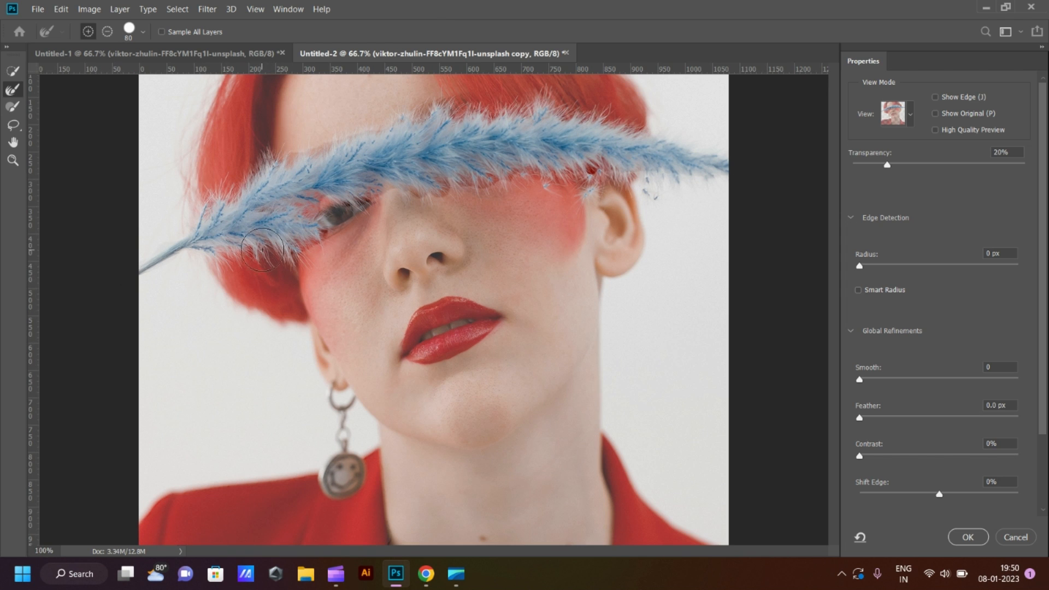
{"action": "key", "text": "bracketleft"}
{"action": "key", "text": "bracketleft"}
{"action": "key", "text": "bracketleft"}
{"action": "key", "text": "bracketleft"}
{"action": "key", "text": "bracketleft"}
{"action": "key", "text": "bracketleft"}
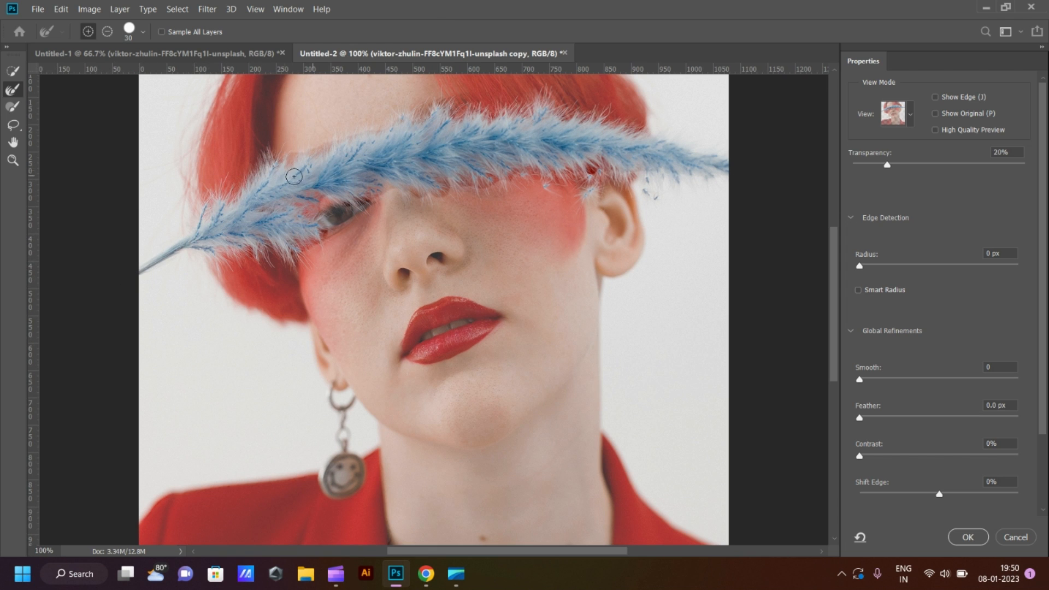
{"action": "mouse_move", "coordinate": [449, 104]}
{"action": "left_mouse_down"}
{"action": "mouse_move", "coordinate": [596, 114]}
{"action": "mouse_move", "coordinate": [569, 123]}
{"action": "mouse_move", "coordinate": [664, 132]}
{"action": "mouse_move", "coordinate": [736, 158]}
{"action": "mouse_move", "coordinate": [536, 102]}
{"action": "mouse_move", "coordinate": [714, 173]}
{"action": "mouse_move", "coordinate": [434, 184]}
{"action": "left_mouse_up"}
{"action": "mouse_move", "coordinate": [629, 182]}
{"action": "left_mouse_down"}
{"action": "mouse_move", "coordinate": [397, 187]}
{"action": "mouse_move", "coordinate": [453, 179]}
{"action": "mouse_move", "coordinate": [304, 211]}
{"action": "mouse_move", "coordinate": [220, 253]}
{"action": "left_mouse_up"}
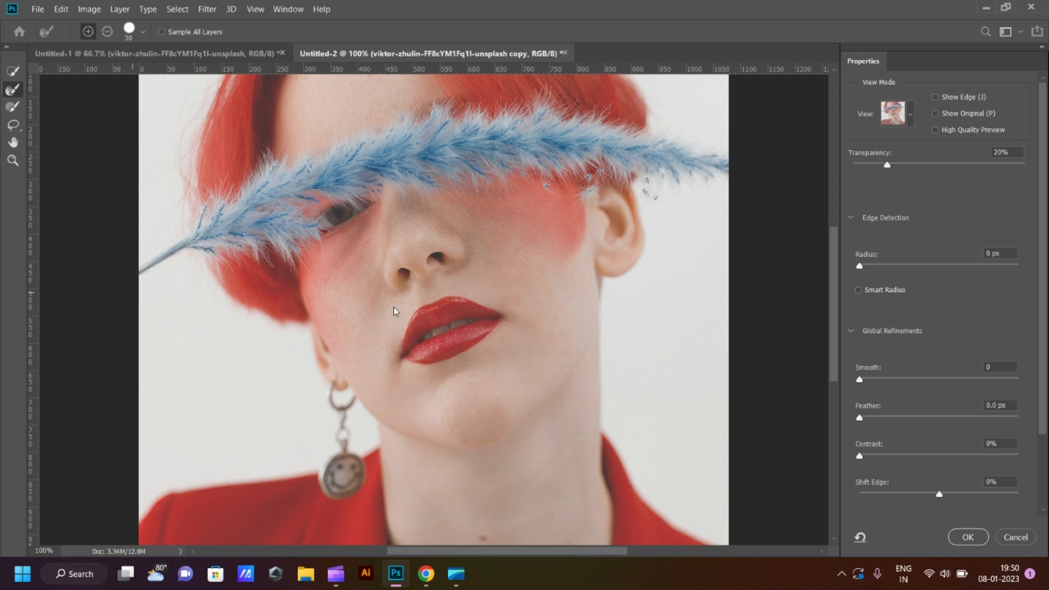
Slightly raise the feather and edge detection radius, accept the refinement and mask the portrait copy with the selection
{"action": "left_click", "coordinate": [869, 418]}
{"action": "left_click_drag", "start_coordinate": [885, 420], "coordinate": [872, 418]}
{"action": "left_click_drag", "start_coordinate": [860, 267], "coordinate": [876, 267]}
{"action": "left_click", "coordinate": [968, 538]}
{"action": "left_click", "coordinate": [925, 413]}
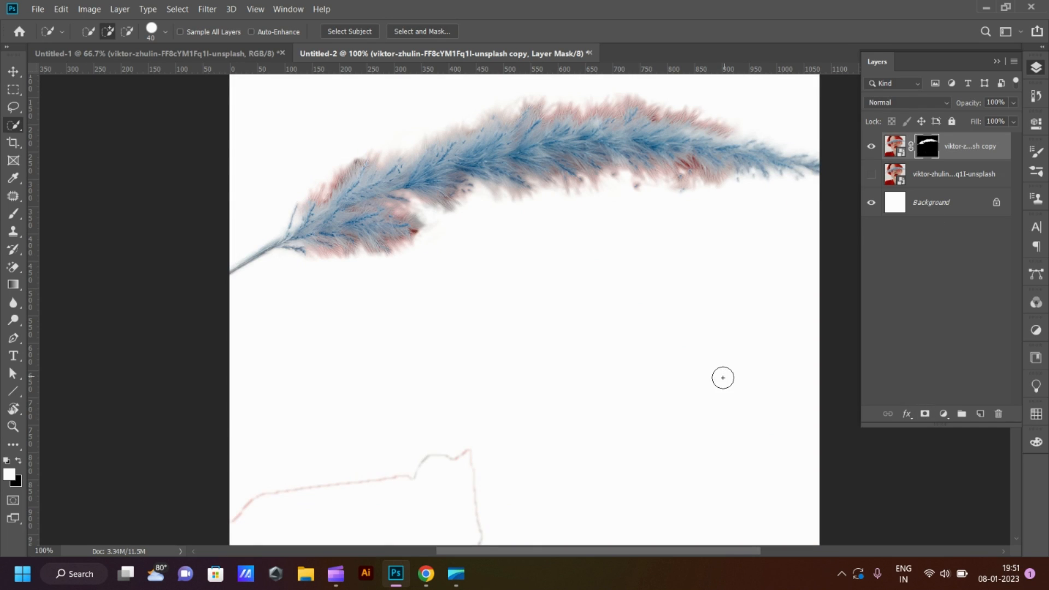
Remove the stray outline below the feather by filling a full-width rectangular selection on the layer mask with black, and deselect
{"action": "key", "text": "m"}
{"action": "left_click_drag", "start_coordinate": [262, 316], "coordinate": [776, 546]}
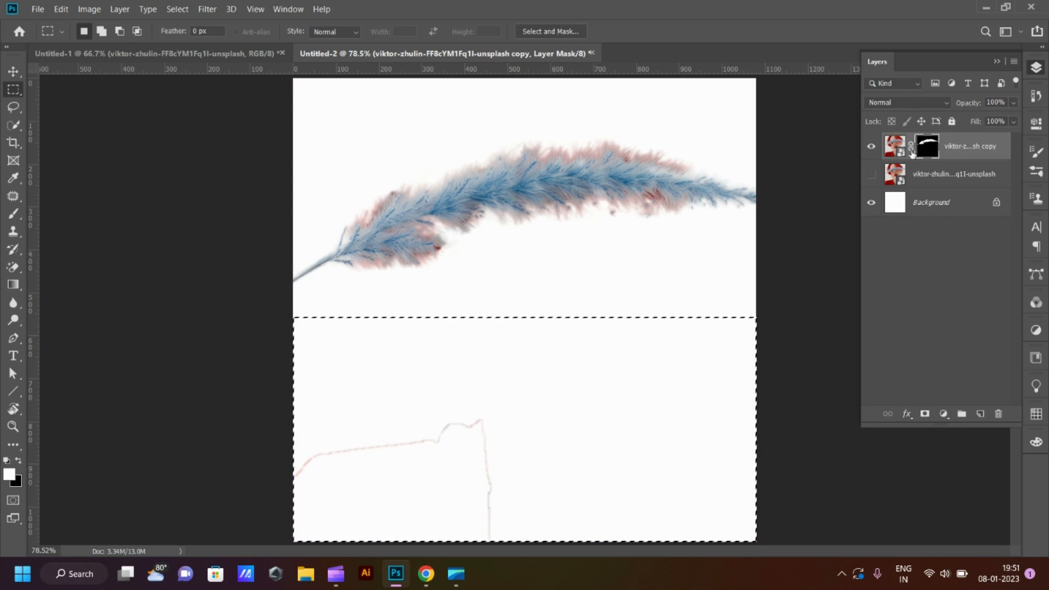
{"action": "key", "text": "alt+BackSpace"}
{"action": "key", "text": "ctrl+z"}
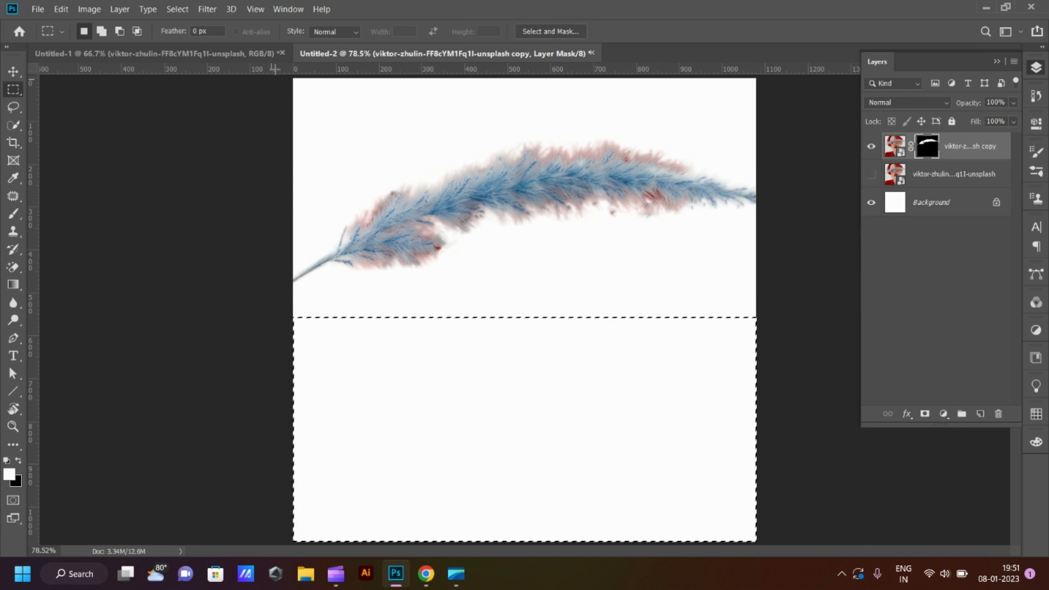
{"action": "left_click_drag", "start_coordinate": [291, 77], "coordinate": [789, 129]}
{"action": "left_click", "coordinate": [837, 179]}
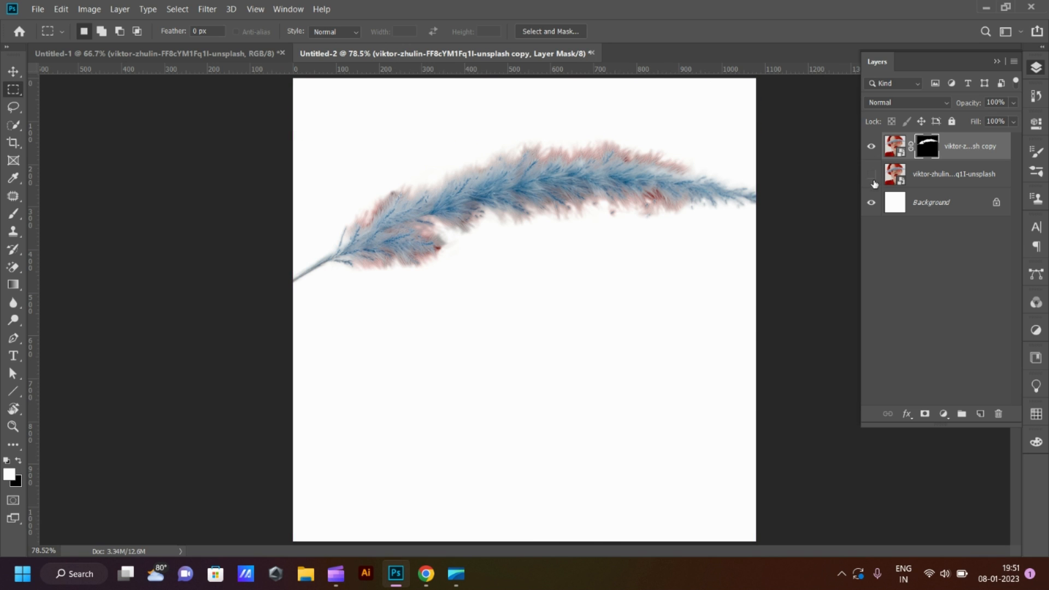
Show the original portrait, hide the masked feather copy and add a black Solid Color fill layer between them
{"action": "left_click", "coordinate": [872, 175]}
{"action": "left_click", "coordinate": [872, 147]}
{"action": "left_click", "coordinate": [954, 174]}
{"action": "left_click", "coordinate": [980, 415]}
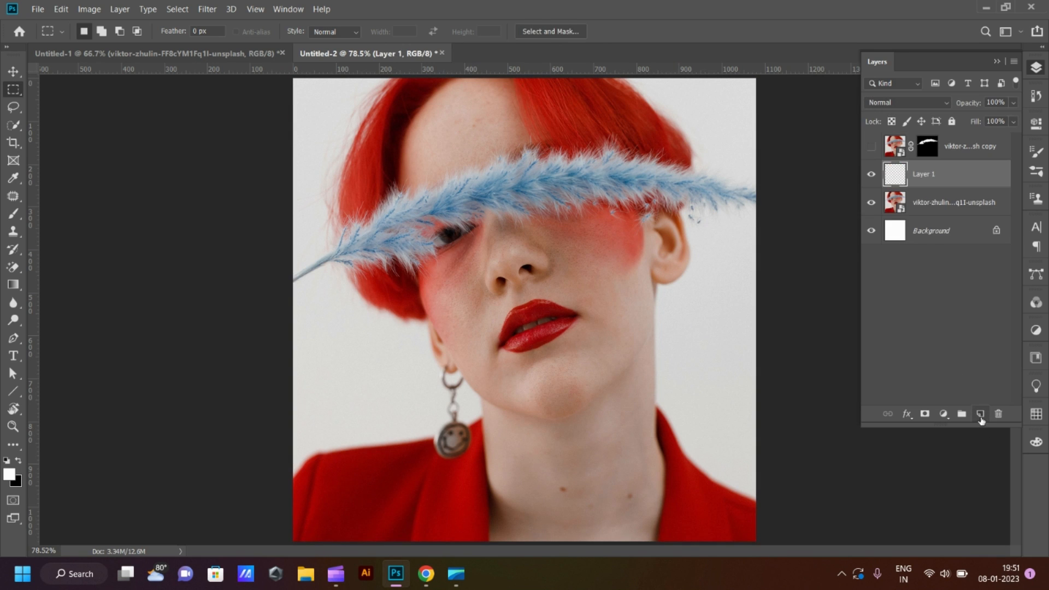
{"action": "left_click", "coordinate": [944, 413]}
{"action": "left_click", "coordinate": [965, 173]}
{"action": "left_click", "coordinate": [951, 313]}
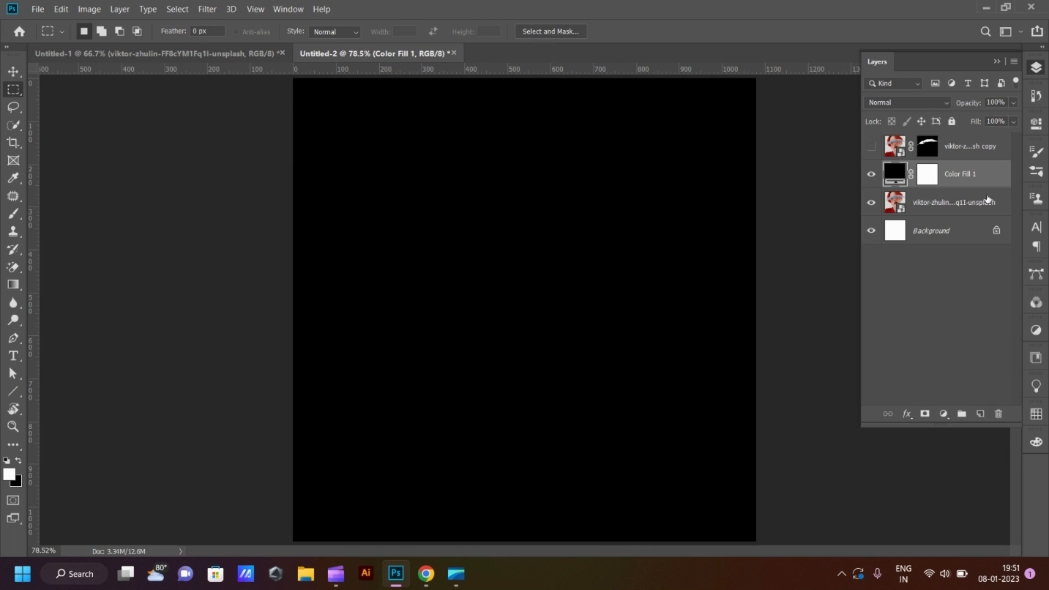
Set the black color fill layer's blend mode to Hue and show the masked feather copy
{"action": "left_click", "coordinate": [907, 102]}
{"action": "left_click", "coordinate": [897, 210]}
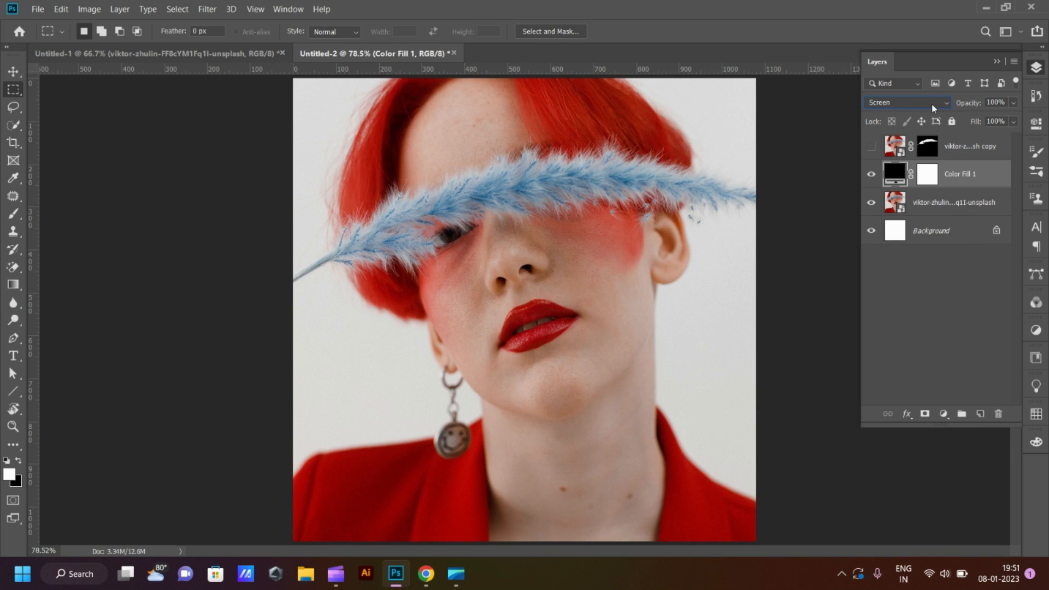
{"action": "scroll", "coordinate": [933, 108], "scroll_direction": "down", "scroll_amount": 4}
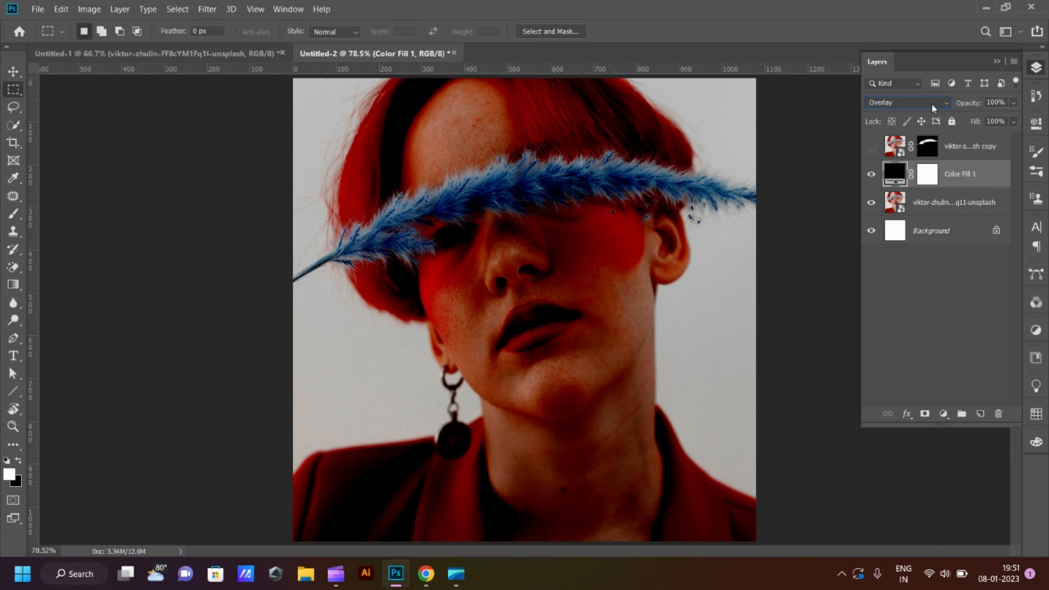
{"action": "scroll", "coordinate": [933, 108], "scroll_direction": "down", "scroll_amount": 12}
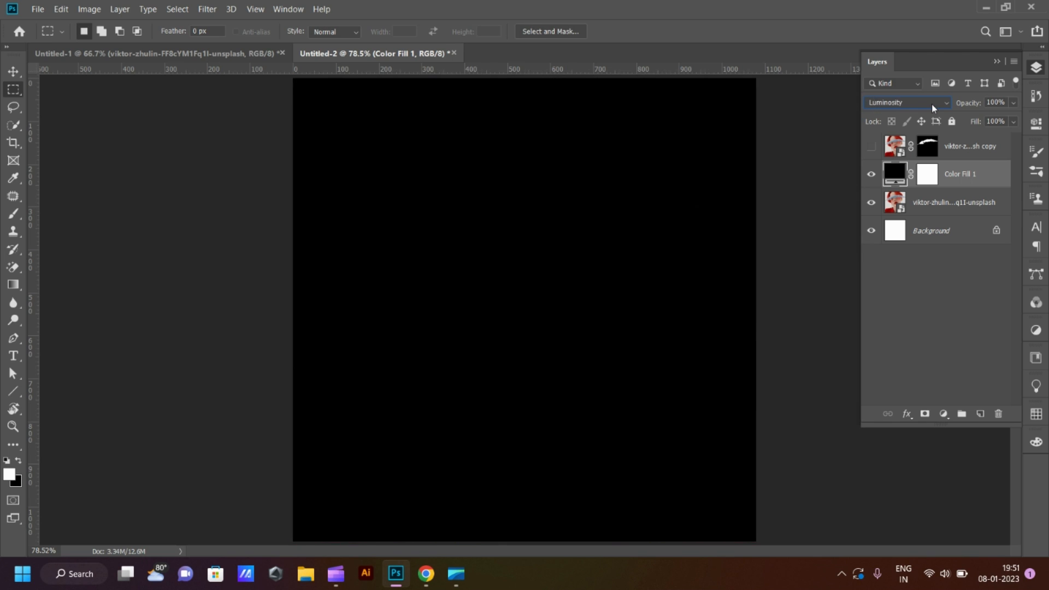
{"action": "scroll", "coordinate": [934, 108], "scroll_direction": "down", "scroll_amount": 1}
{"action": "scroll", "coordinate": [934, 107], "scroll_direction": "up", "scroll_amount": 4}
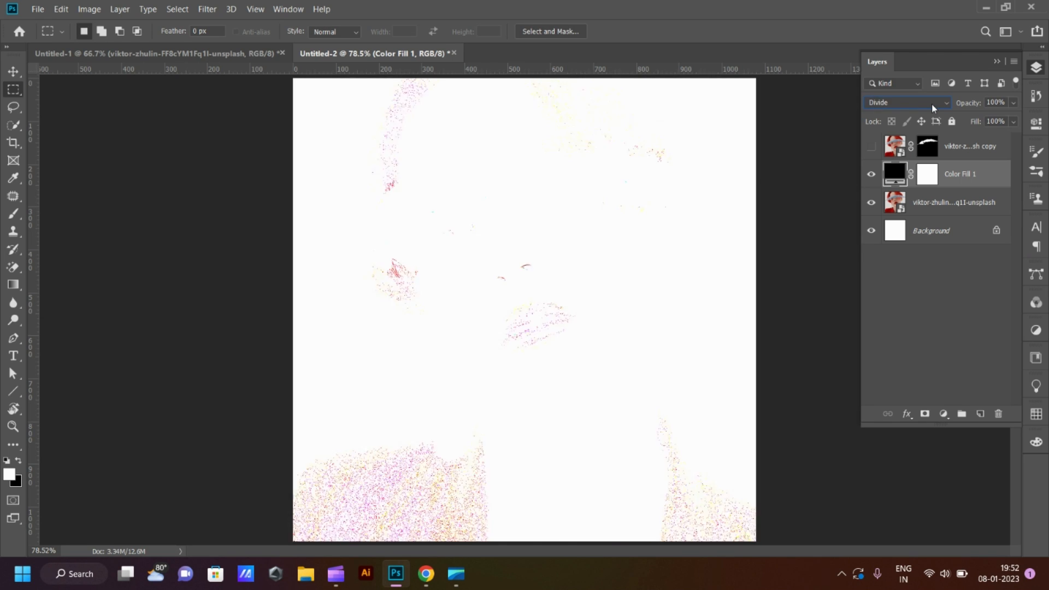
{"action": "scroll", "coordinate": [933, 107], "scroll_direction": "down", "scroll_amount": 2}
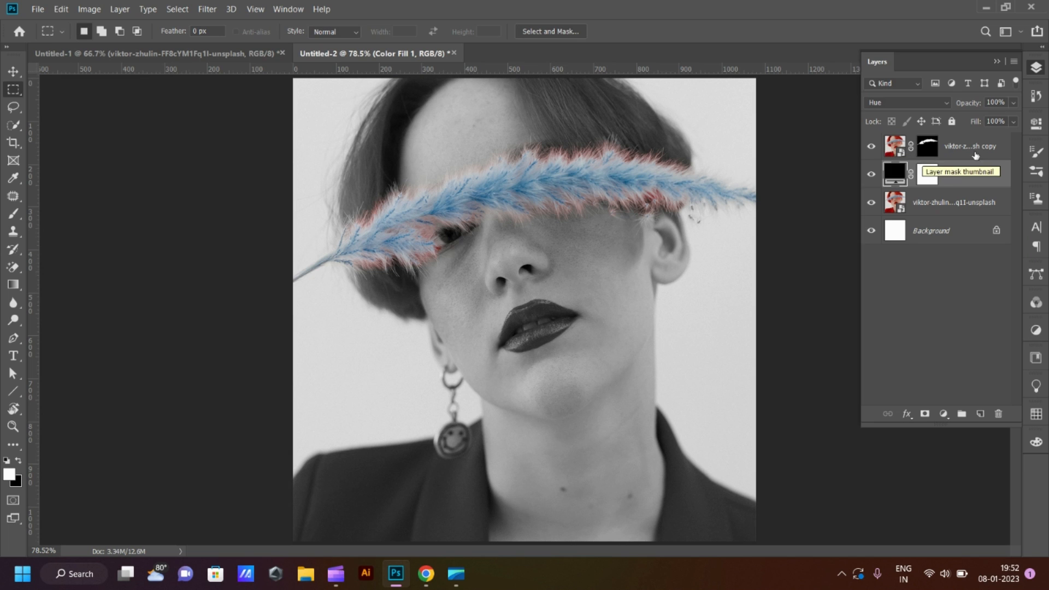
Duplicate the masked feather copy and convert the duplicate to a Smart Object
{"action": "left_click", "coordinate": [976, 153]}
{"action": "right_click", "coordinate": [977, 155]}
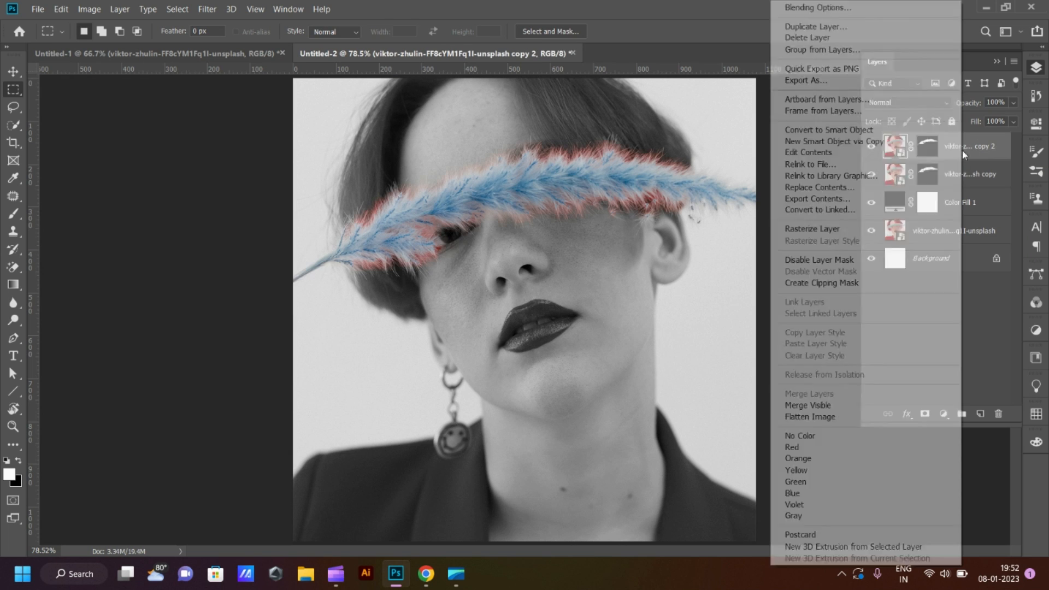
{"action": "left_click", "coordinate": [916, 144]}
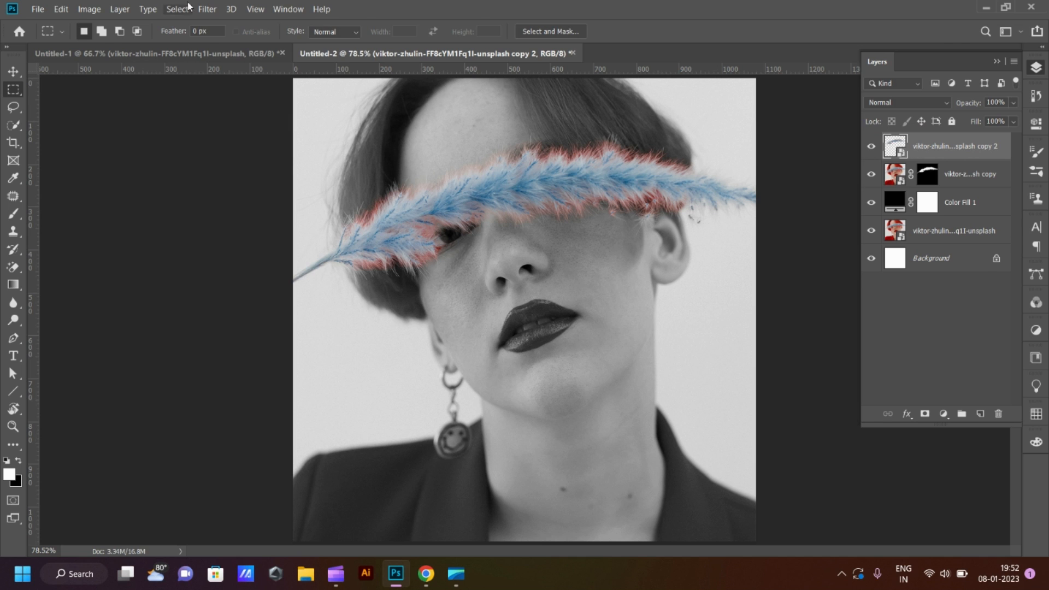
Try a Gaussian Blur on the Smart Object feather duplicate and place it beneath the masked feather copy
{"action": "left_click", "coordinate": [208, 9]}
{"action": "mouse_move", "coordinate": [257, 157]}
{"action": "left_click", "coordinate": [418, 222]}
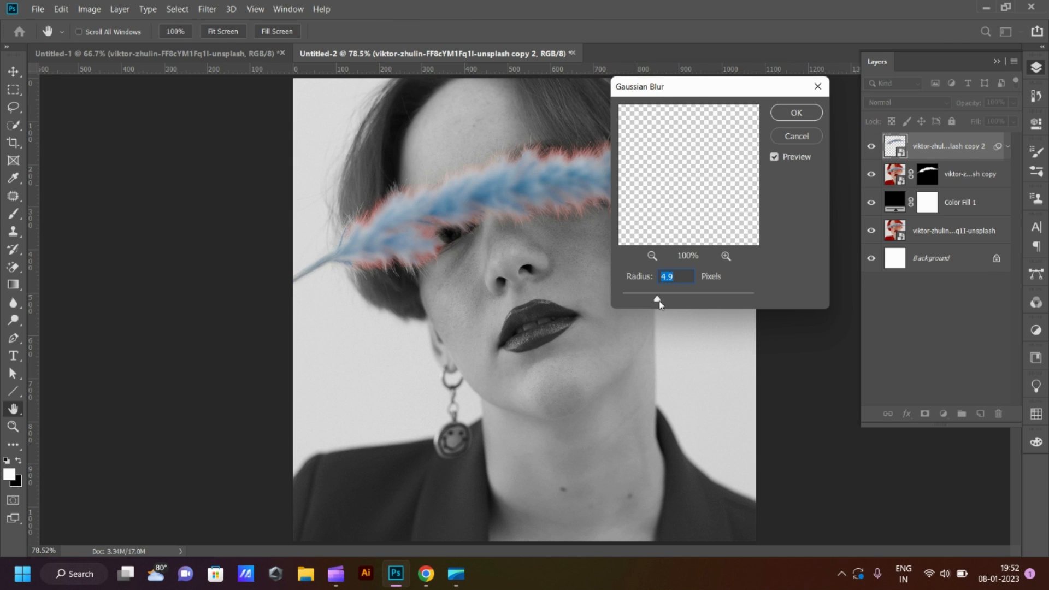
{"action": "left_click_drag", "start_coordinate": [660, 304], "coordinate": [676, 303]}
{"action": "left_click", "coordinate": [796, 112]}
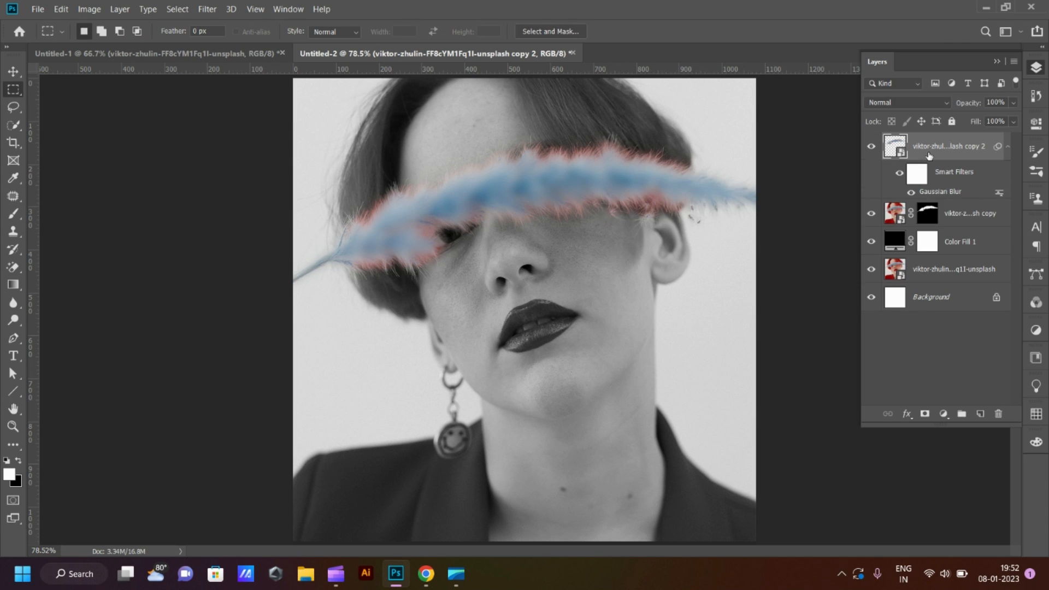
{"action": "left_click_drag", "start_coordinate": [929, 153], "coordinate": [949, 226]}
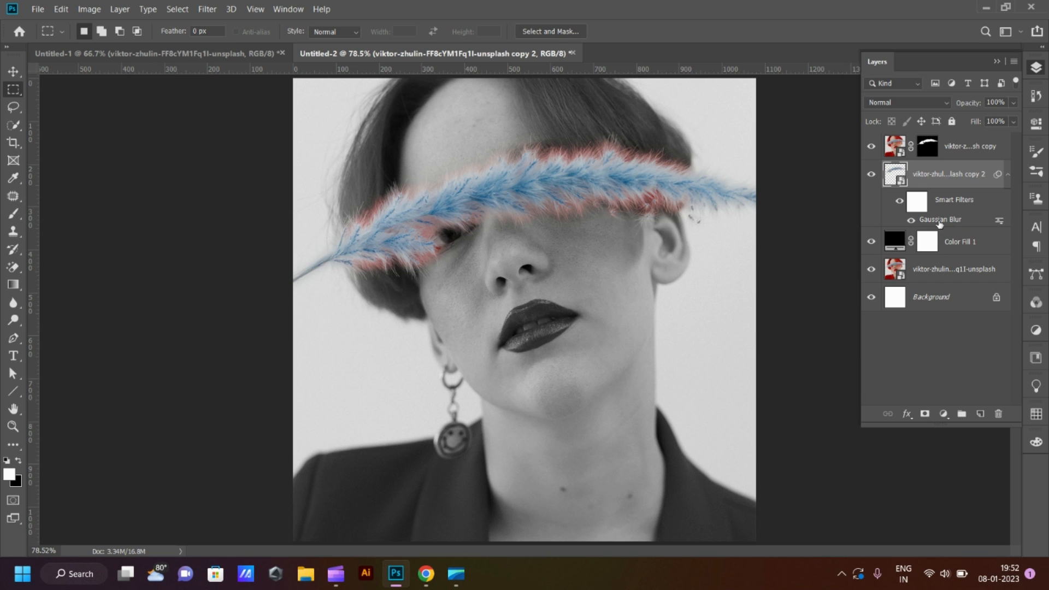
Undo the blur on the feather duplicate and move it below the masked feather copy as a rasterized layer
{"action": "key", "text": "ctrl+z"}
{"action": "key", "text": "ctrl+z"}
{"action": "key", "text": "ctrl+z"}
{"action": "key", "text": "b"}
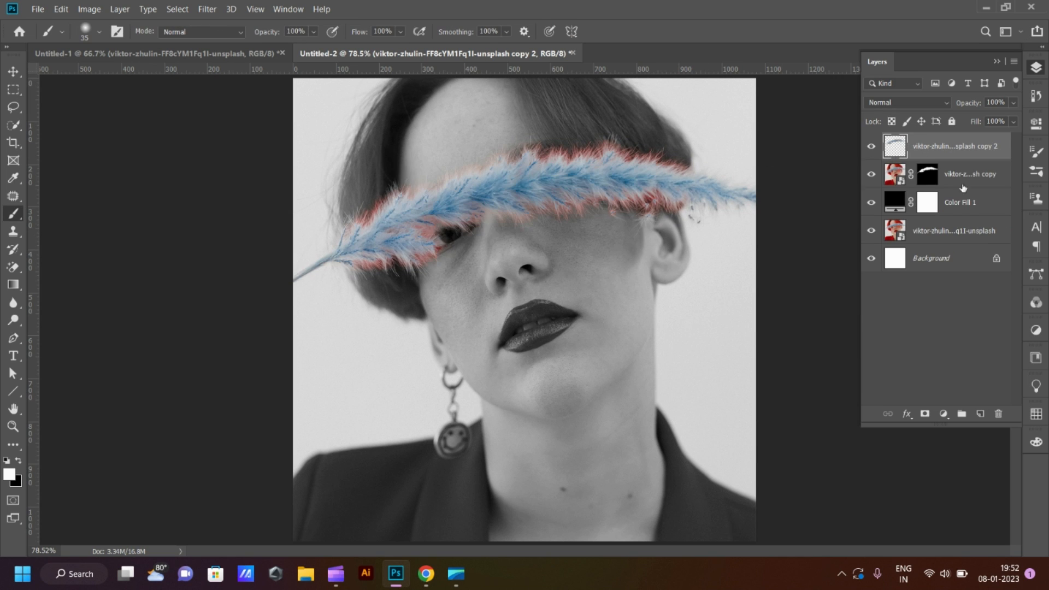
{"action": "key", "text": "ctrl+["}
{"action": "left_click", "coordinate": [207, 10]}
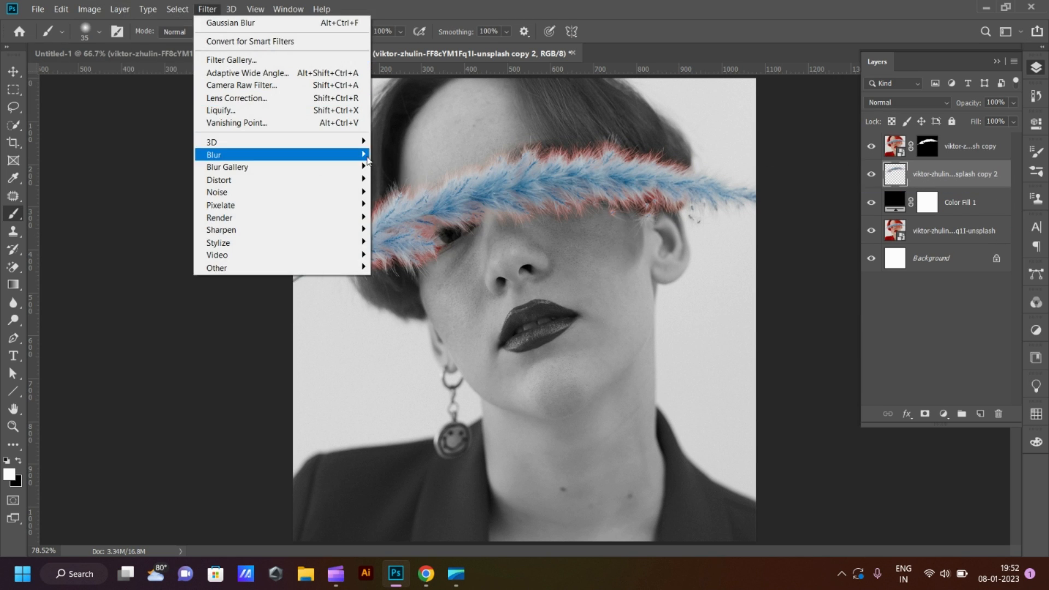
{"action": "left_click", "coordinate": [396, 204]}
{"action": "left_click_drag", "start_coordinate": [677, 300], "coordinate": [692, 300]}
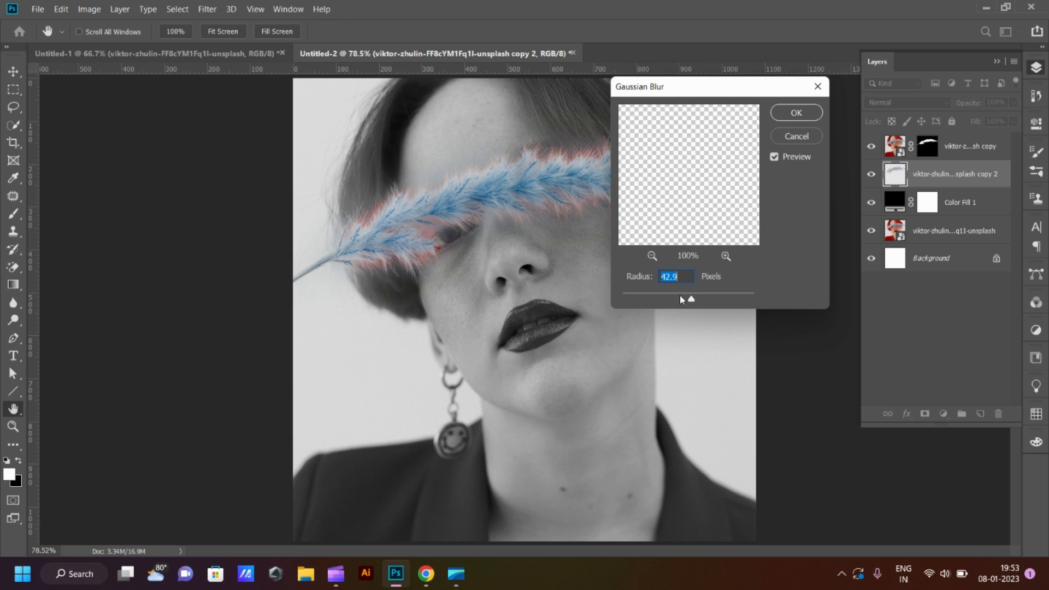
{"action": "key", "text": "Escape"}
Apply a Gaussian Blur with a 9.6 pixel radius to the rasterized feather duplicate
{"action": "key", "text": "alt+t"}
{"action": "key", "text": "b"}
{"action": "key", "text": "g"}
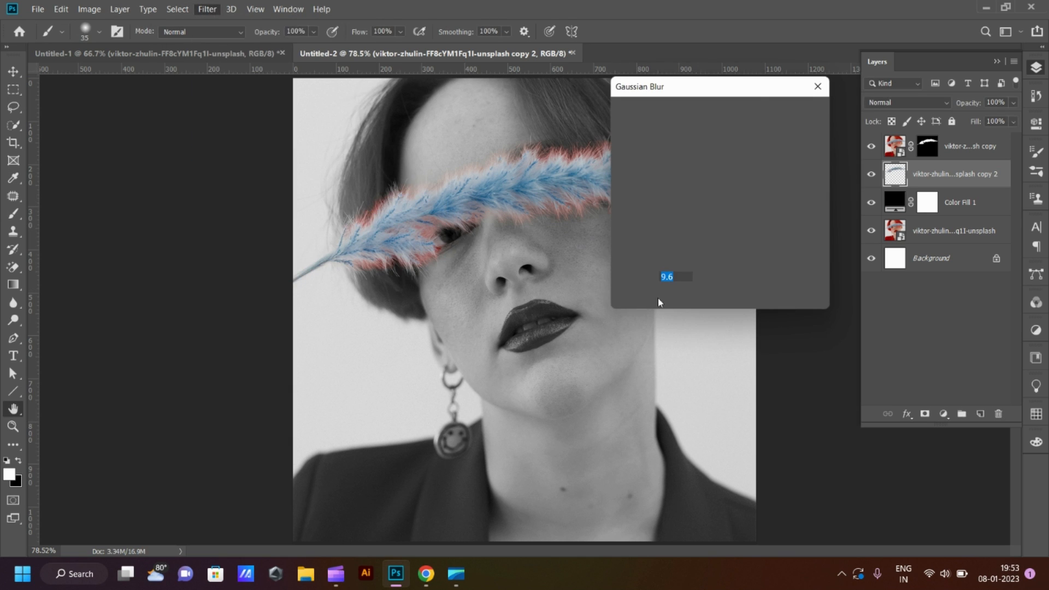
{"action": "left_click", "coordinate": [806, 108]}
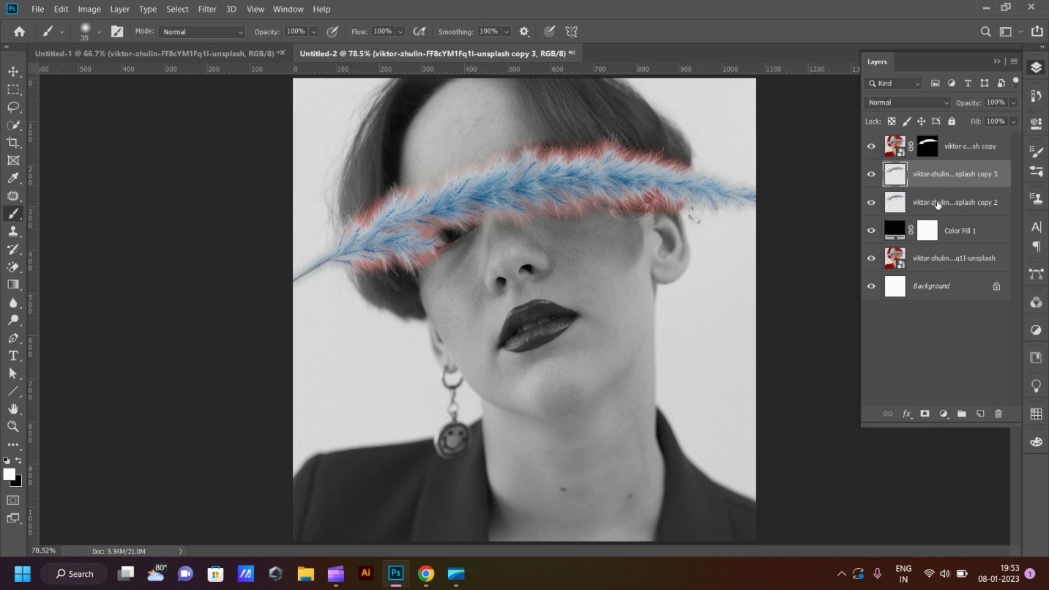
Duplicate the blurred feather layer and apply a Gaussian Blur of about 23.5 pixels to the lower one
{"action": "key", "text": "ctrl+j"}
{"action": "left_click", "coordinate": [207, 9]}
{"action": "left_click", "coordinate": [401, 205]}
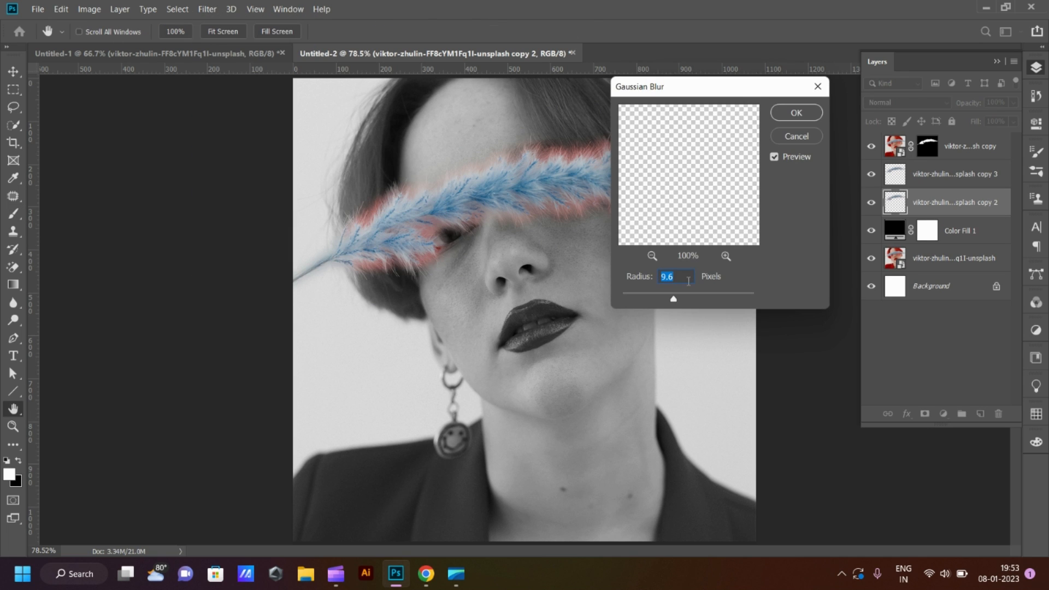
{"action": "left_click_drag", "start_coordinate": [676, 299], "coordinate": [686, 300]}
{"action": "key", "text": "Return"}
Duplicate the lowest blurred feather layer again and give the bottom one a stronger Gaussian Blur
{"action": "key", "text": "ctrl+j"}
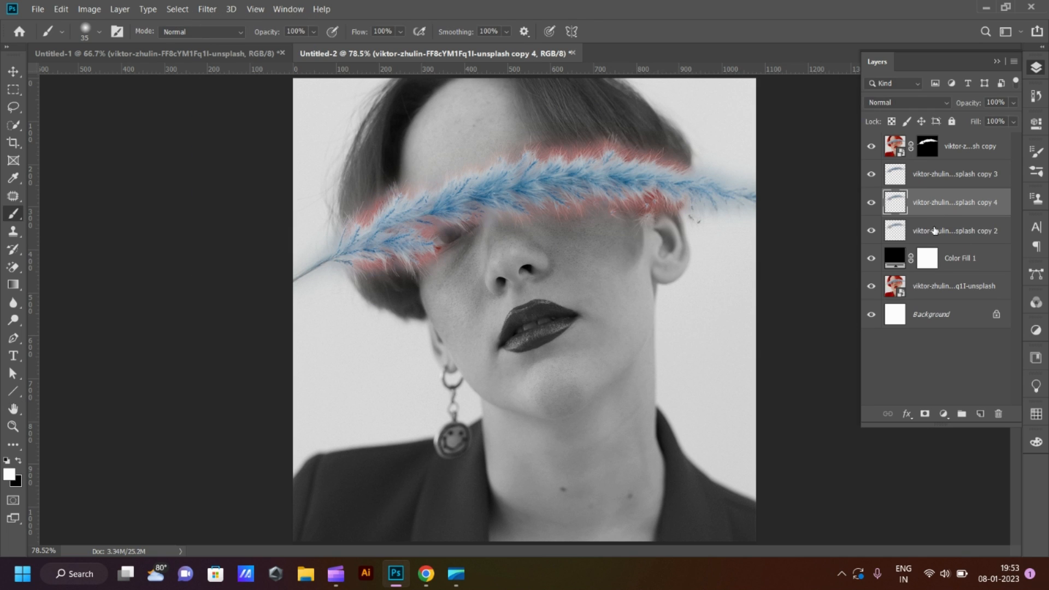
{"action": "left_click", "coordinate": [207, 9]}
{"action": "mouse_move", "coordinate": [229, 155]}
{"action": "left_click", "coordinate": [402, 206]}
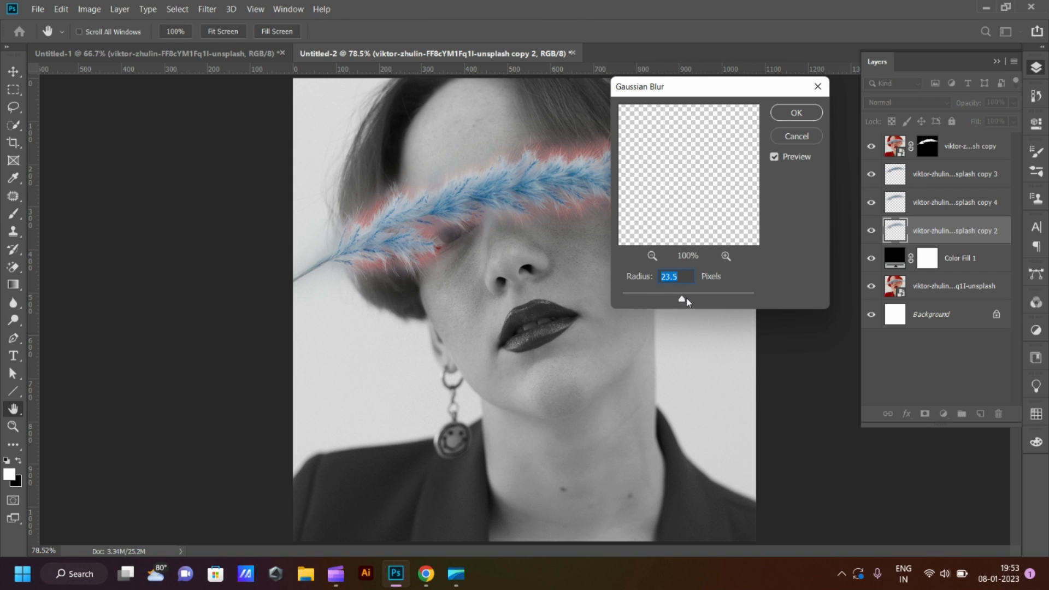
{"action": "left_click_drag", "start_coordinate": [687, 300], "coordinate": [693, 300]}
{"action": "key", "text": "Return"}
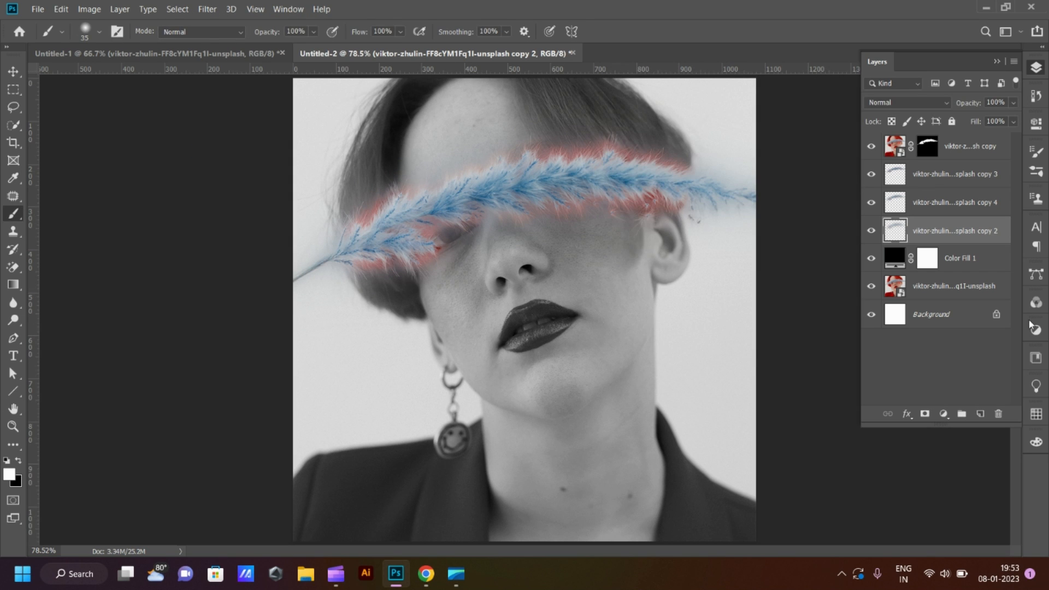
Make another duplicate of the lowest blurred feather layer and blur the bottom one with a radius of about 92.7 pixels
{"action": "key", "text": "ctrl+j"}
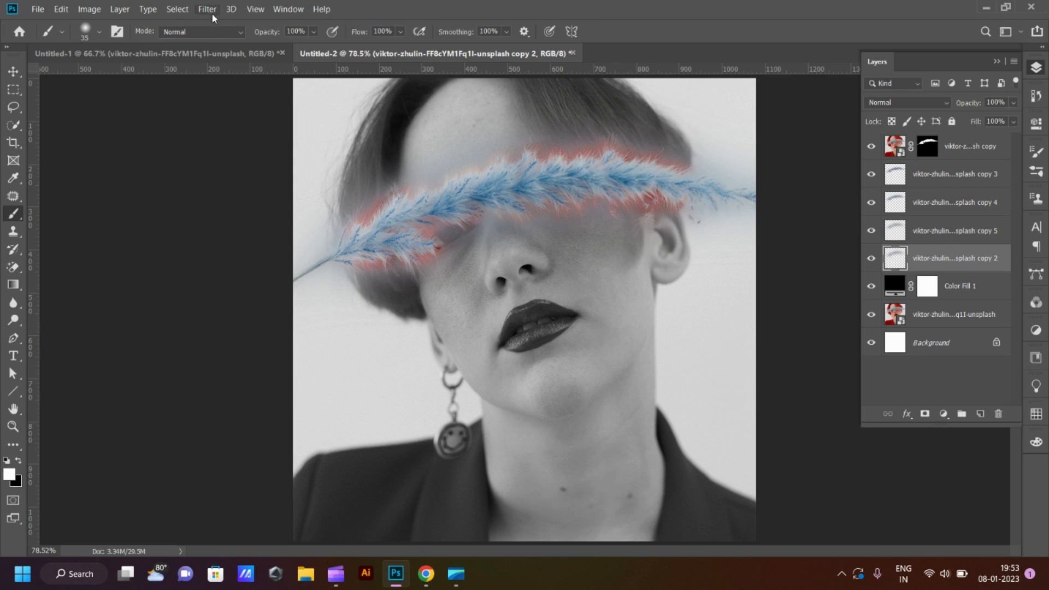
{"action": "left_click", "coordinate": [207, 9]}
{"action": "mouse_move", "coordinate": [229, 155]}
{"action": "left_click", "coordinate": [401, 206]}
{"action": "left_click_drag", "start_coordinate": [695, 301], "coordinate": [709, 301]}
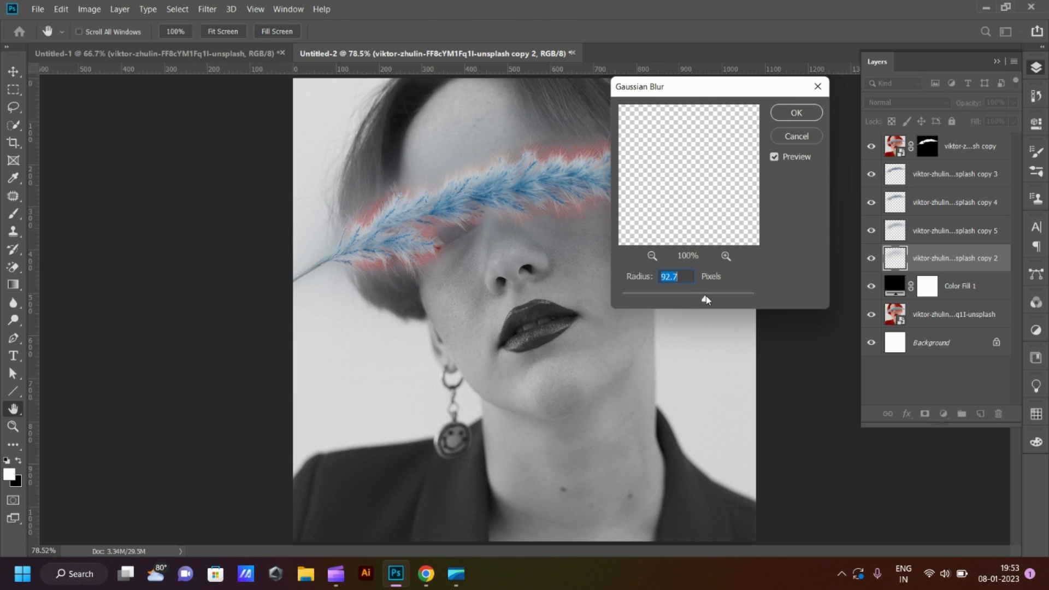
{"action": "key", "text": "Return"}
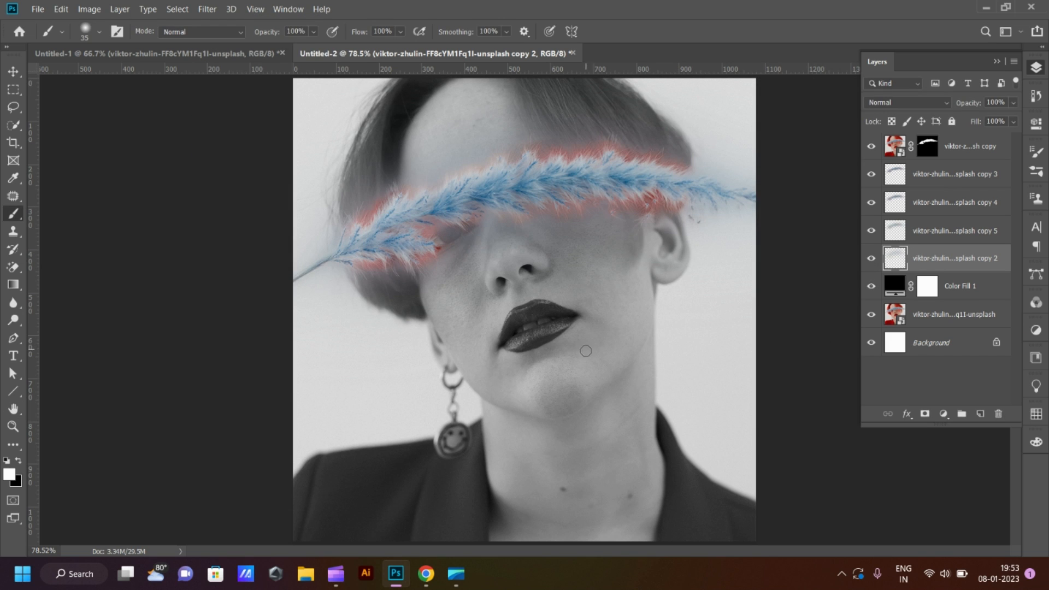
Duplicate the sharp masked feather copy and hide the original masked copy beneath it
{"action": "key", "text": "v"}
{"action": "left_click", "coordinate": [872, 174]}
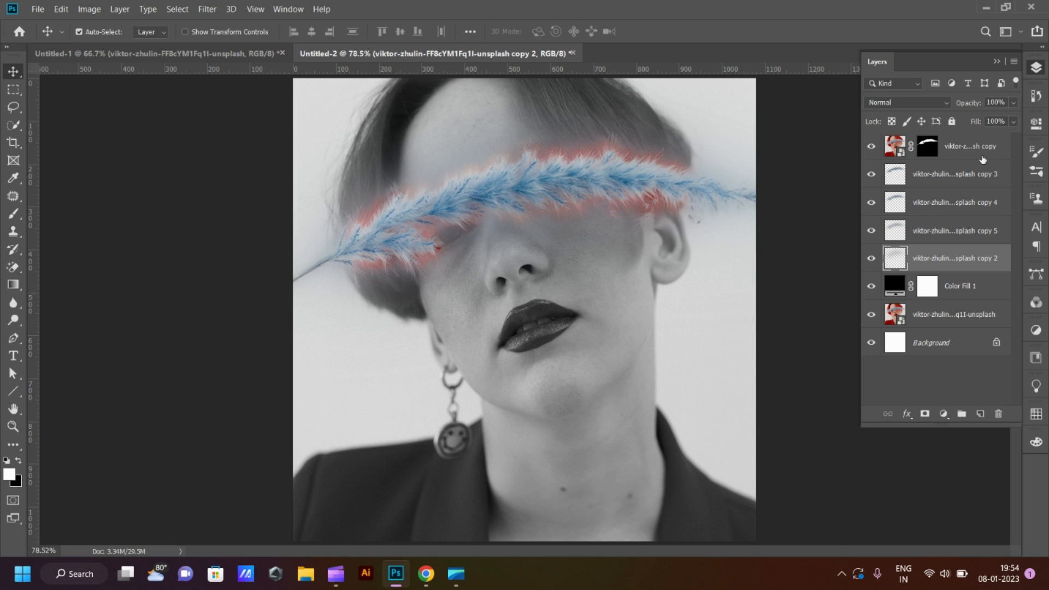
{"action": "left_click", "coordinate": [984, 148]}
{"action": "key", "text": "ctrl+j"}
{"action": "left_click", "coordinate": [872, 174]}
{"action": "double_click", "coordinate": [997, 154]}
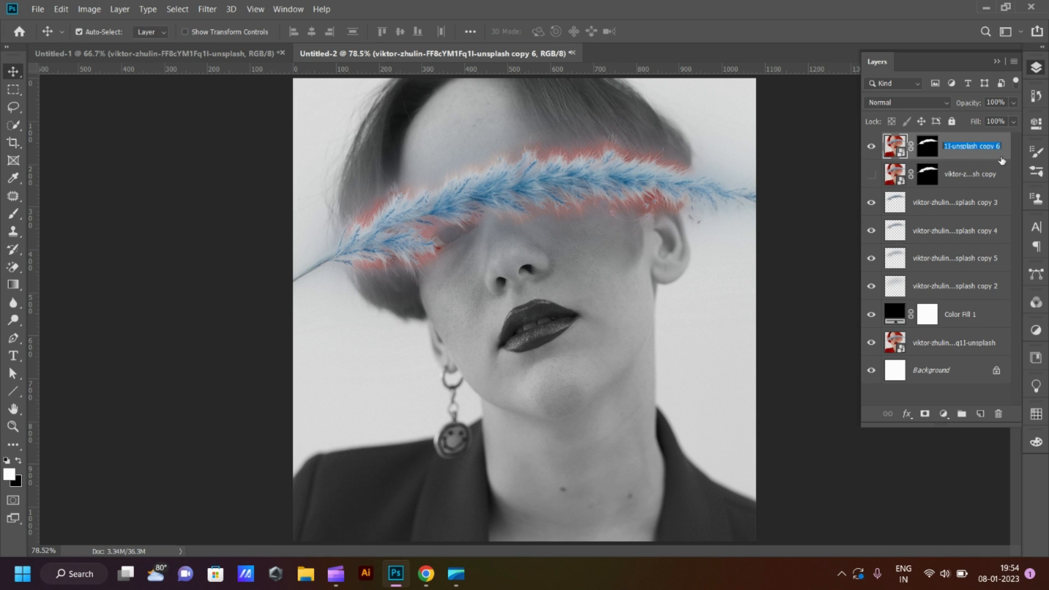
Convert the topmost feather copy to a smart object and place it below the hidden masked copy
{"action": "right_click", "coordinate": [999, 155]}
{"action": "left_click", "coordinate": [858, 127]}
{"action": "left_click_drag", "start_coordinate": [958, 143], "coordinate": [1008, 187]}
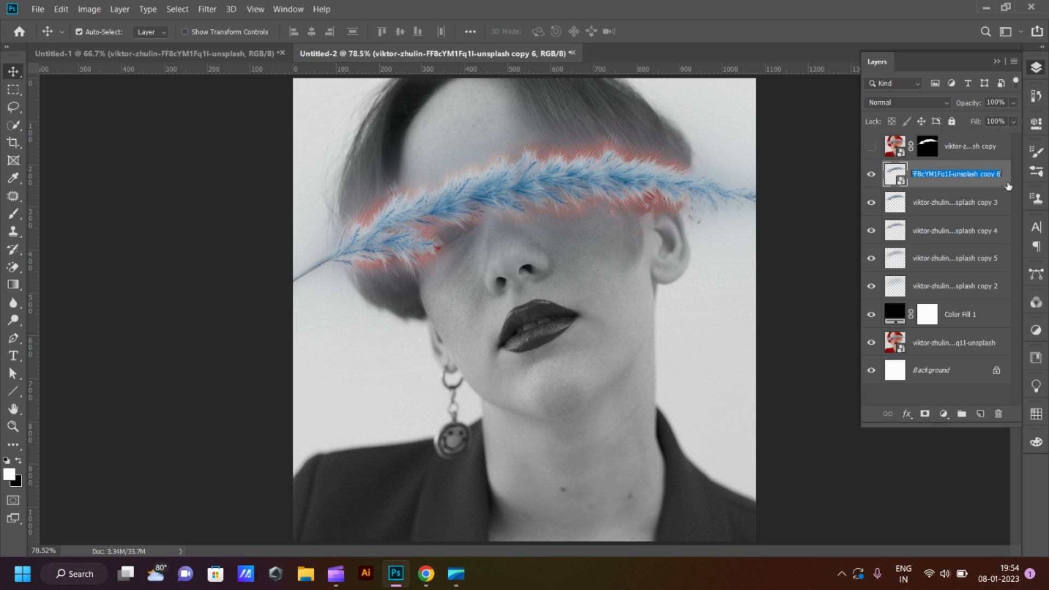
Add an Outer Glow layer style to the feather smart object and choose a light blue glow colour
{"action": "double_click", "coordinate": [1007, 187]}
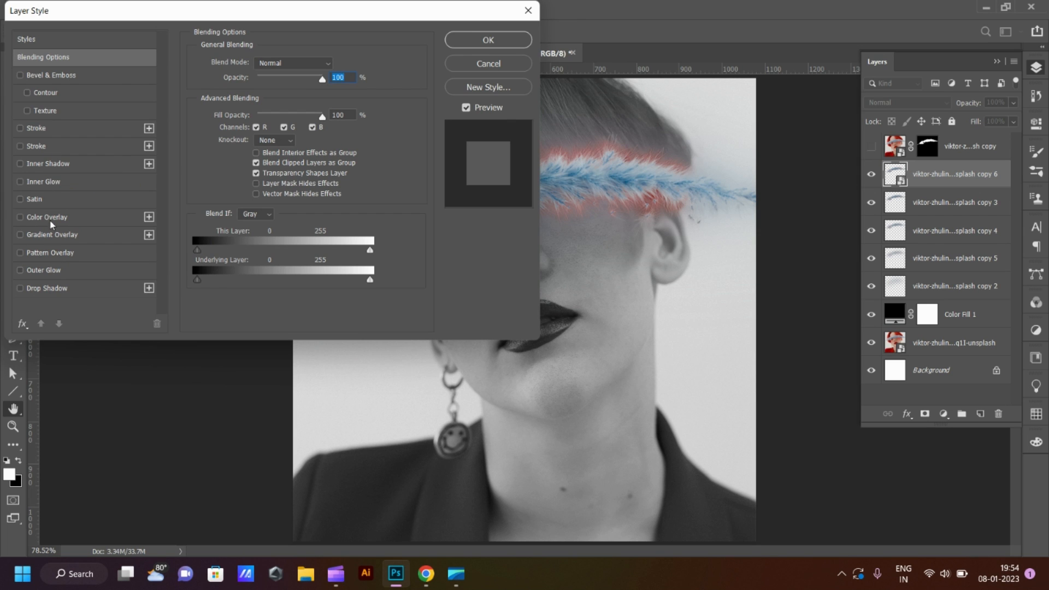
{"action": "left_click", "coordinate": [44, 270]}
{"action": "left_click_drag", "start_coordinate": [246, 11], "coordinate": [398, 269]}
{"action": "left_click", "coordinate": [378, 369]}
{"action": "left_click", "coordinate": [745, 386]}
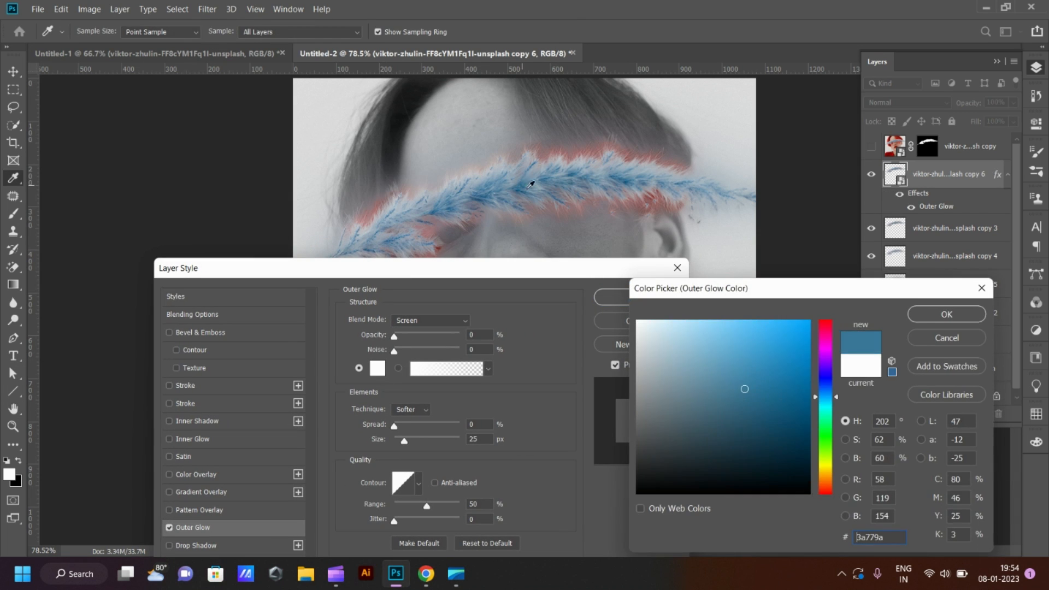
{"action": "left_click", "coordinate": [947, 314]}
{"action": "left_click", "coordinate": [378, 368]}
{"action": "left_click", "coordinate": [705, 322]}
{"action": "left_click", "coordinate": [947, 314]}
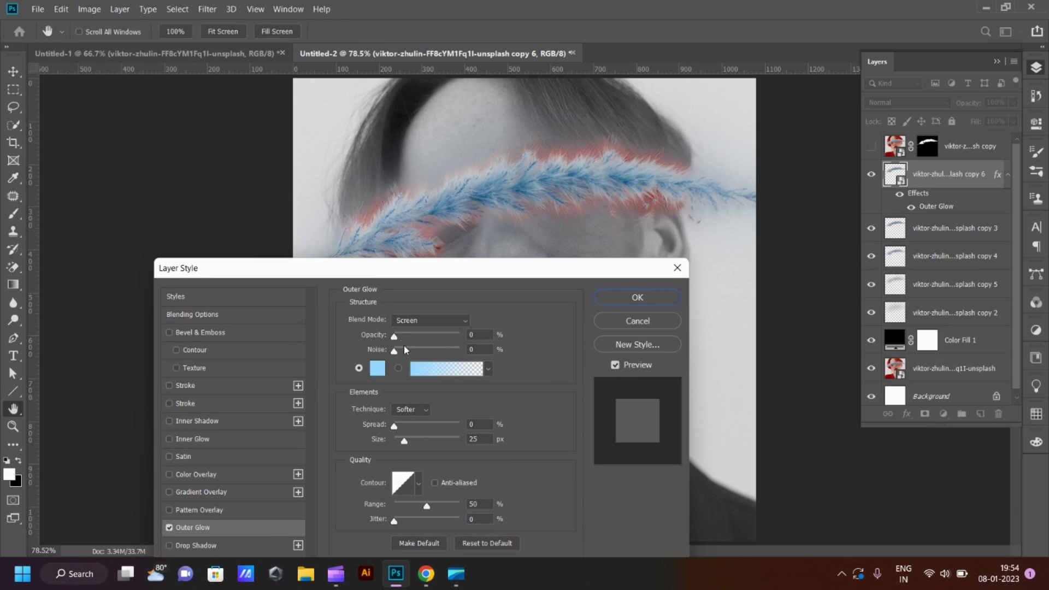
Set the outer glow to Normal blend mode with 19% noise, 1% spread, 65 px size and about 16% opacity
{"action": "left_click", "coordinate": [411, 322]}
{"action": "left_click", "coordinate": [411, 223]}
{"action": "left_click_drag", "start_coordinate": [395, 337], "coordinate": [407, 355]}
{"action": "left_click", "coordinate": [395, 426]}
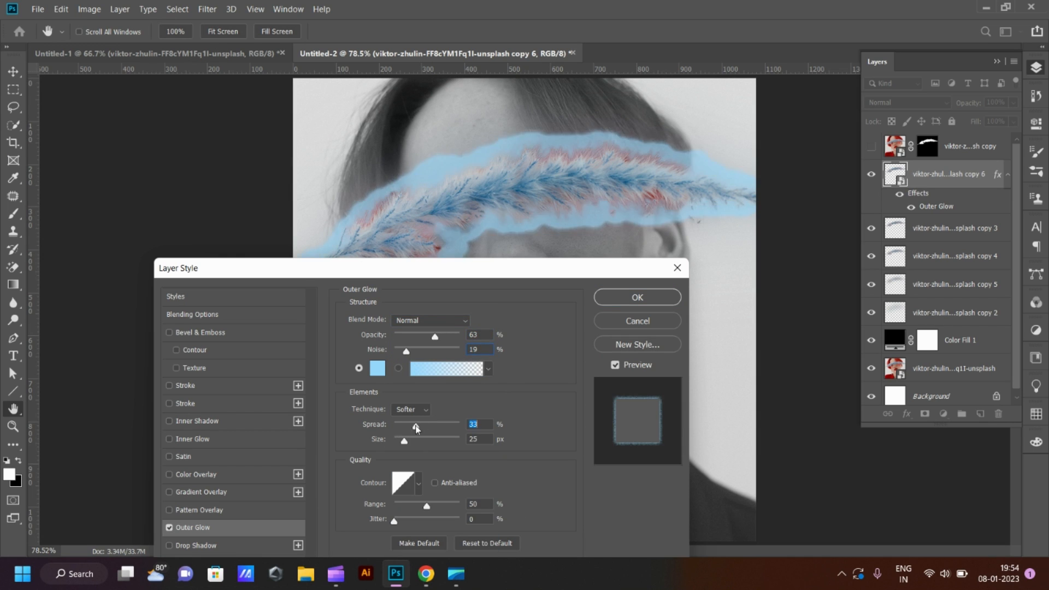
{"action": "left_click_drag", "start_coordinate": [394, 426], "coordinate": [415, 440]}
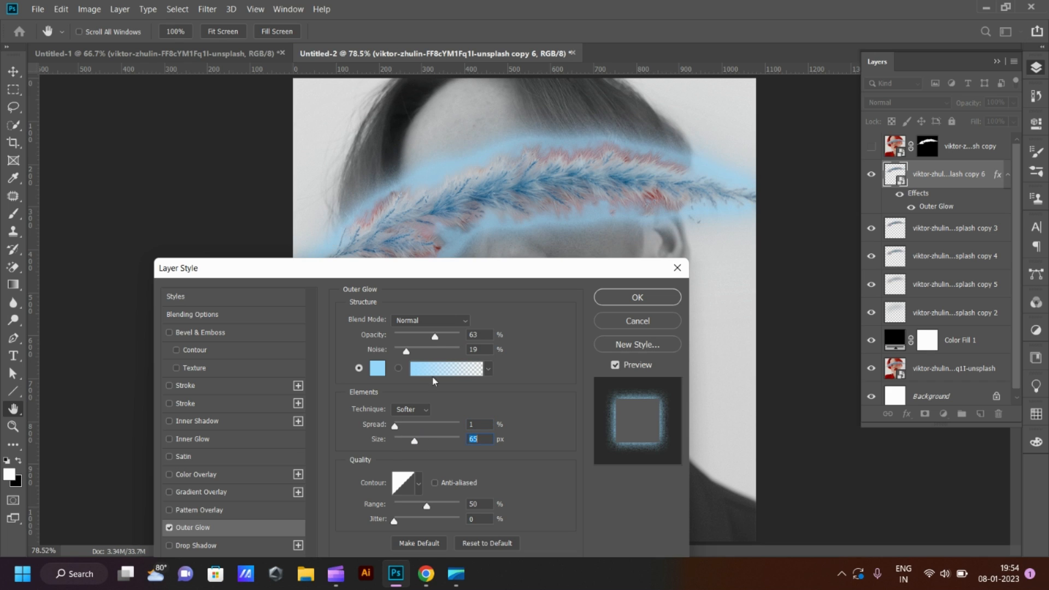
{"action": "left_click_drag", "start_coordinate": [435, 336], "coordinate": [411, 328]}
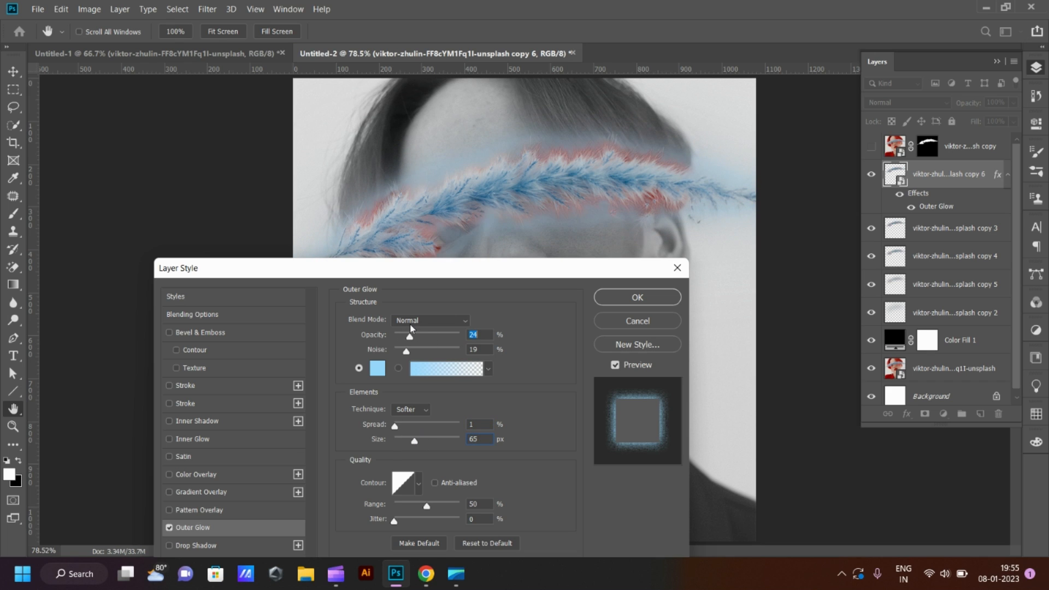
Change the outer glow colour to a soft red, fine-tune its opacity and apply the layer style
{"action": "left_click", "coordinate": [378, 368]}
{"action": "type", "text": "ffffff"}
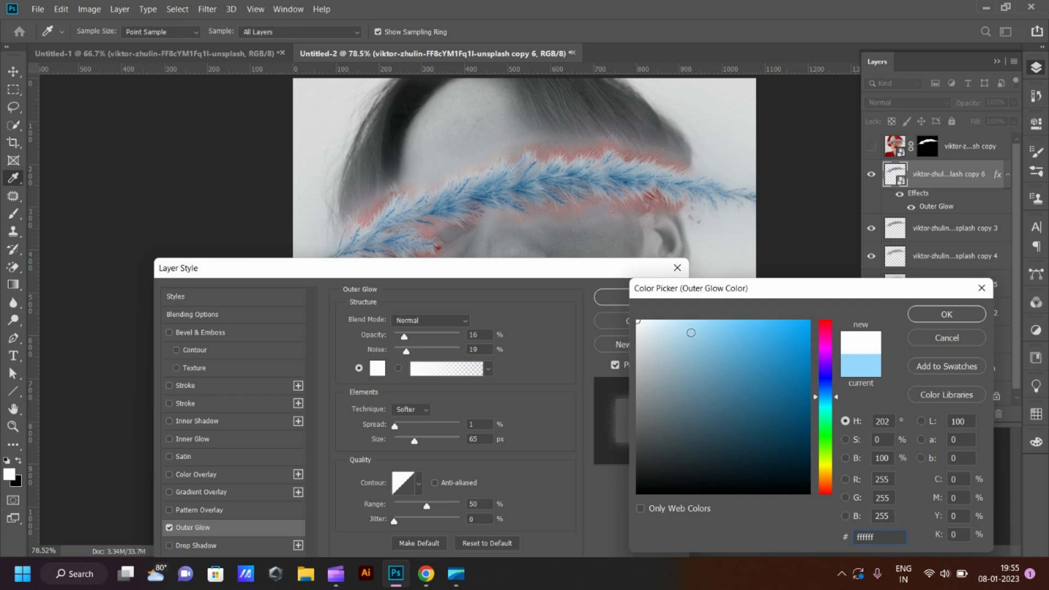
{"action": "left_click", "coordinate": [652, 203]}
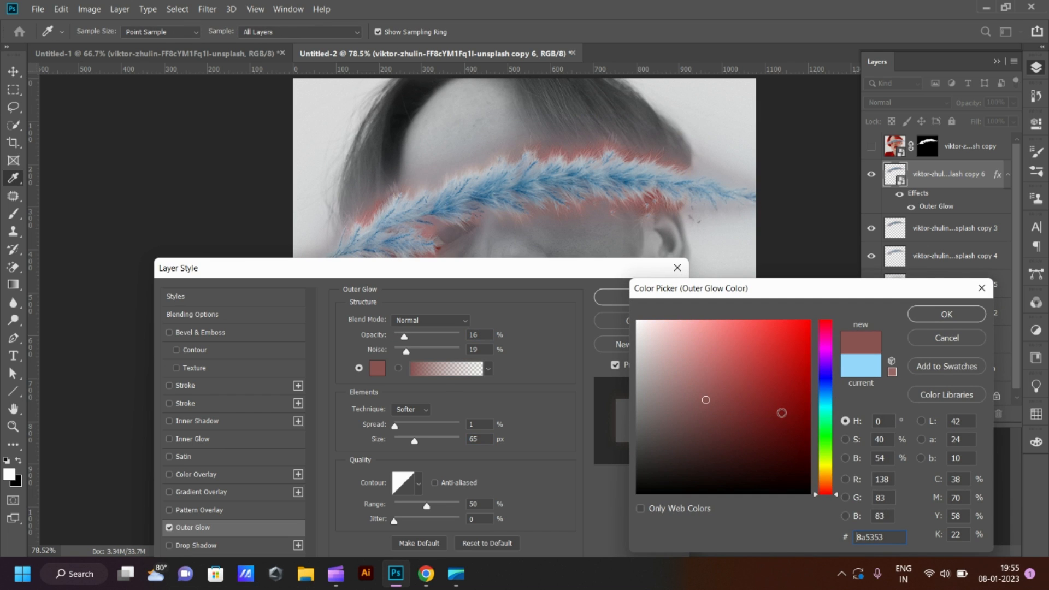
{"action": "left_click", "coordinate": [763, 334]}
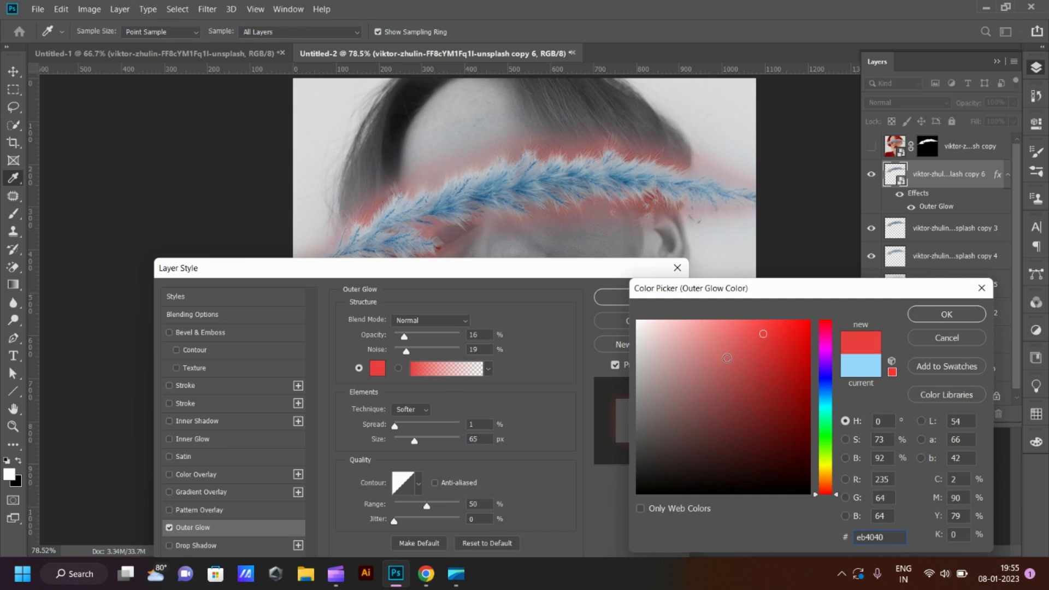
{"action": "left_click", "coordinate": [727, 358]}
{"action": "left_click", "coordinate": [939, 320]}
{"action": "mouse_move", "coordinate": [411, 338]}
{"action": "left_mouse_down"}
{"action": "mouse_move", "coordinate": [399, 337]}
{"action": "mouse_move", "coordinate": [405, 355]}
{"action": "left_mouse_up"}
{"action": "key", "text": "Return"}
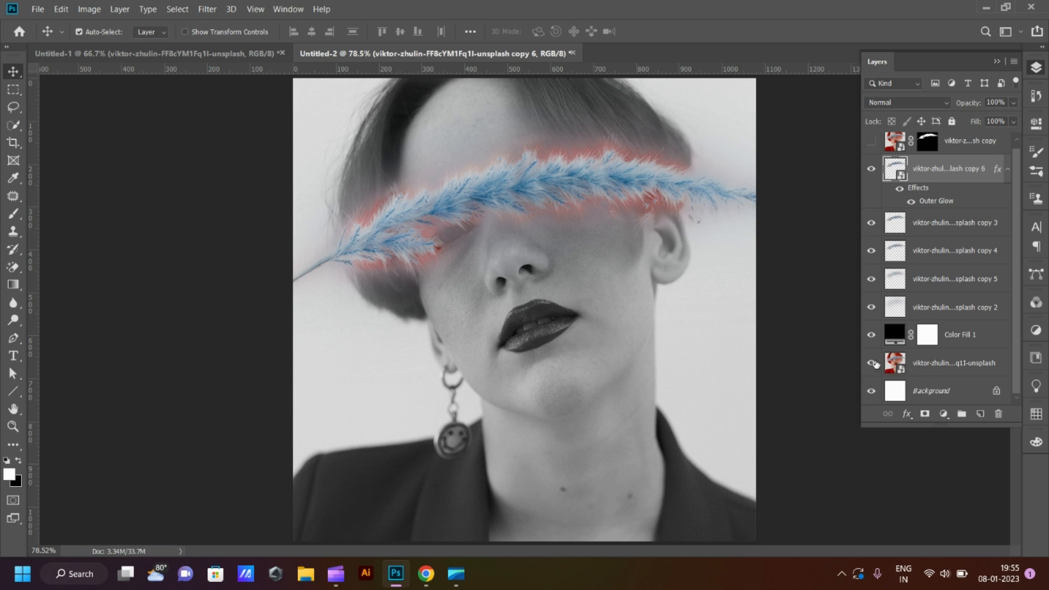
Try moving the original portrait layer to the top of the layer stack
{"action": "left_click_drag", "start_coordinate": [954, 362], "coordinate": [875, 155]}
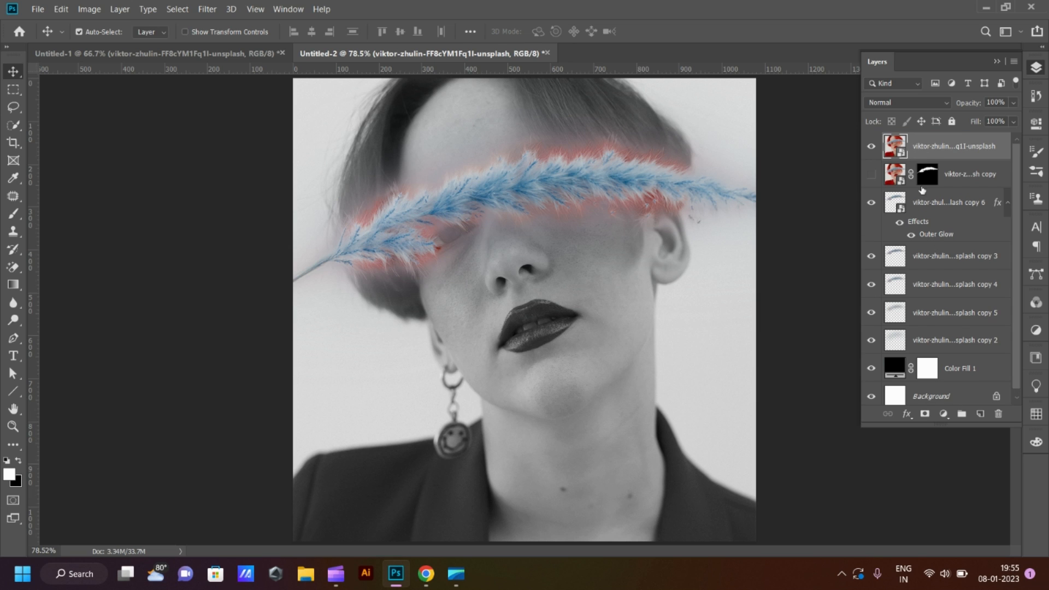
{"action": "key", "text": "ctrl+z"}
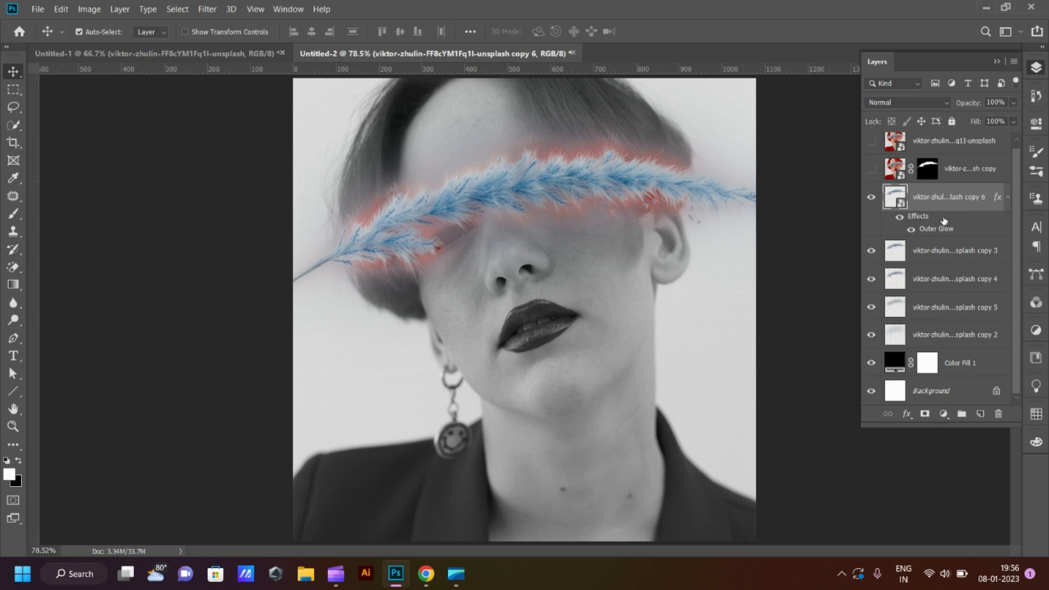
{"action": "scroll", "coordinate": [941, 217], "scroll_direction": "down", "scroll_amount": 1}
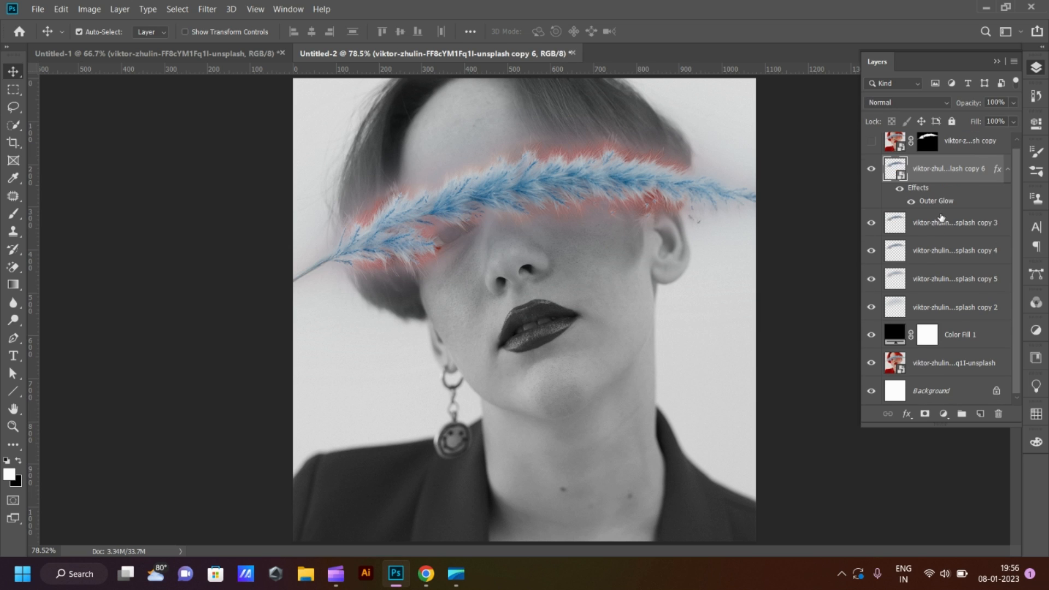
Examine the visibility and blend modes of the portrait, colour fill and blurred feather layers
{"action": "left_click", "coordinate": [668, 459]}
{"action": "left_click", "coordinate": [940, 363]}
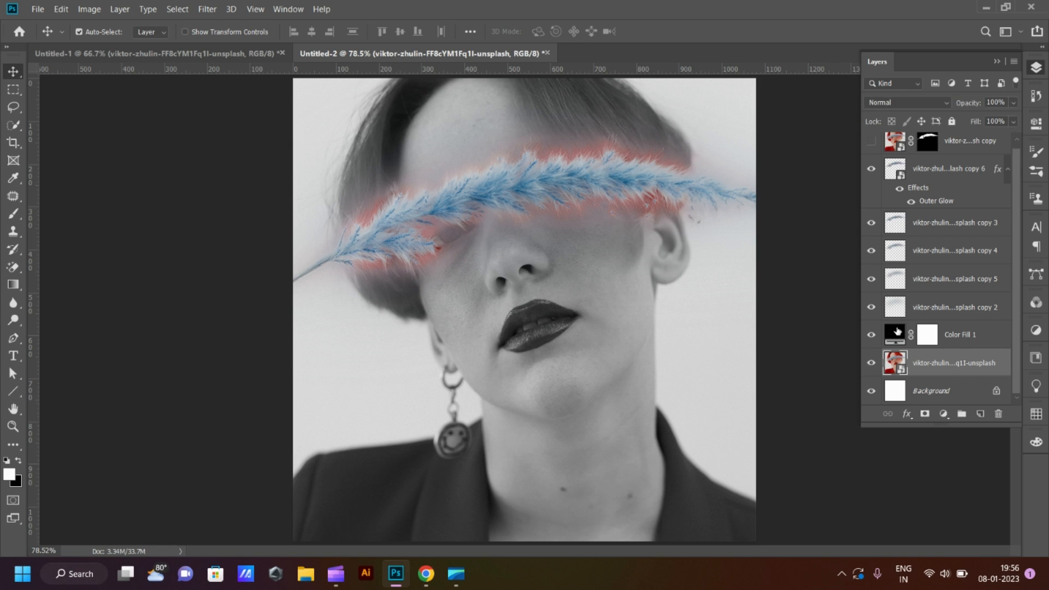
{"action": "left_click", "coordinate": [872, 364]}
{"action": "left_click", "coordinate": [872, 335]}
{"action": "left_click", "coordinate": [954, 335]}
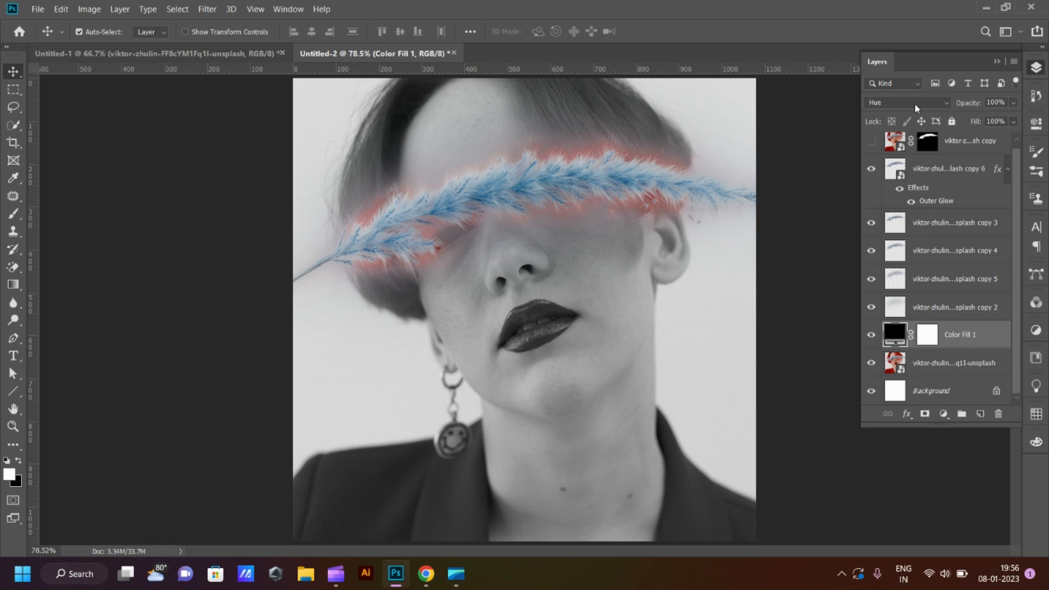
{"action": "left_click", "coordinate": [907, 102]}
{"action": "left_click", "coordinate": [906, 110]}
{"action": "left_click", "coordinate": [951, 307]}
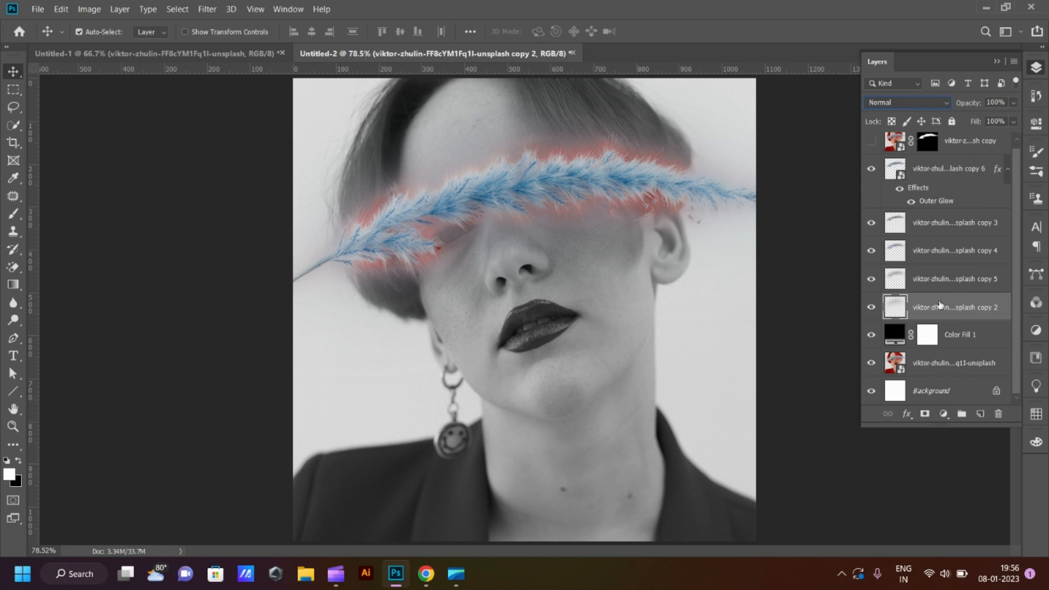
{"action": "left_click", "coordinate": [950, 279]}
{"action": "left_click", "coordinate": [951, 250]}
{"action": "left_click", "coordinate": [951, 223]}
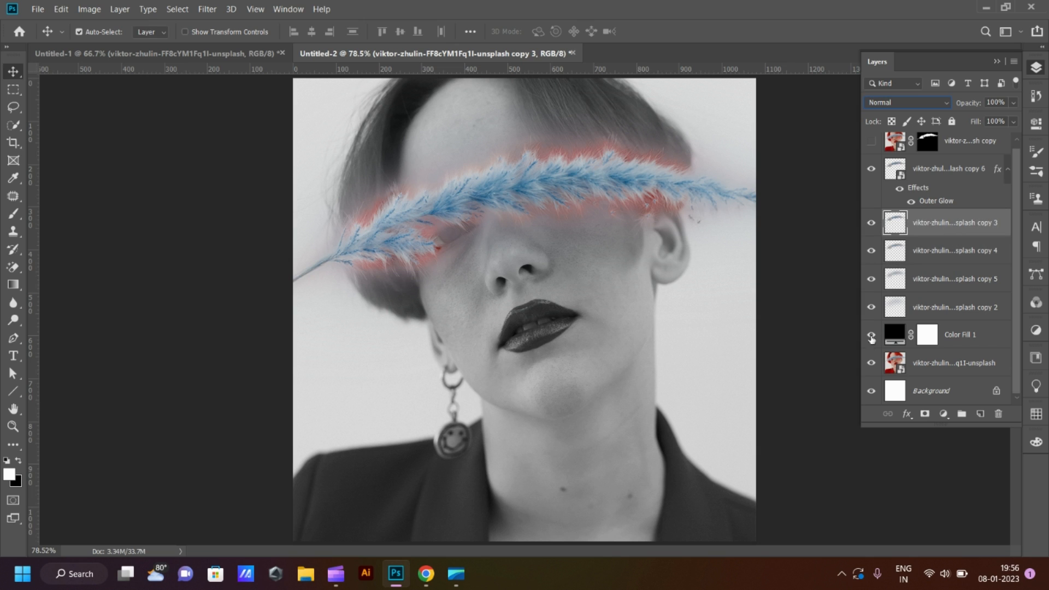
{"action": "left_click_drag", "start_coordinate": [872, 339], "coordinate": [871, 184]}
{"action": "left_click", "coordinate": [921, 361]}
{"action": "left_click", "coordinate": [939, 104]}
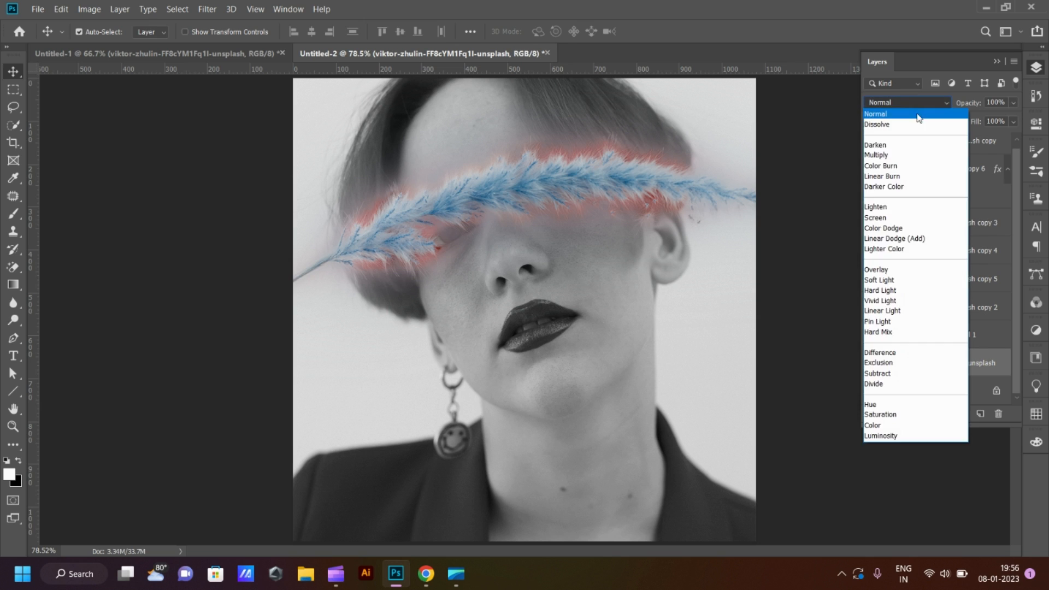
{"action": "left_click", "coordinate": [929, 111]}
{"action": "key", "text": "ctrl+z"}
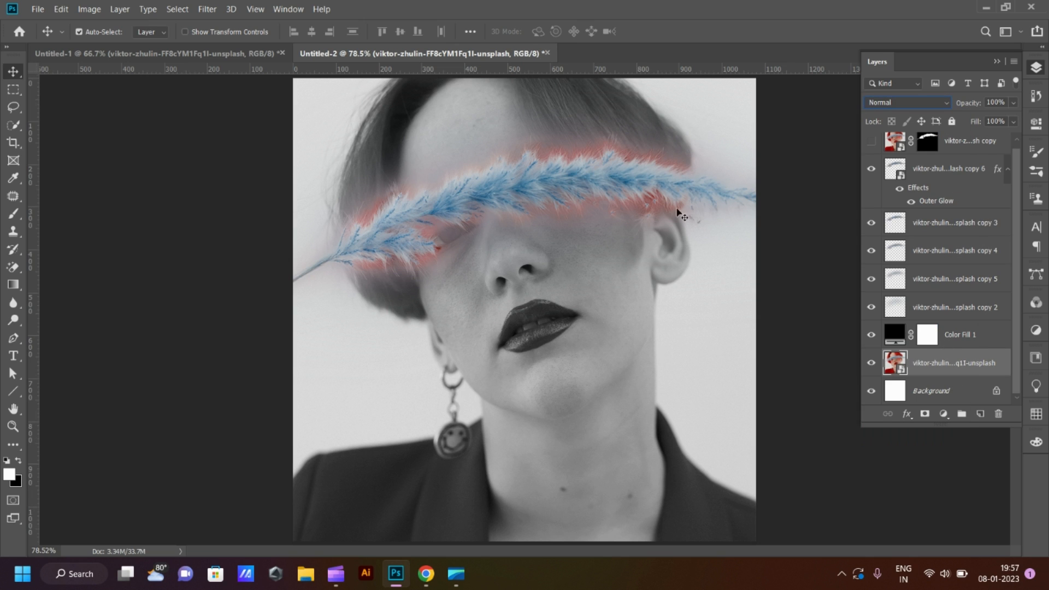
{"action": "left_click", "coordinate": [931, 310]}
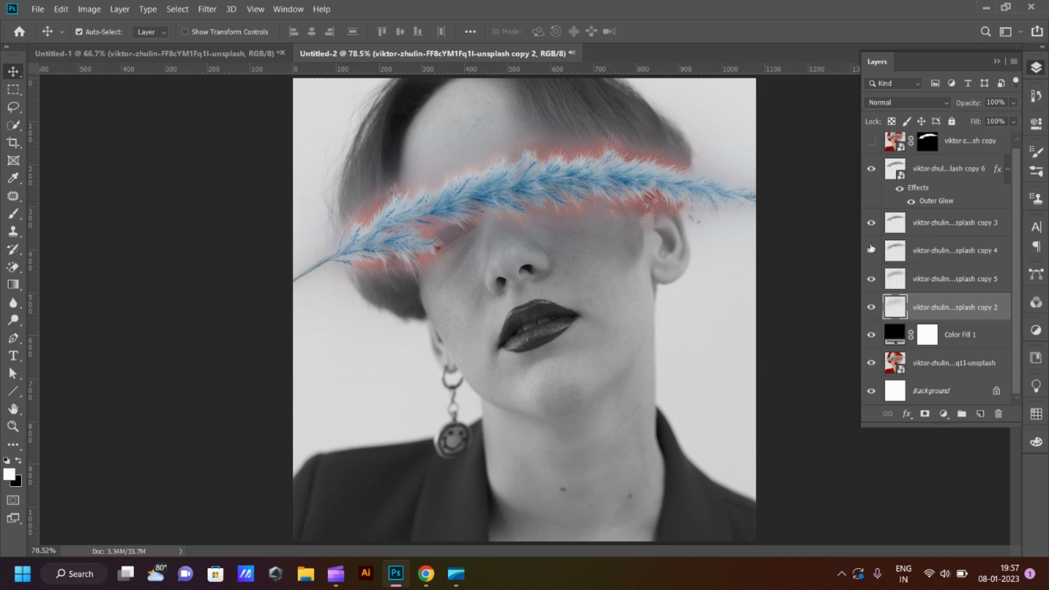
Save the document as phhoyo.psd
{"action": "left_click", "coordinate": [38, 9]}
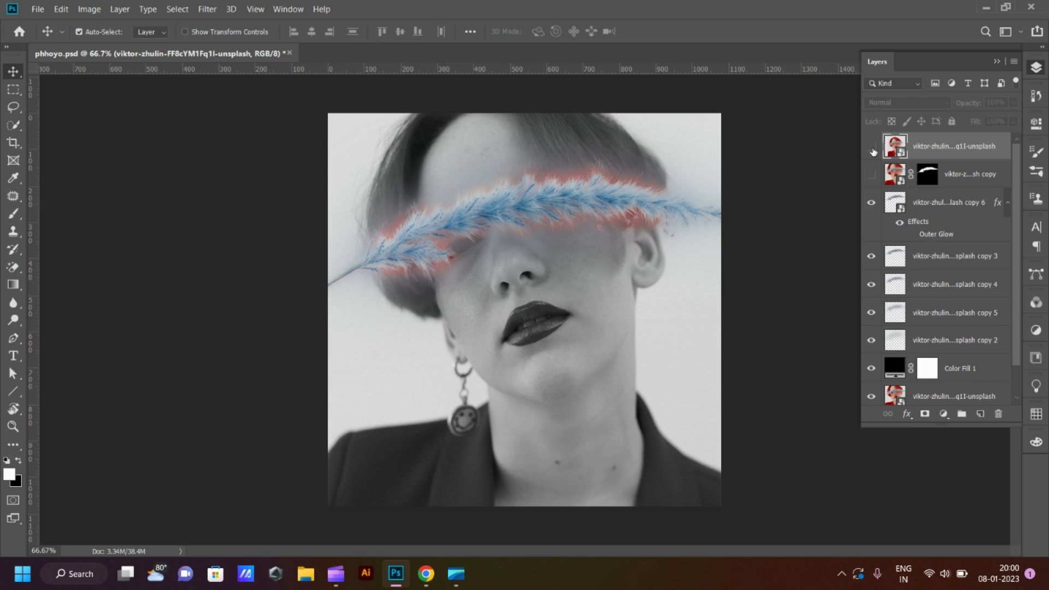
Set the Color Fill 1 layer to Normal blend mode with 76% opacity to darken the portrait
{"action": "left_click", "coordinate": [962, 372]}
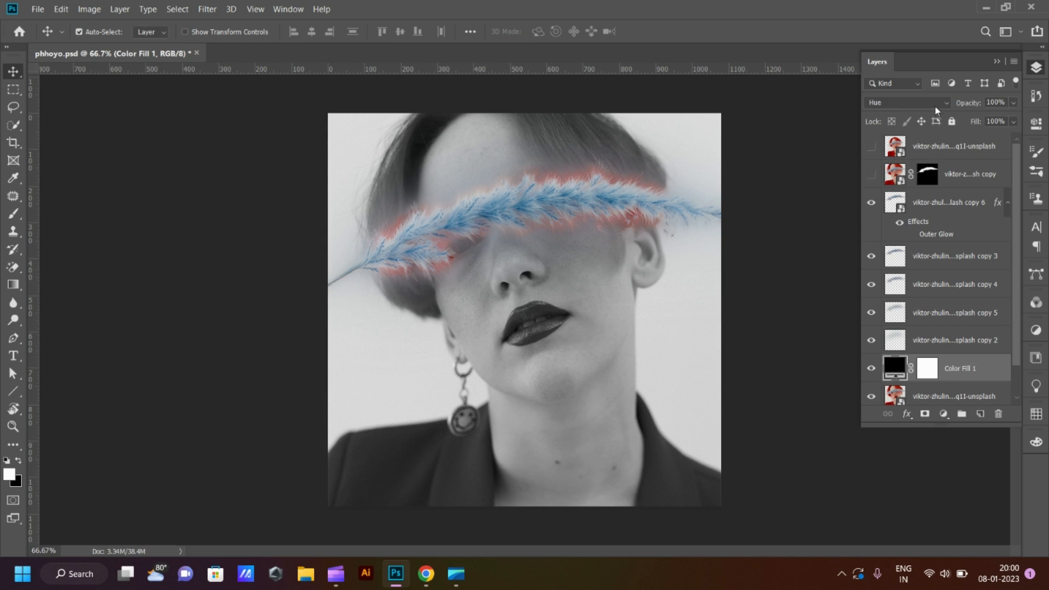
{"action": "left_click", "coordinate": [940, 104]}
{"action": "left_click", "coordinate": [939, 103]}
{"action": "left_click_drag", "start_coordinate": [976, 106], "coordinate": [956, 108]}
Try painting black on the Color Fill 1 mask with a 250 px brush to reveal the face beneath the feather
{"action": "left_click", "coordinate": [927, 368]}
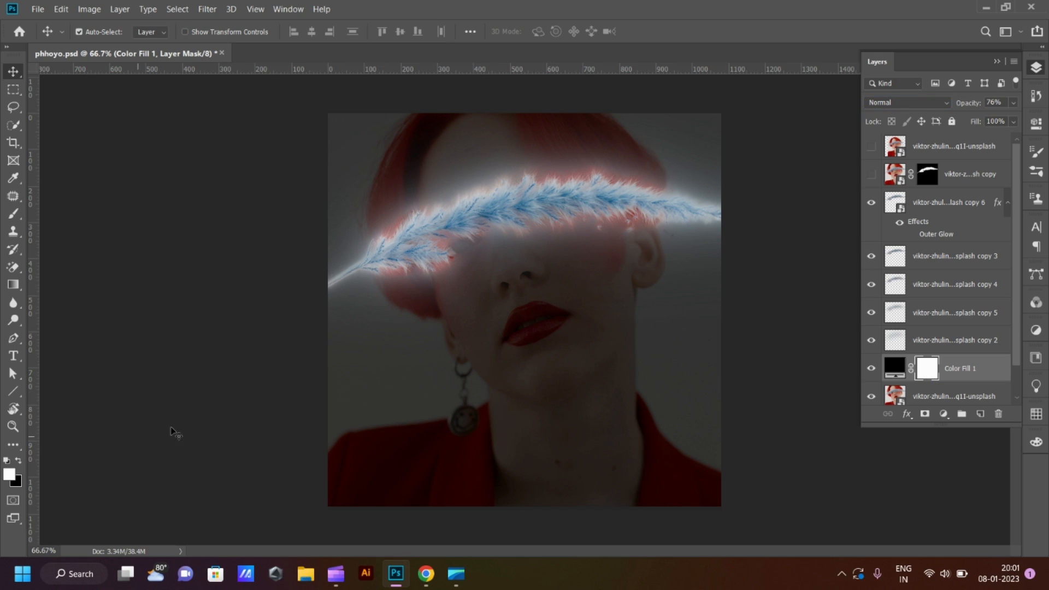
{"action": "key", "text": "b"}
{"action": "key", "text": "x"}
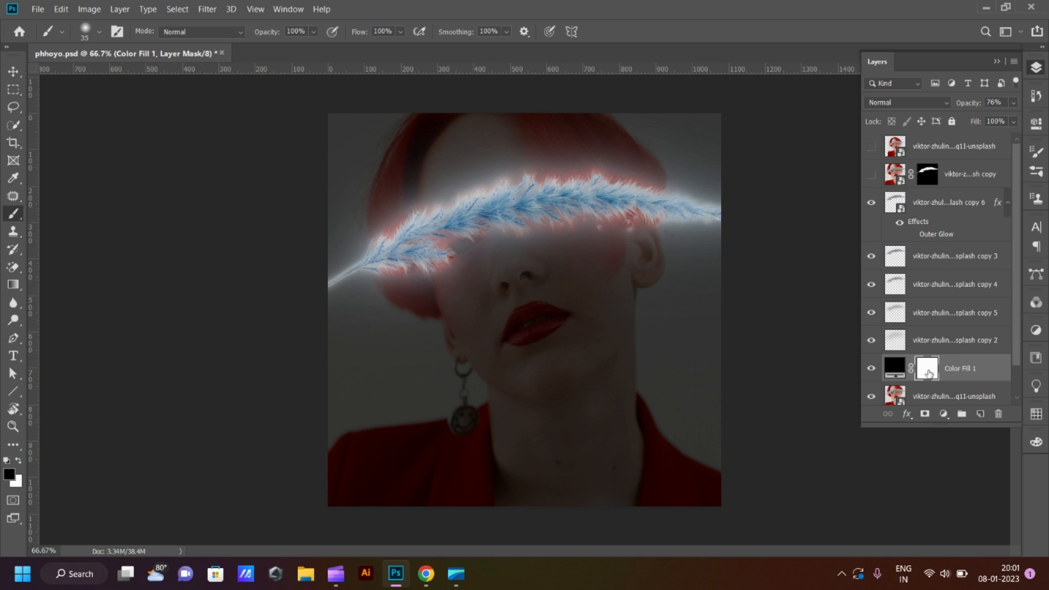
{"action": "key", "text": "bracketright"}
{"action": "key", "text": "bracketright"}
{"action": "key", "text": "bracketright"}
{"action": "key", "text": "bracketright"}
{"action": "key", "text": "bracketright"}
{"action": "key", "text": "bracketright"}
{"action": "key", "text": "bracketright"}
{"action": "key", "text": "bracketright"}
{"action": "key", "text": "bracketright"}
{"action": "left_click_drag", "start_coordinate": [372, 262], "coordinate": [629, 229]}
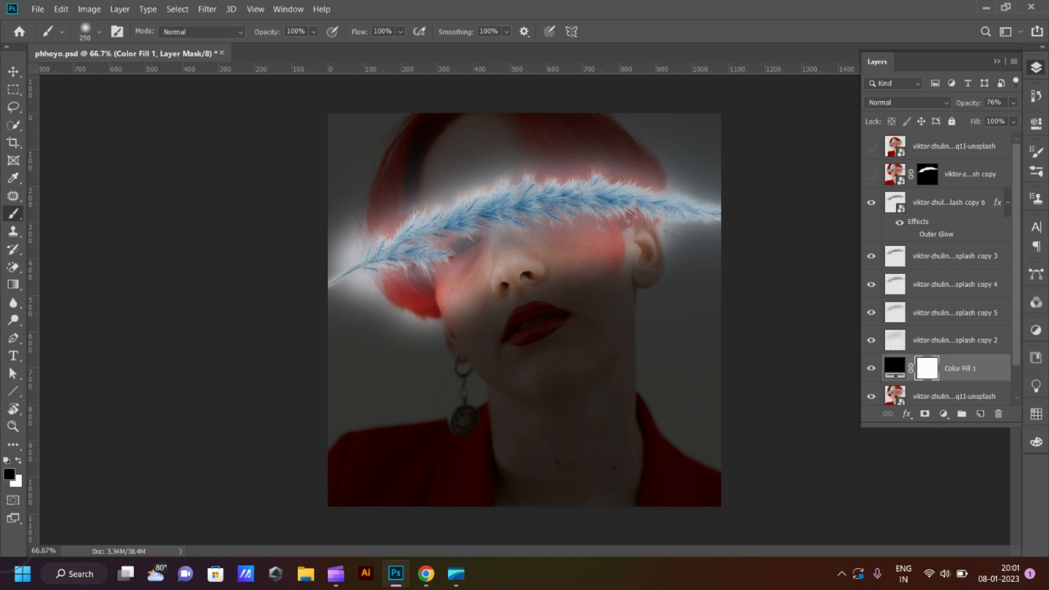
{"action": "key", "text": "ctrl+z"}
{"action": "mouse_move", "coordinate": [372, 284]}
{"action": "left_mouse_down"}
{"action": "mouse_move", "coordinate": [624, 210]}
{"action": "mouse_move", "coordinate": [748, 417]}
{"action": "left_mouse_up"}
{"action": "key", "text": "ctrl+z"}
{"action": "key", "text": "ctrl+z"}
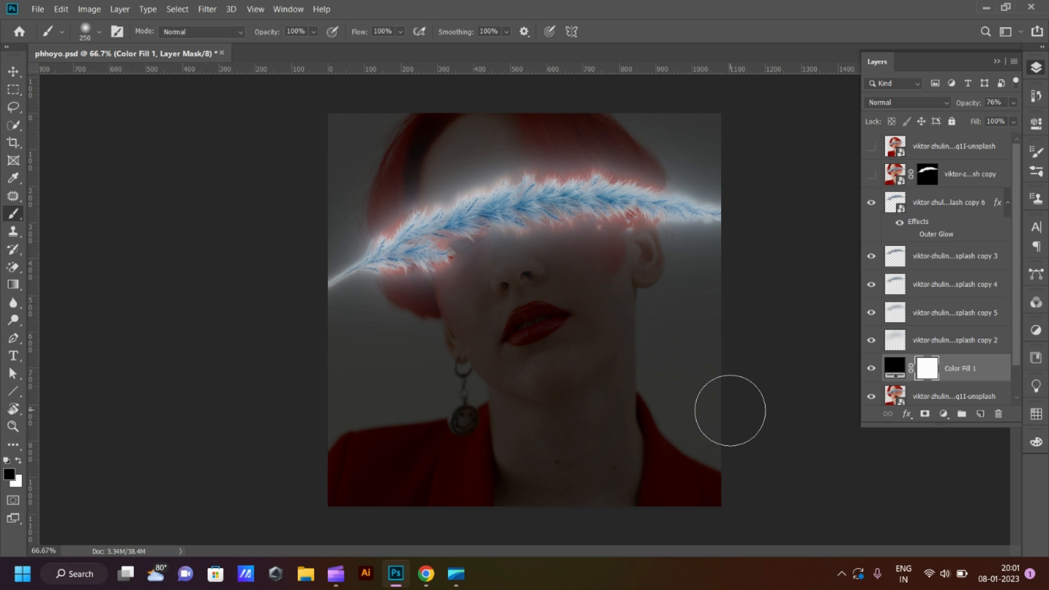
Set the opacity of the Color Fill 1 layer to 86%
{"action": "left_click", "coordinate": [896, 371]}
{"action": "left_click_drag", "start_coordinate": [966, 104], "coordinate": [970, 105]}
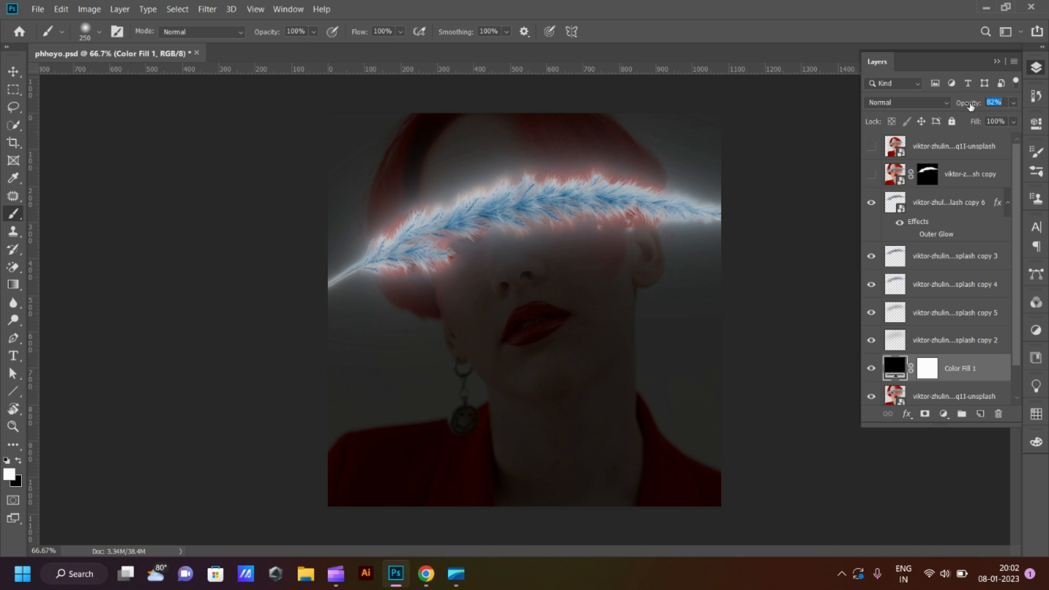
{"action": "left_click_drag", "start_coordinate": [972, 107], "coordinate": [974, 109]}
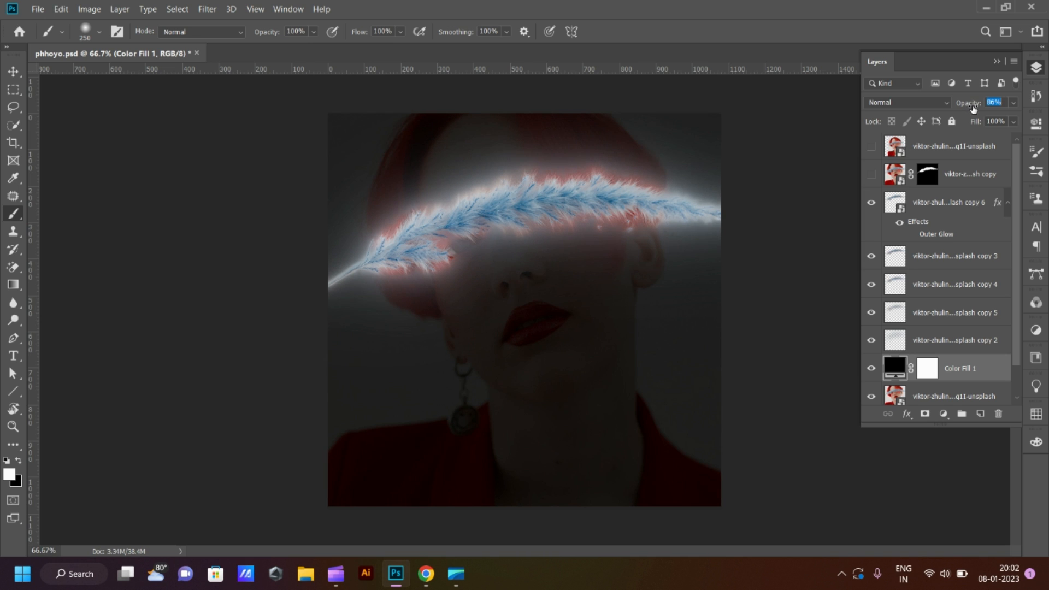
{"action": "key", "text": "v"}
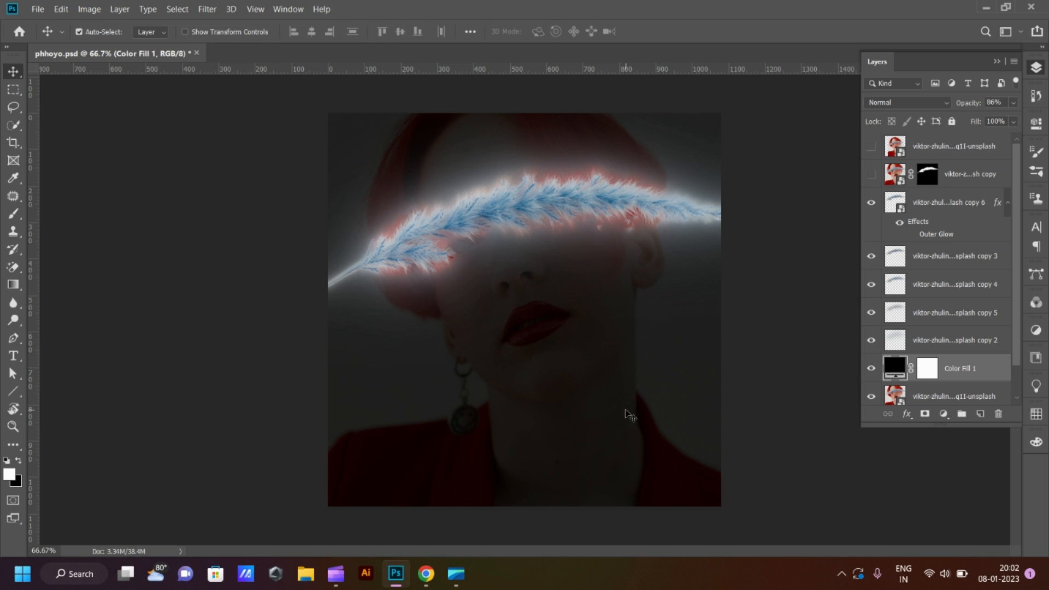
Draw a 1 px white-stroked Pen shape from the feather's lower left edge along the cheek and jaw to the chin
{"action": "key", "text": "p"}
{"action": "left_click", "coordinate": [434, 269]}
{"action": "left_click", "coordinate": [438, 306]}
{"action": "left_click", "coordinate": [447, 331]}
{"action": "left_click", "coordinate": [466, 361]}
{"action": "left_click_drag", "start_coordinate": [485, 379], "coordinate": [490, 384]}
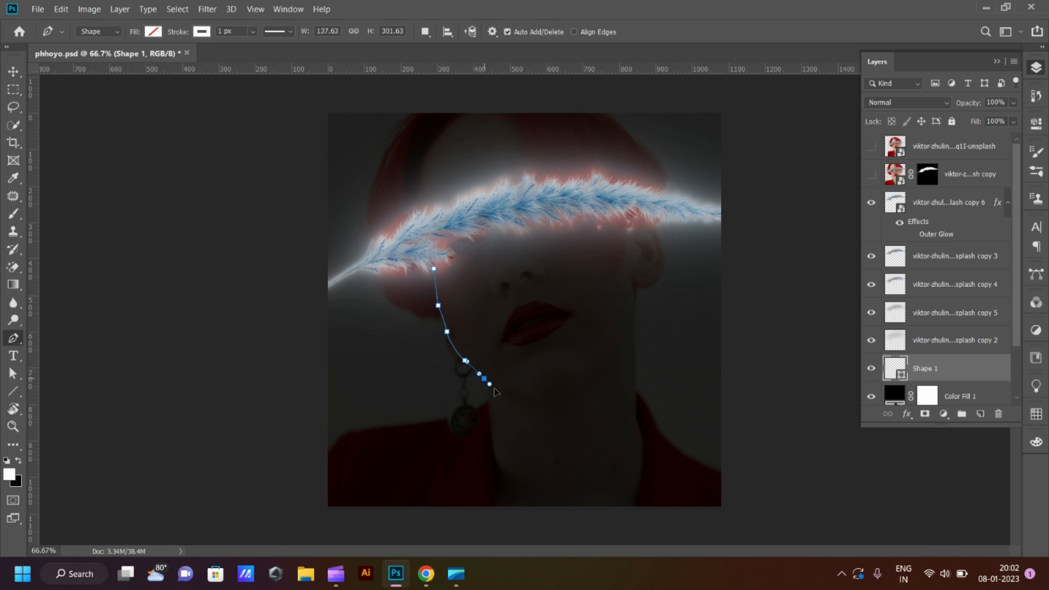
{"action": "left_click", "coordinate": [506, 395]}
{"action": "left_click", "coordinate": [541, 403]}
Continue the outline from the chin up the other side of the jaw and around the ear to the feather
{"action": "left_click_drag", "start_coordinate": [610, 360], "coordinate": [634, 316]}
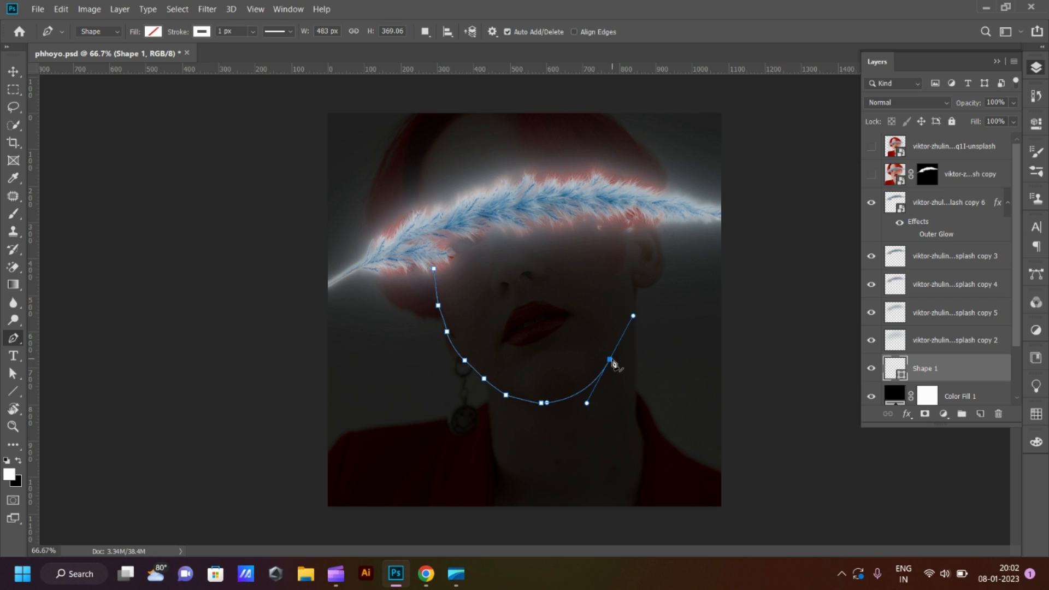
{"action": "left_click", "coordinate": [631, 320]}
{"action": "left_click", "coordinate": [638, 289]}
{"action": "left_click_drag", "start_coordinate": [662, 249], "coordinate": [656, 206]}
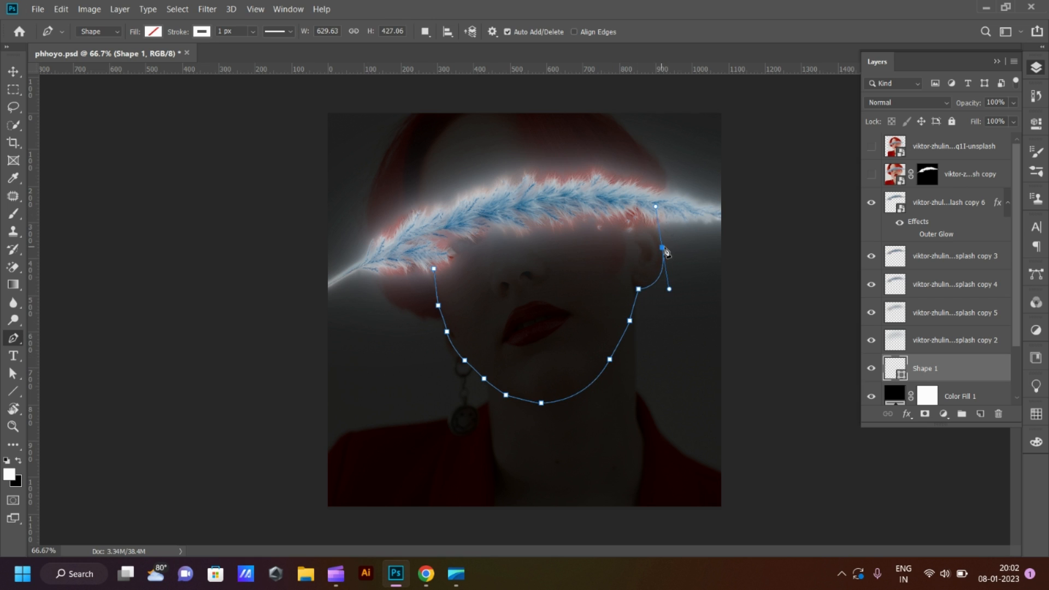
{"action": "key", "text": "z"}
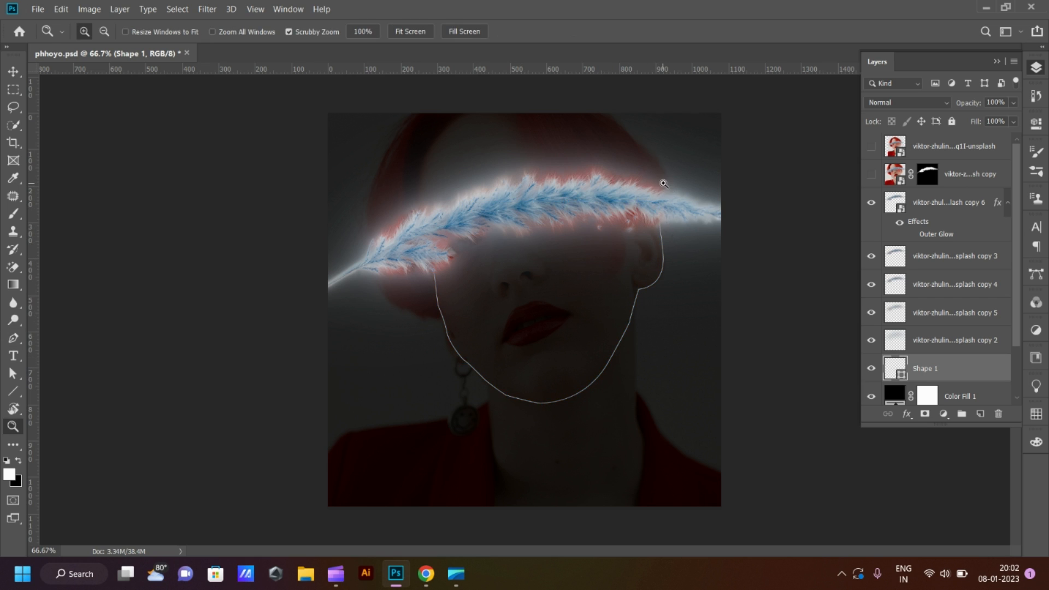
{"action": "key", "text": "p"}
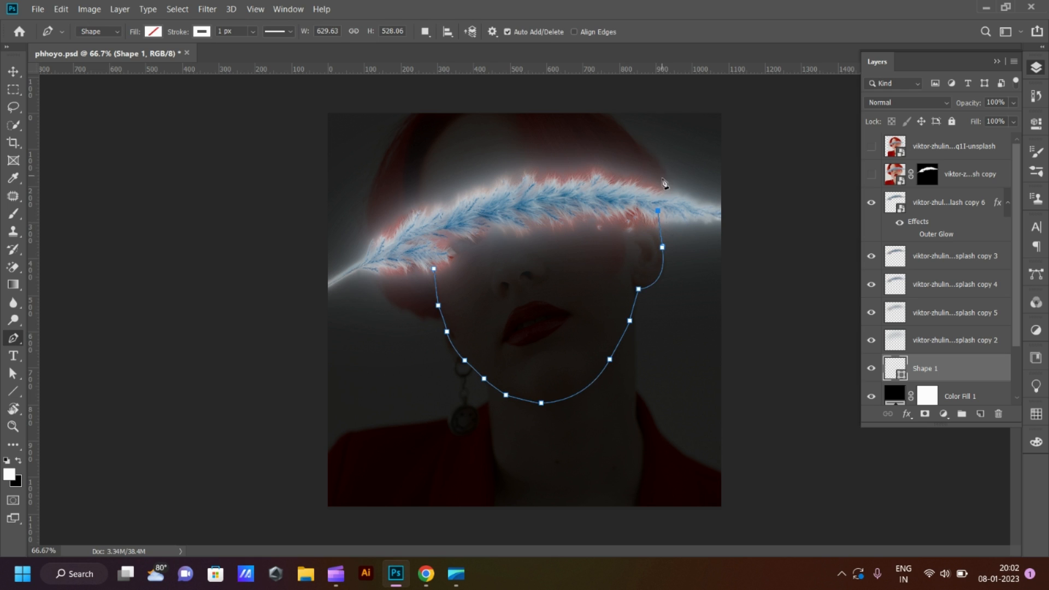
Continue the outline from the ear up around the hair, along the canvas's upper edge, and down the hair's opposite side to the feather
{"action": "left_click", "coordinate": [668, 176]}
{"action": "left_click", "coordinate": [648, 155]}
{"action": "left_click", "coordinate": [618, 122]}
{"action": "left_click", "coordinate": [615, 116]}
{"action": "left_click", "coordinate": [546, 113]}
{"action": "left_click", "coordinate": [410, 112]}
{"action": "left_click_drag", "start_coordinate": [370, 220], "coordinate": [370, 255]}
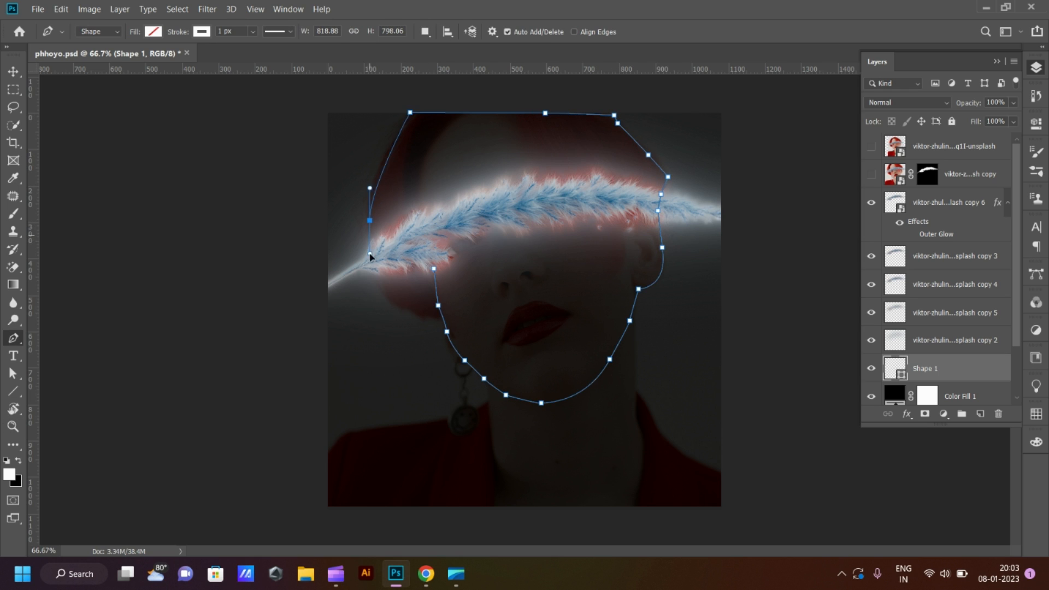
Trace the lower hair tips below the feather and close the shape at its starting point beside the cheek
{"action": "left_click", "coordinate": [376, 247]}
{"action": "left_click", "coordinate": [386, 290]}
{"action": "left_click", "coordinate": [388, 300]}
{"action": "left_click", "coordinate": [414, 312]}
{"action": "left_click", "coordinate": [430, 316]}
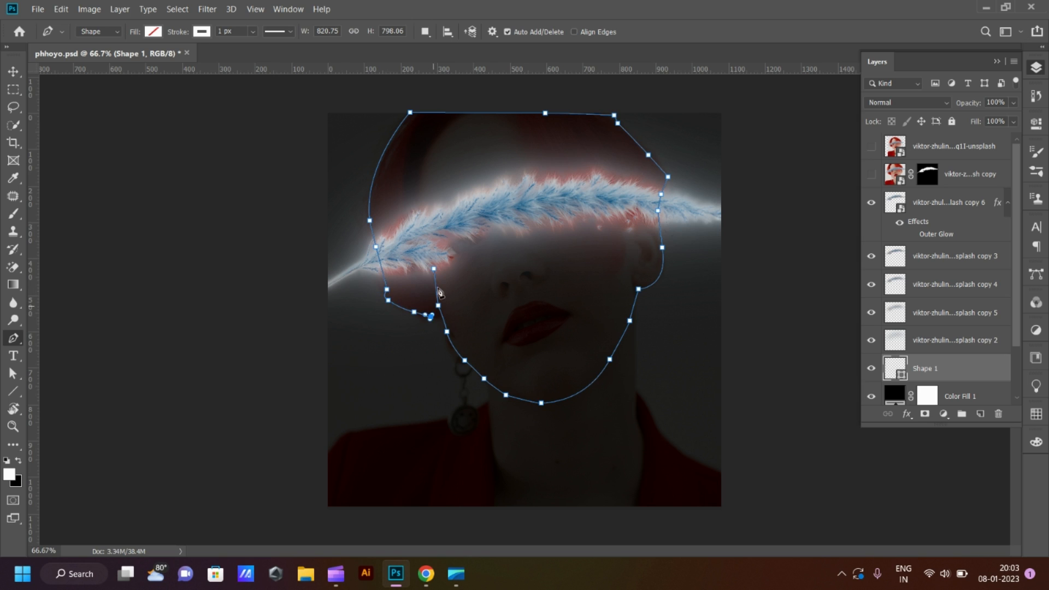
{"action": "left_click", "coordinate": [438, 305]}
{"action": "left_click", "coordinate": [433, 268]}
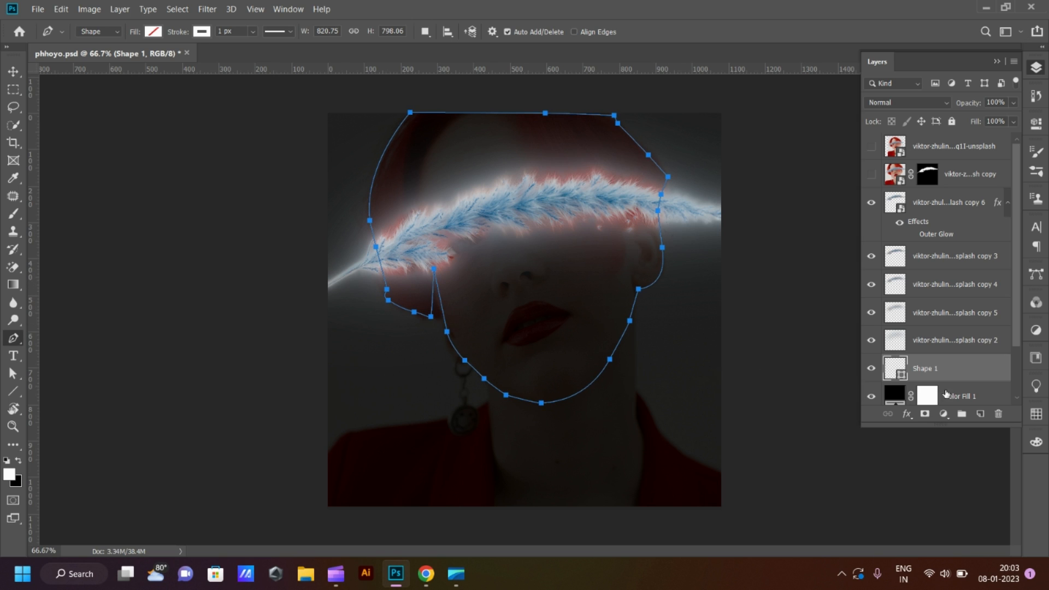
Fill the Shape 1 outline with white on a new layer, then hide Shape 1 and clear the selection
{"action": "left_click", "coordinate": [897, 367], "text": "ctrl"}
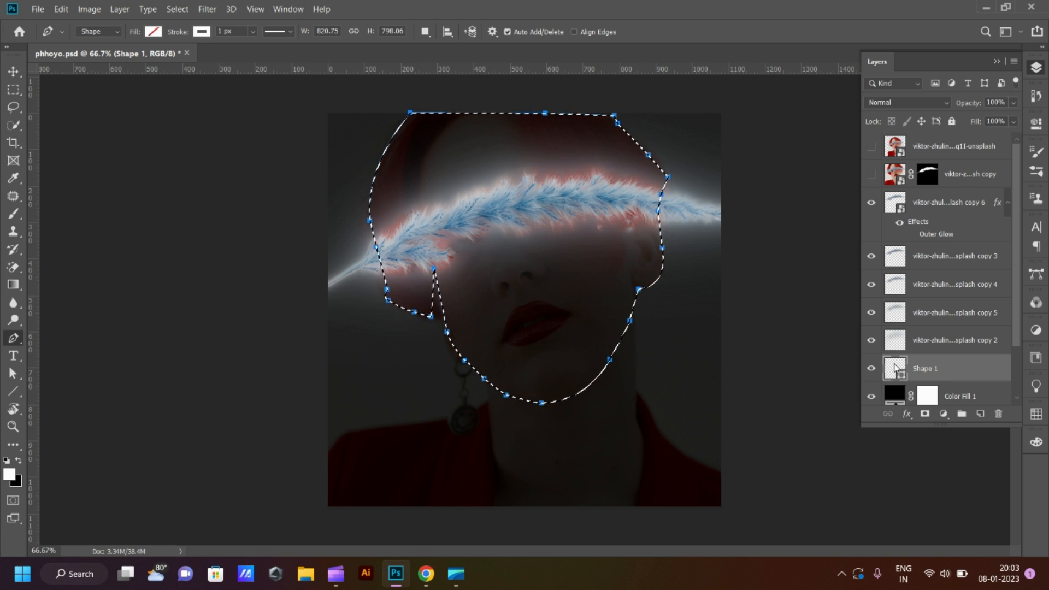
{"action": "left_click", "coordinate": [981, 414]}
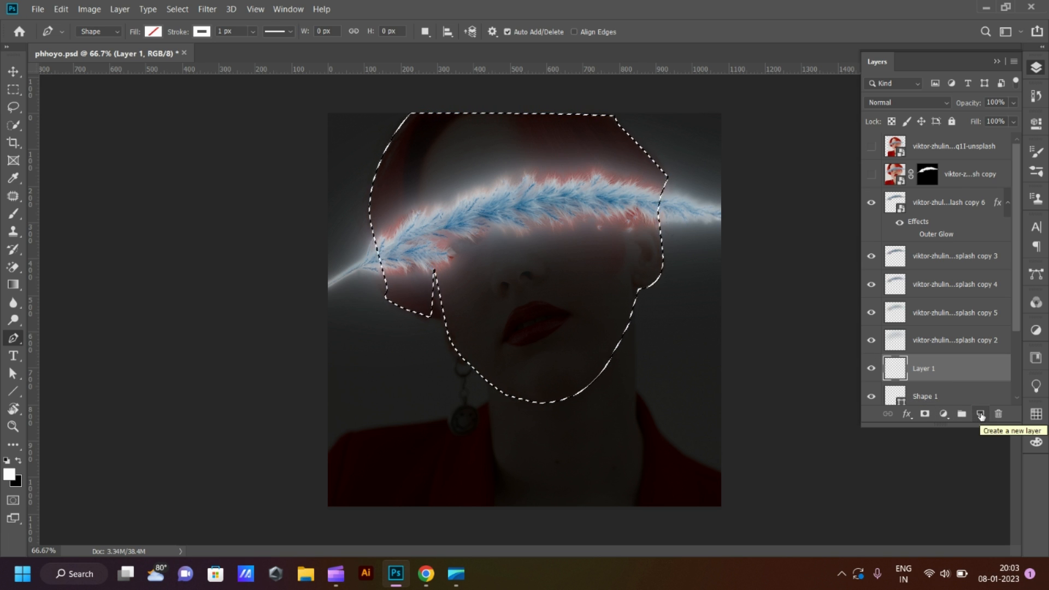
{"action": "key", "text": "alt+BackSpace"}
{"action": "key", "text": "ctrl+d"}
{"action": "key", "text": "v"}
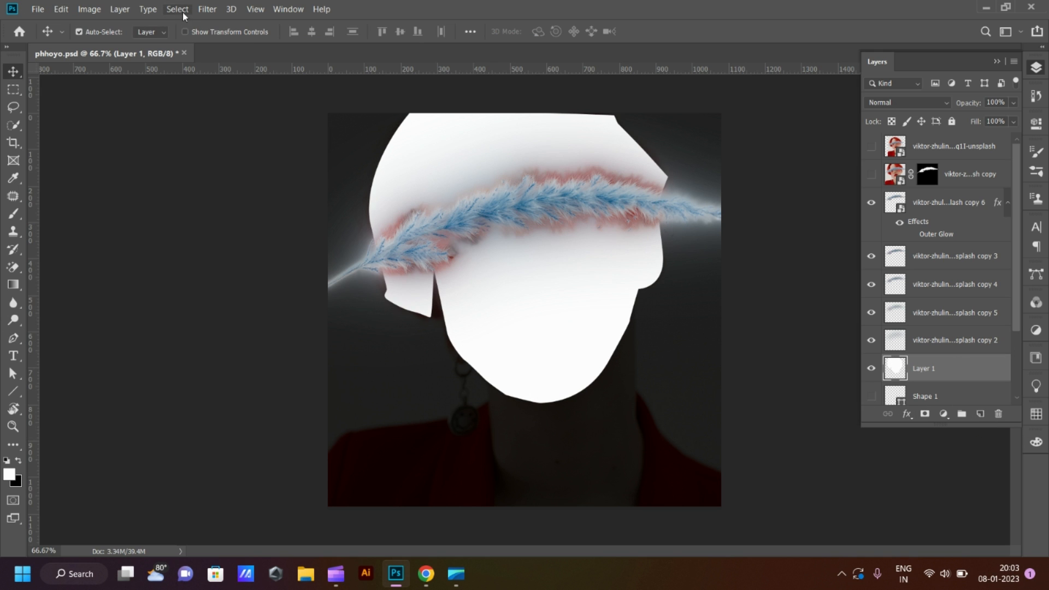
Apply a Gaussian Blur with a 179.1 pixel radius to Layer 1
{"action": "left_click", "coordinate": [207, 9]}
{"action": "mouse_move", "coordinate": [215, 157]}
{"action": "left_click", "coordinate": [411, 206]}
{"action": "left_click_drag", "start_coordinate": [705, 297], "coordinate": [726, 301]}
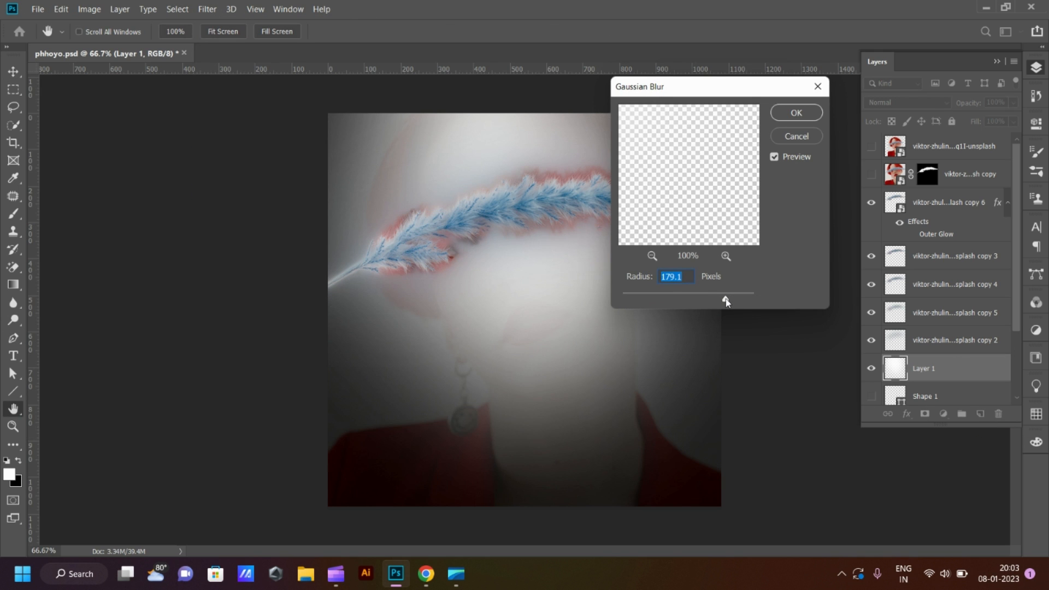
{"action": "key", "text": "Return"}
Try blend modes from Dissolve through Screen on the blurred Layer 1
{"action": "scroll", "coordinate": [909, 112], "scroll_direction": "down", "scroll_amount": 2}
{"action": "scroll", "coordinate": [909, 113], "scroll_direction": "up", "scroll_amount": 1}
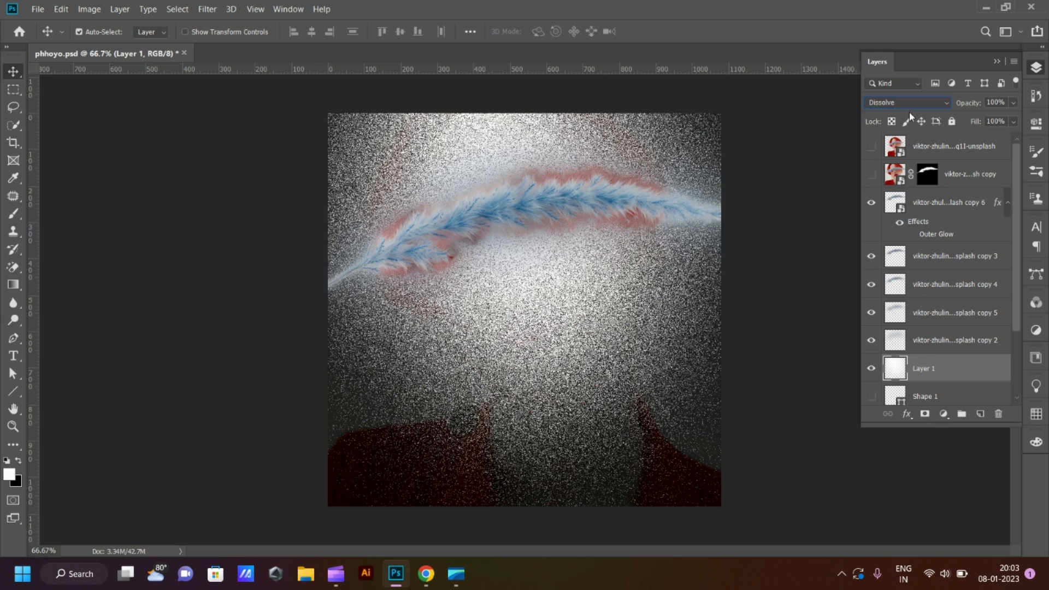
{"action": "scroll", "coordinate": [909, 113], "scroll_direction": "down", "scroll_amount": 7}
{"action": "scroll", "coordinate": [933, 282], "scroll_direction": "down", "scroll_amount": 3}
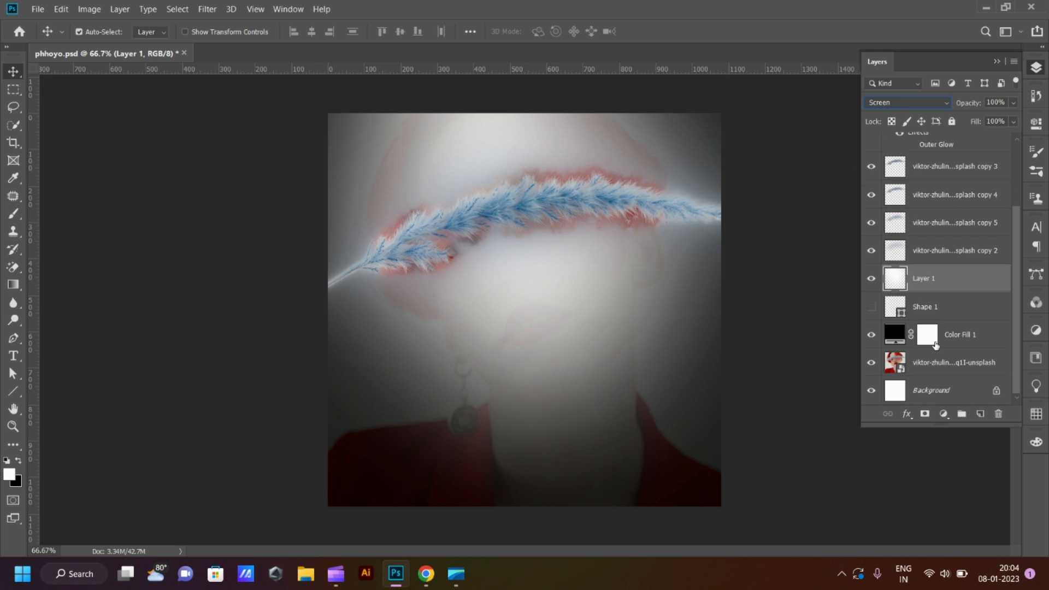
Try Layer 1 beneath Color Fill 1 with blend modes such as Linear Dodge (Add), Soft Light, Luminosity, Exclusion and Divide
{"action": "left_click_drag", "start_coordinate": [932, 282], "coordinate": [935, 345]}
{"action": "left_click", "coordinate": [927, 102]}
{"action": "left_click", "coordinate": [891, 293]}
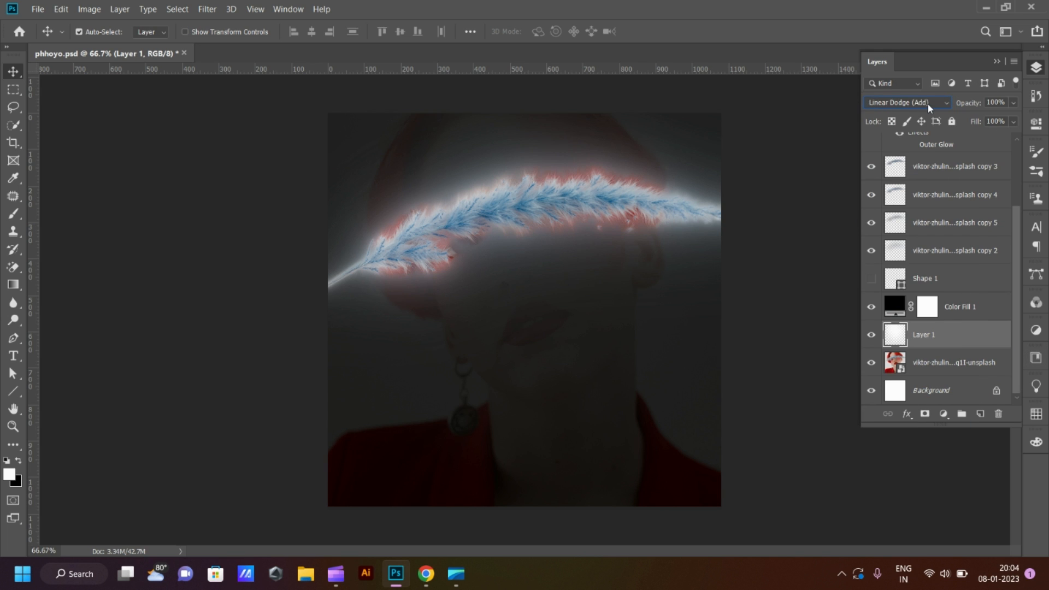
{"action": "scroll", "coordinate": [927, 103], "scroll_direction": "up", "scroll_amount": 2}
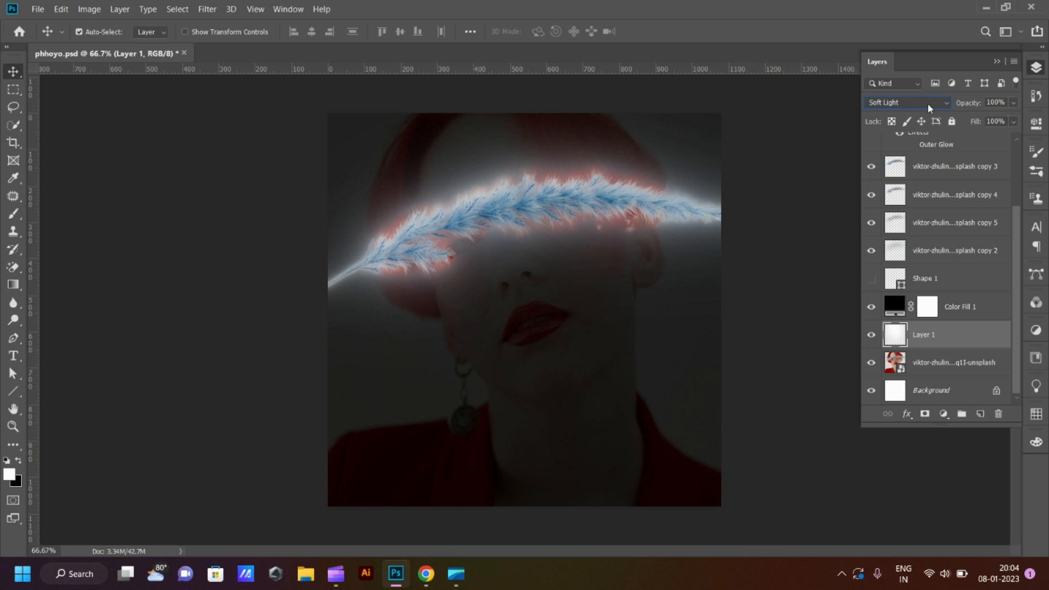
{"action": "scroll", "coordinate": [926, 103], "scroll_direction": "down", "scroll_amount": 11}
{"action": "scroll", "coordinate": [927, 103], "scroll_direction": "down", "scroll_amount": 2}
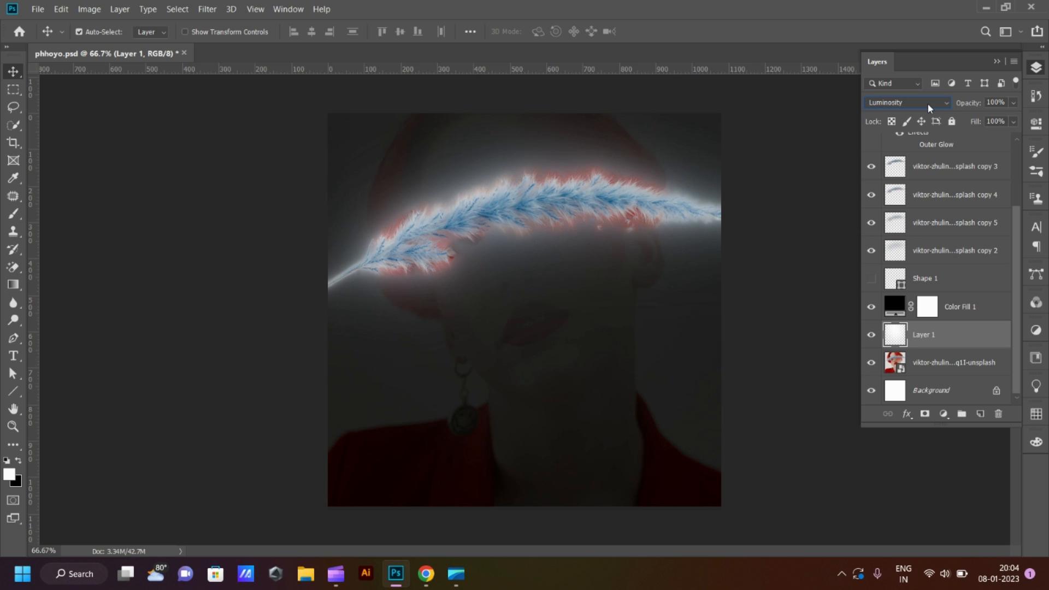
{"action": "scroll", "coordinate": [927, 102], "scroll_direction": "up", "scroll_amount": 5}
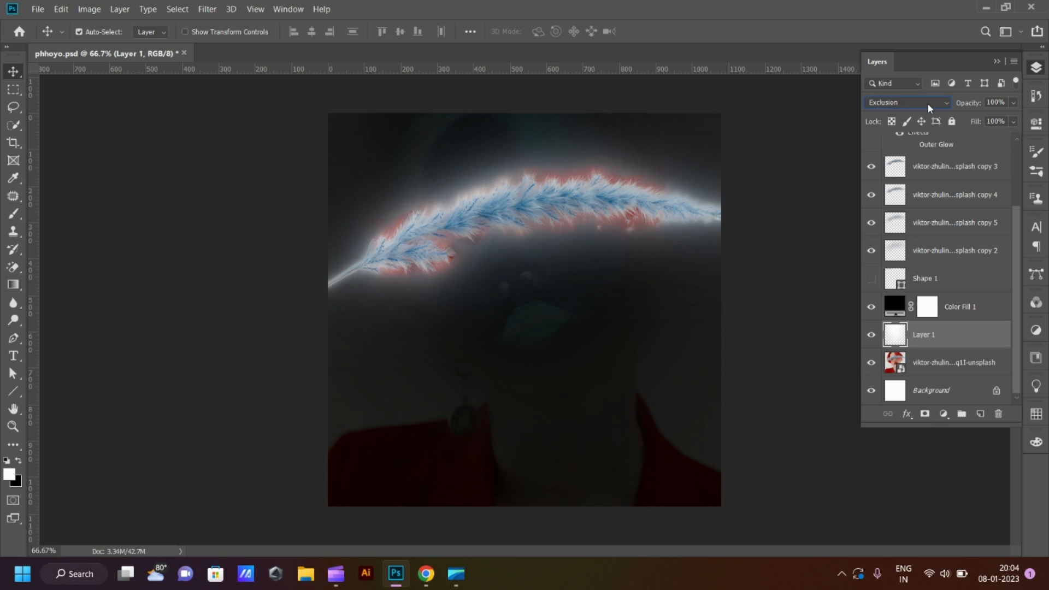
{"action": "scroll", "coordinate": [931, 107], "scroll_direction": "down", "scroll_amount": 1}
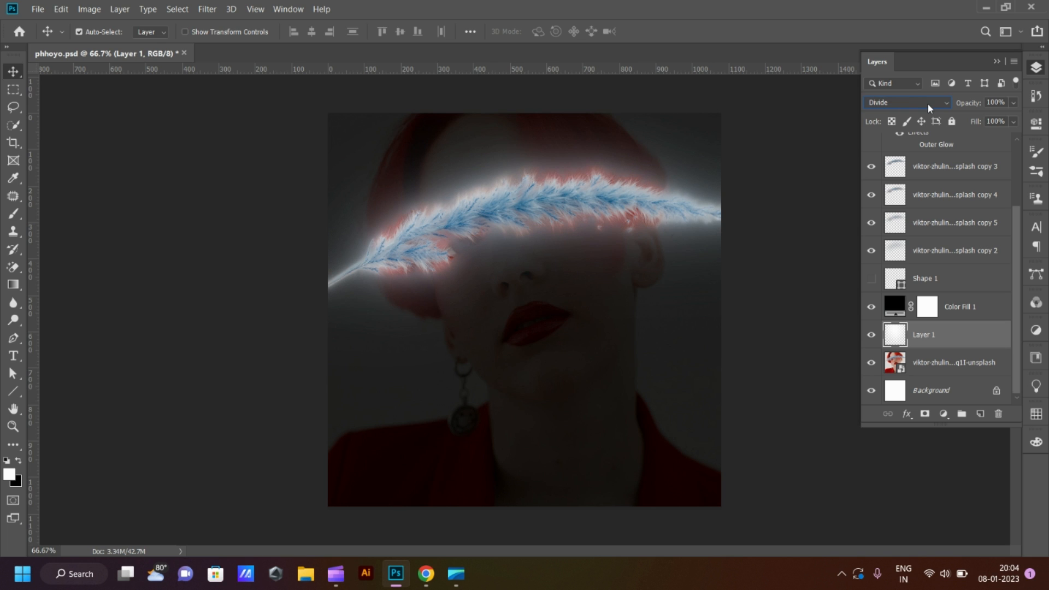
Place Layer 1 back above Color Fill 1, set its blend mode to Overlay, and compare the image with and without it
{"action": "left_click_drag", "start_coordinate": [948, 360], "coordinate": [946, 298]}
{"action": "left_click", "coordinate": [897, 100]}
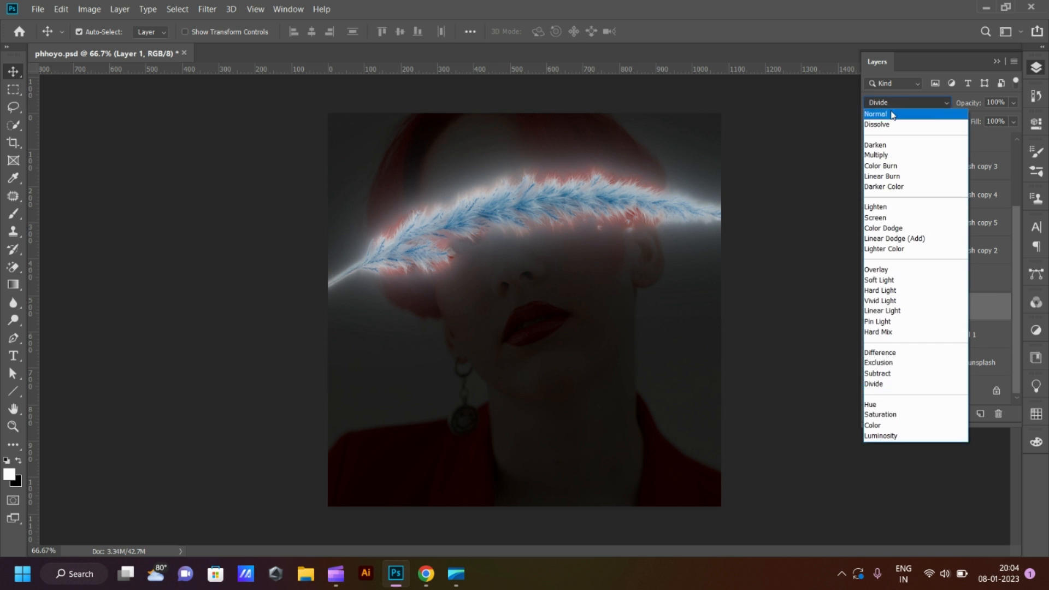
{"action": "left_click", "coordinate": [894, 113]}
{"action": "scroll", "coordinate": [893, 107], "scroll_direction": "down", "scroll_amount": 9}
{"action": "scroll", "coordinate": [892, 115], "scroll_direction": "down", "scroll_amount": 4}
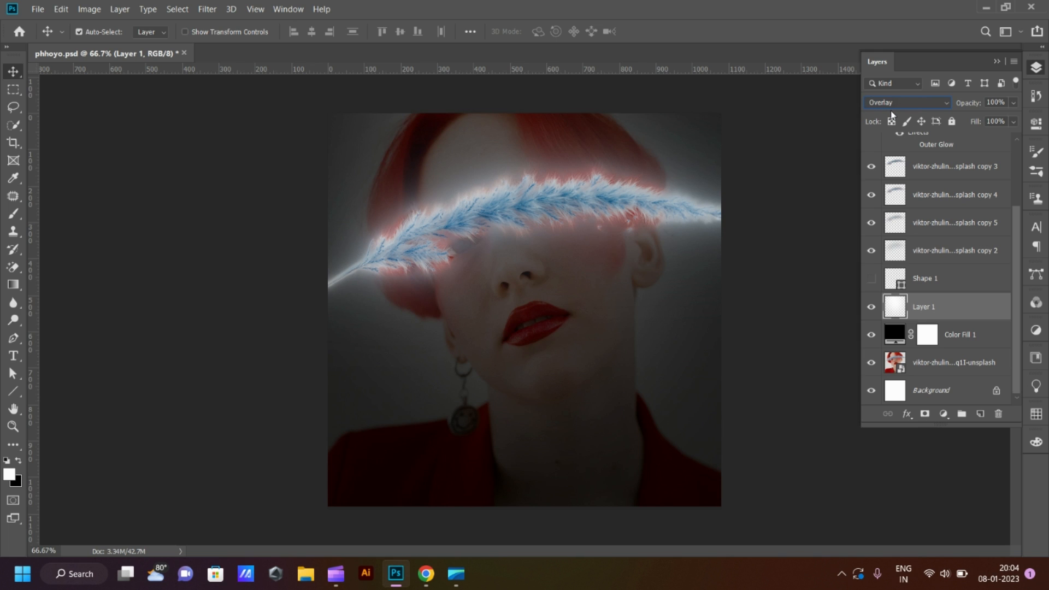
{"action": "left_click", "coordinate": [871, 308]}
{"action": "left_click", "coordinate": [872, 308]}
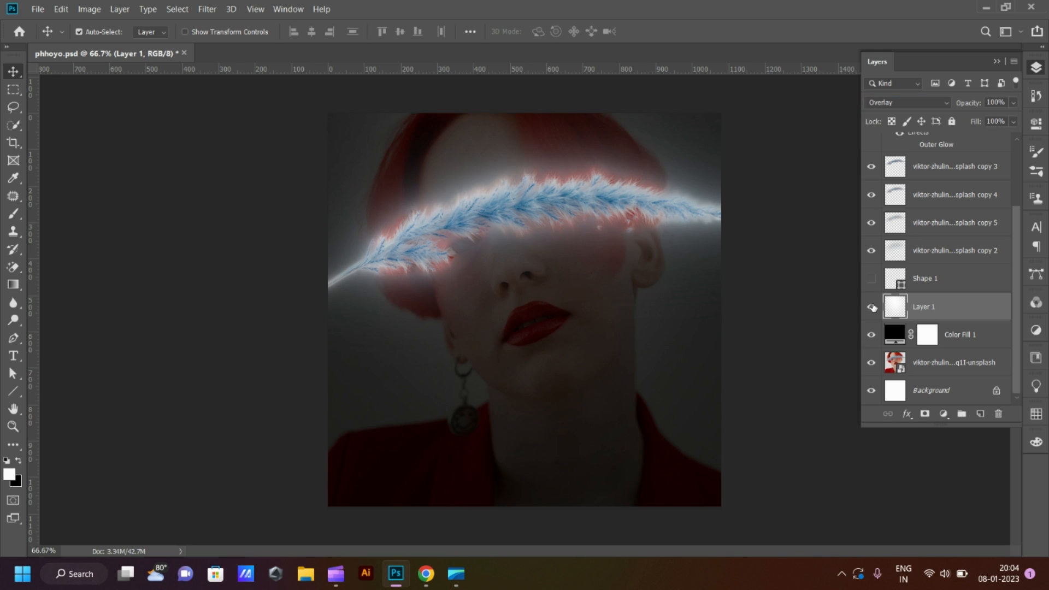
Try painting black on the Color Fill 1 mask over the jaw and neck, and undo the stroke
{"action": "left_click", "coordinate": [927, 335]}
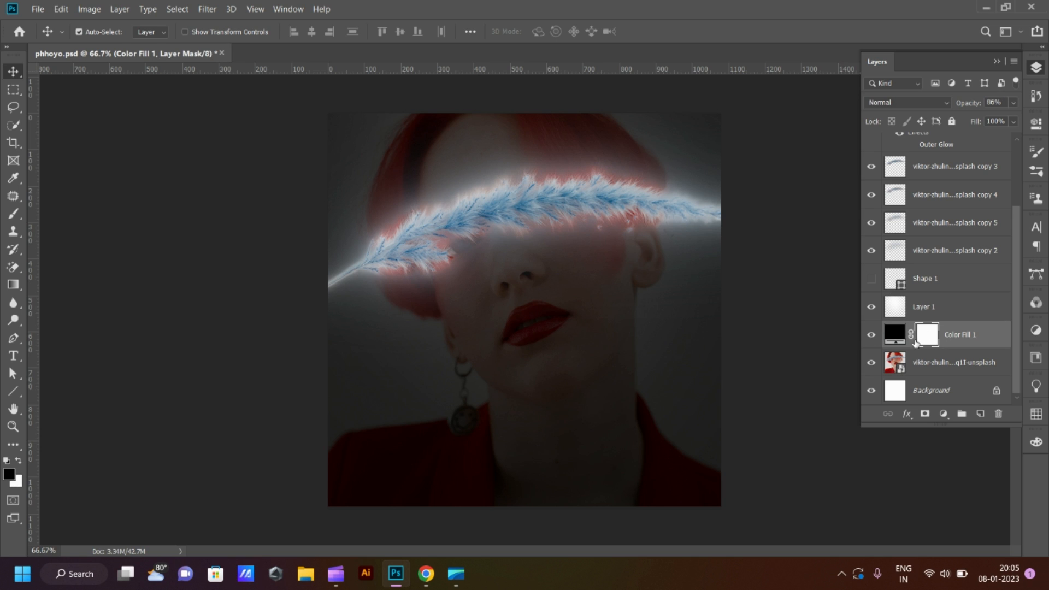
{"action": "key", "text": "b"}
{"action": "left_click_drag", "start_coordinate": [632, 363], "coordinate": [539, 428]}
{"action": "key", "text": "ctrl+z"}
{"action": "key", "text": "x"}
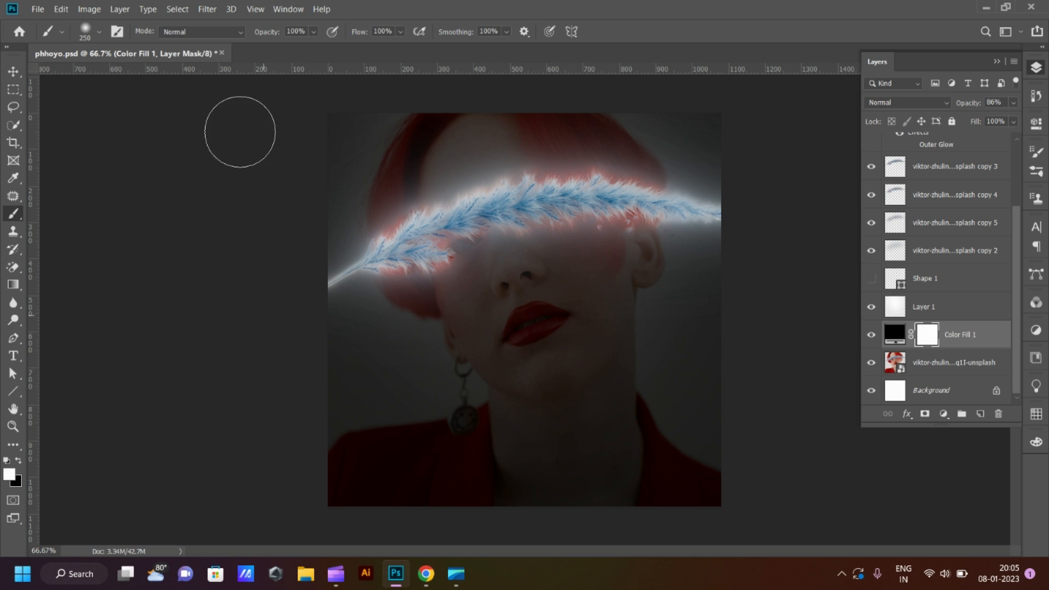
Lower the brush opacity to 91% and flow to 53%, and try black strokes over the neck and jacket on the Color Fill 1 mask
{"action": "left_click_drag", "start_coordinate": [260, 34], "coordinate": [254, 33]}
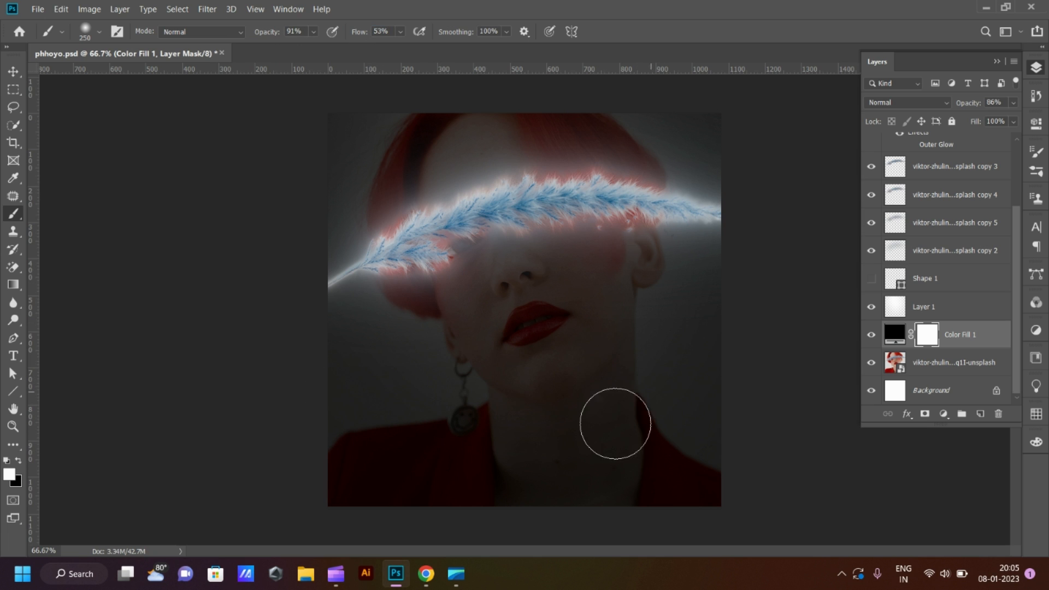
{"action": "key", "text": "x"}
{"action": "left_click_drag", "start_coordinate": [570, 400], "coordinate": [548, 383]}
{"action": "key", "text": "ctrl+z"}
{"action": "key", "text": "x"}
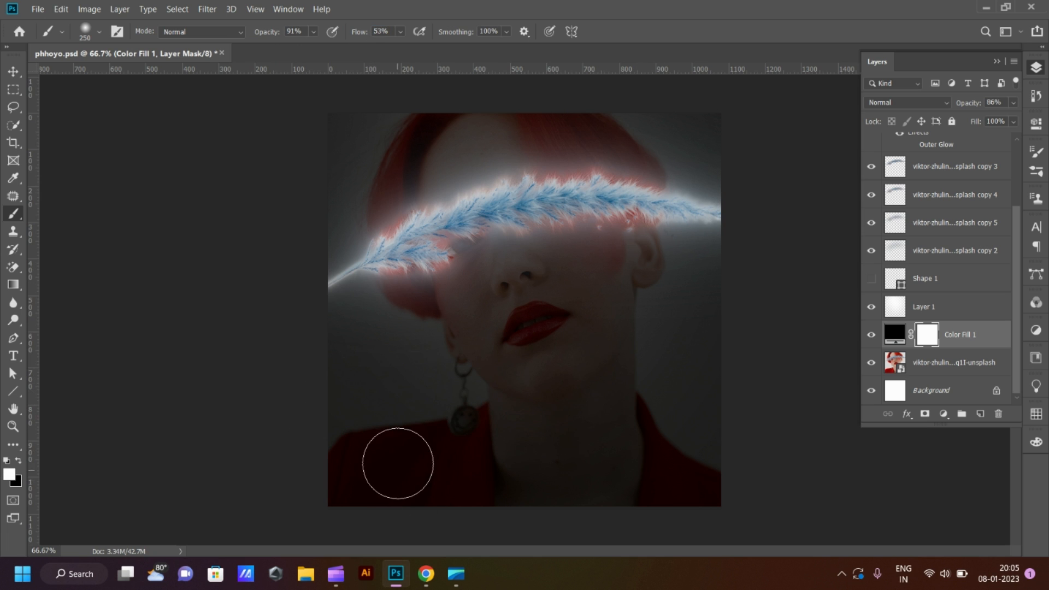
{"action": "key", "text": "x"}
{"action": "left_click_drag", "start_coordinate": [404, 444], "coordinate": [549, 433]}
{"action": "key", "text": "ctrl+z"}
{"action": "key", "text": "x"}
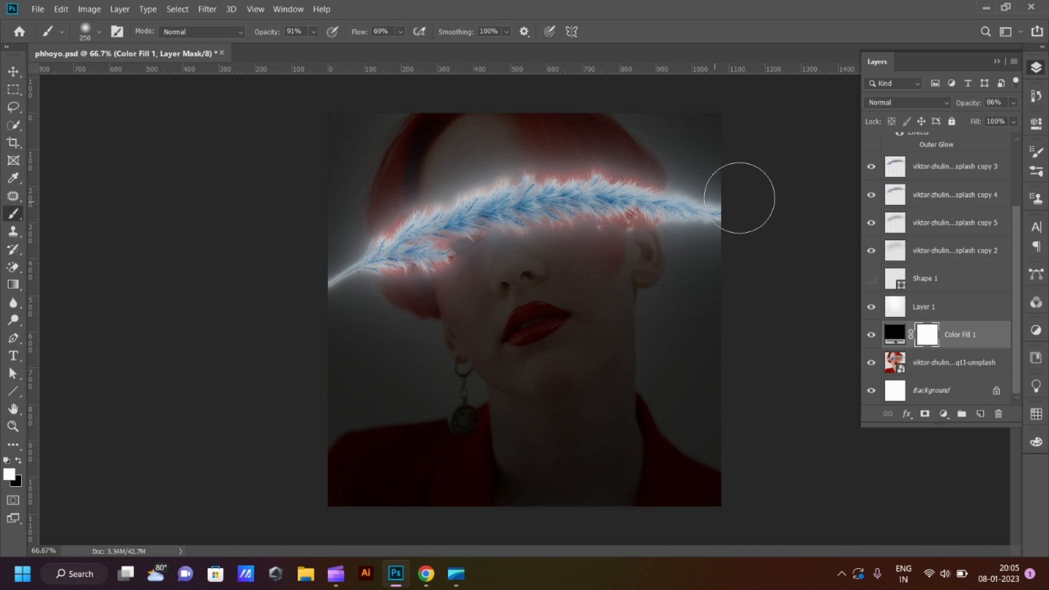
Compare the image with Color Fill 1 and Layer 1 each hidden and shown
{"action": "mouse_move", "coordinate": [126, 53]}
{"action": "left_mouse_down"}
{"action": "mouse_move", "coordinate": [428, 230]}
{"action": "mouse_move", "coordinate": [382, 42]}
{"action": "mouse_move", "coordinate": [383, 50]}
{"action": "left_mouse_up"}
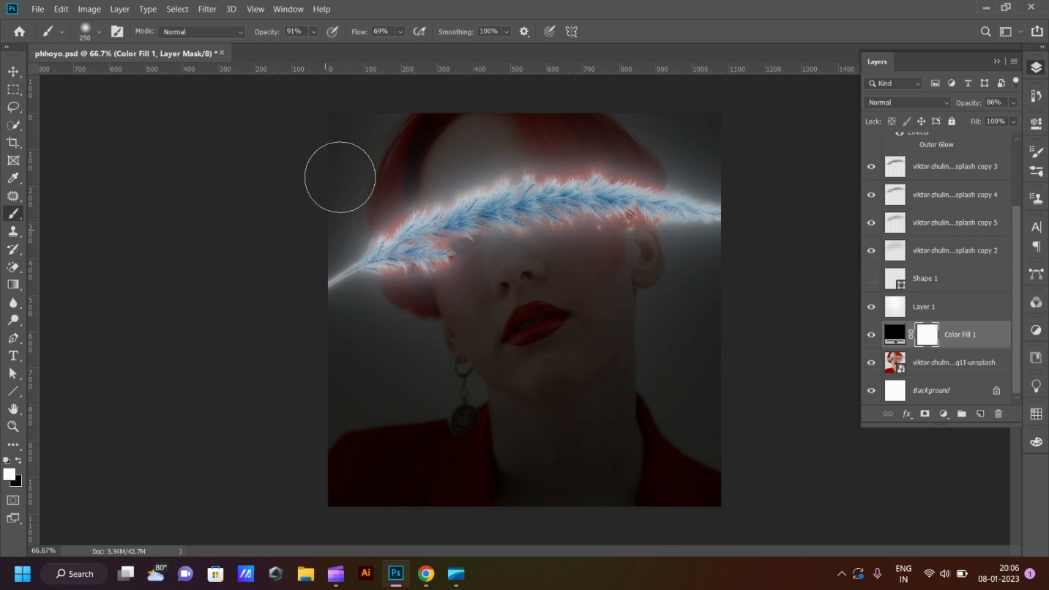
{"action": "left_click", "coordinate": [873, 335]}
{"action": "left_click", "coordinate": [872, 336]}
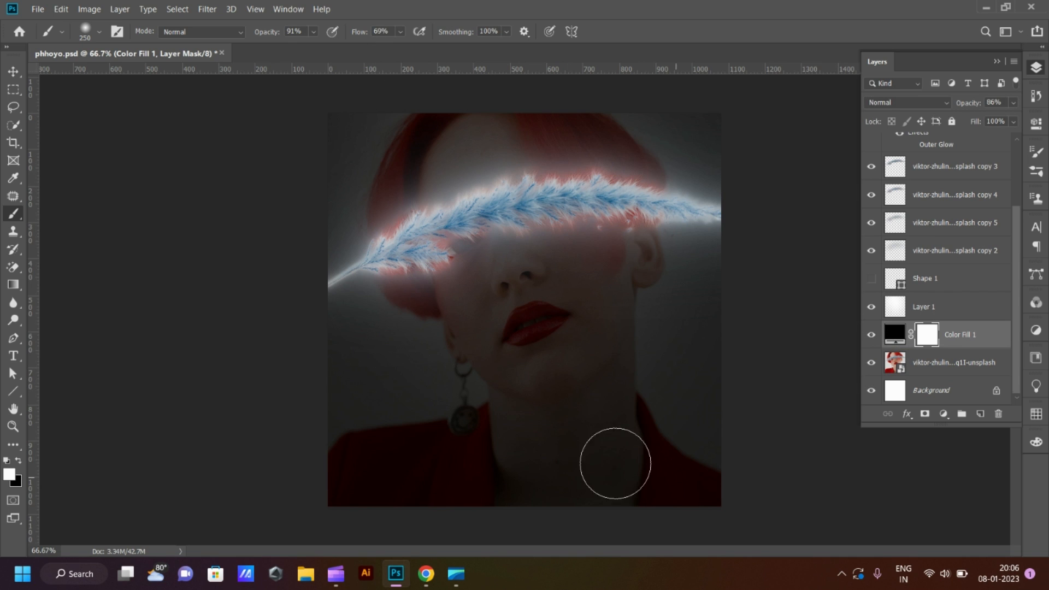
{"action": "left_click", "coordinate": [872, 310]}
{"action": "left_click", "coordinate": [873, 309]}
Duplicate Layer 1 and set the opacity of both glow layers to 78%
{"action": "left_click", "coordinate": [923, 307]}
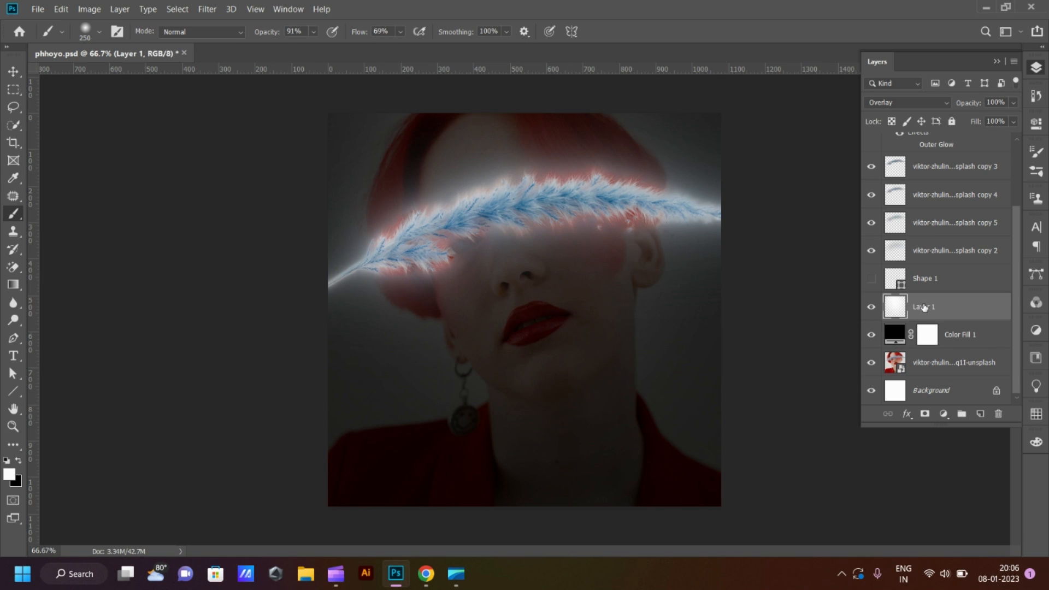
{"action": "key", "text": "ctrl+j"}
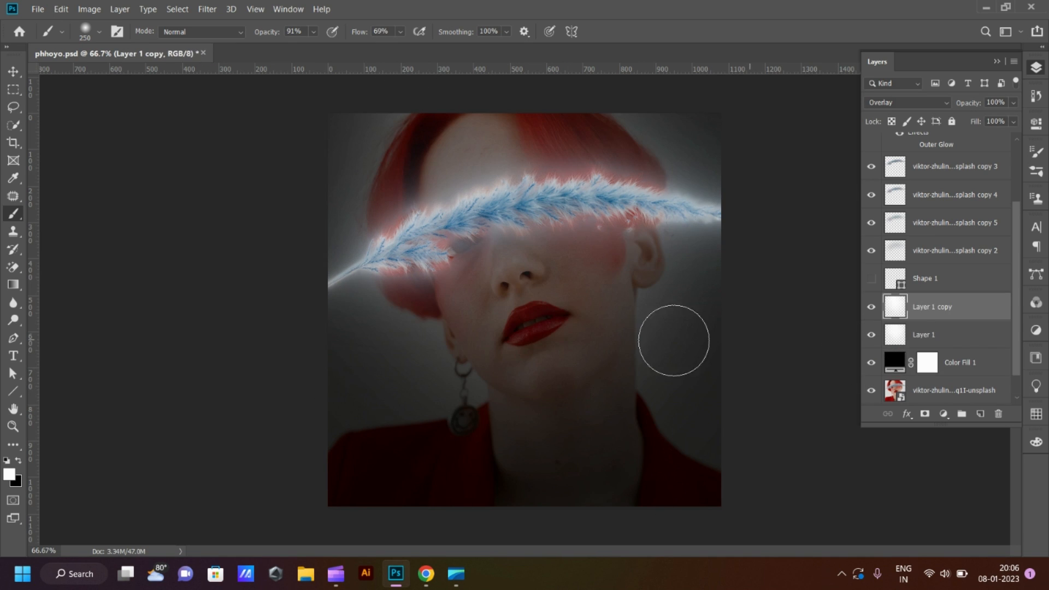
{"action": "left_click", "coordinate": [924, 336], "text": "shift"}
{"action": "left_click_drag", "start_coordinate": [971, 105], "coordinate": [958, 109]}
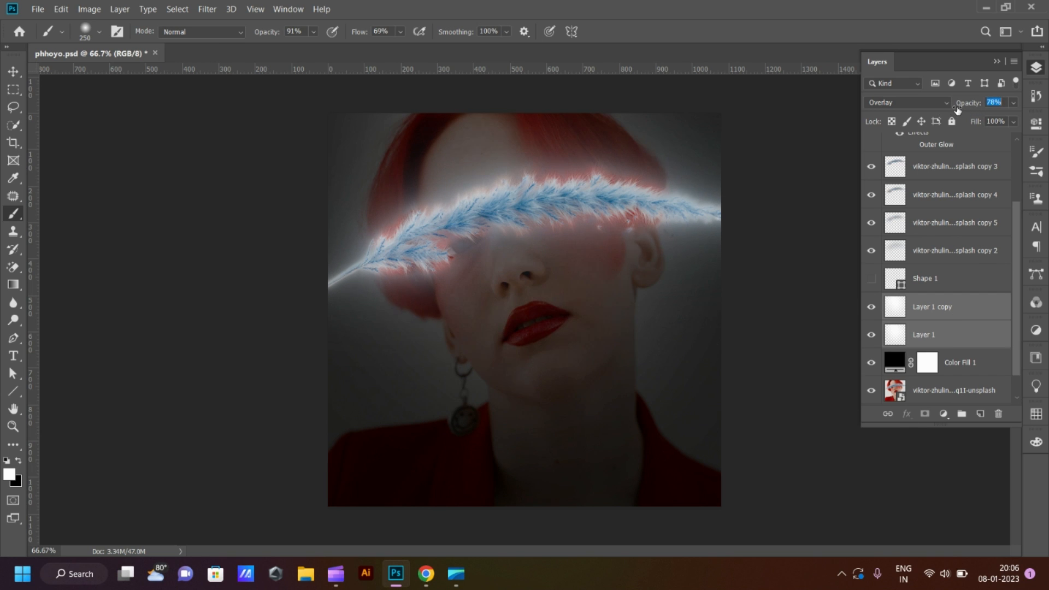
Scale Layer 1 and Layer 1 copy down together about their centre so the glow concentrates on the face
{"action": "key", "text": "ctrl+t"}
{"action": "mouse_move", "coordinate": [722, 114]}
{"action": "left_mouse_down"}
{"action": "mouse_move", "coordinate": [628, 206]}
{"action": "mouse_move", "coordinate": [645, 186]}
{"action": "mouse_move", "coordinate": [656, 287]}
{"action": "mouse_move", "coordinate": [633, 303]}
{"action": "left_mouse_up"}
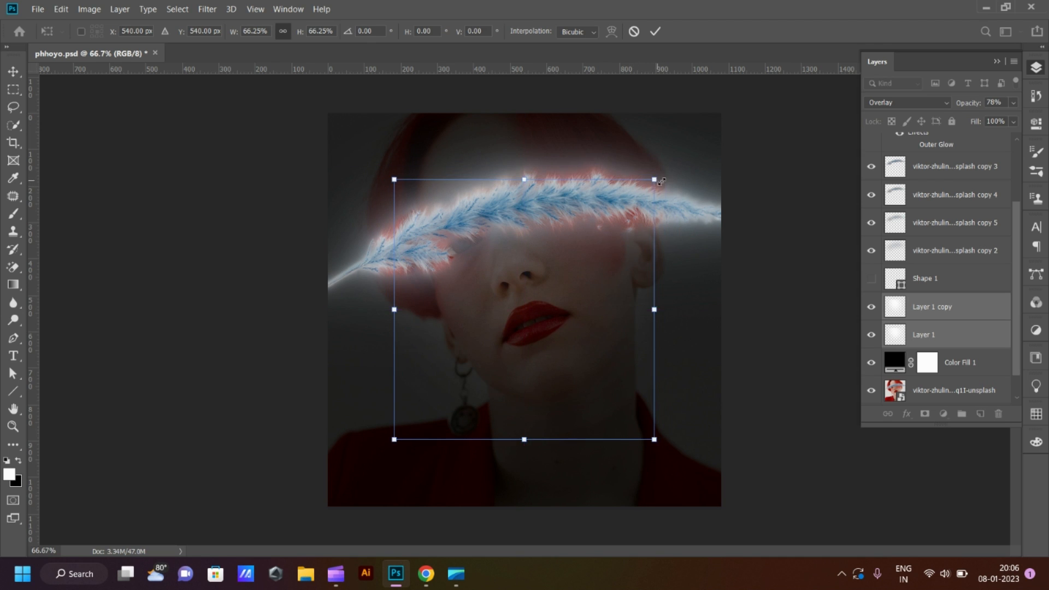
{"action": "left_click_drag", "start_coordinate": [654, 178], "coordinate": [679, 159]}
{"action": "key", "text": "Return"}
{"action": "key", "text": "b"}
{"action": "key", "text": "v"}
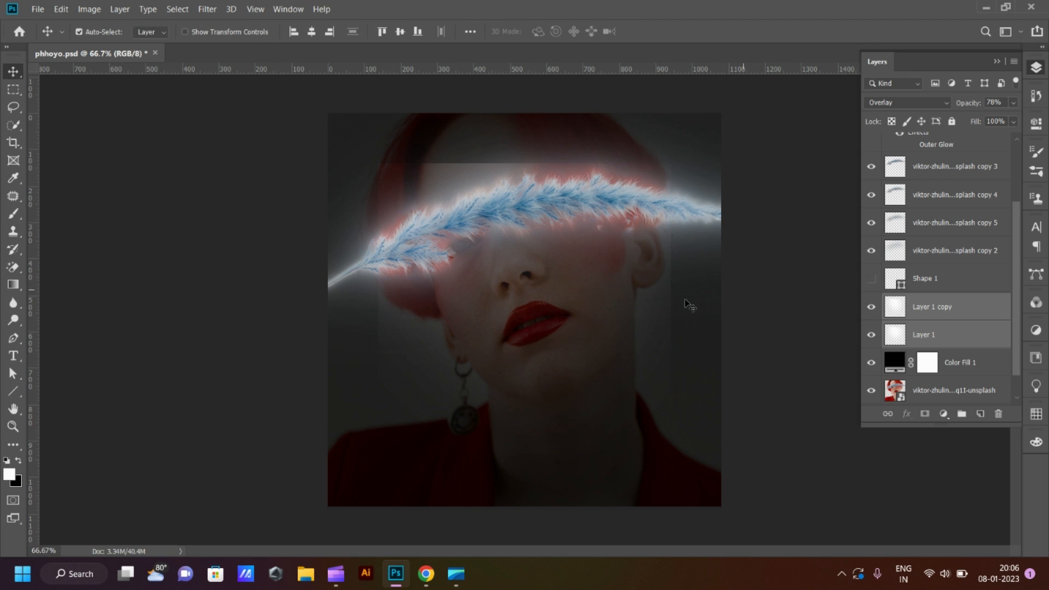
Add a mask to Layer 1 and paint black over the glow's hard edges, raising the brush to 99% opacity and 98% flow
{"action": "left_click", "coordinate": [932, 362]}
{"action": "left_click", "coordinate": [929, 340]}
{"action": "left_click", "coordinate": [924, 414]}
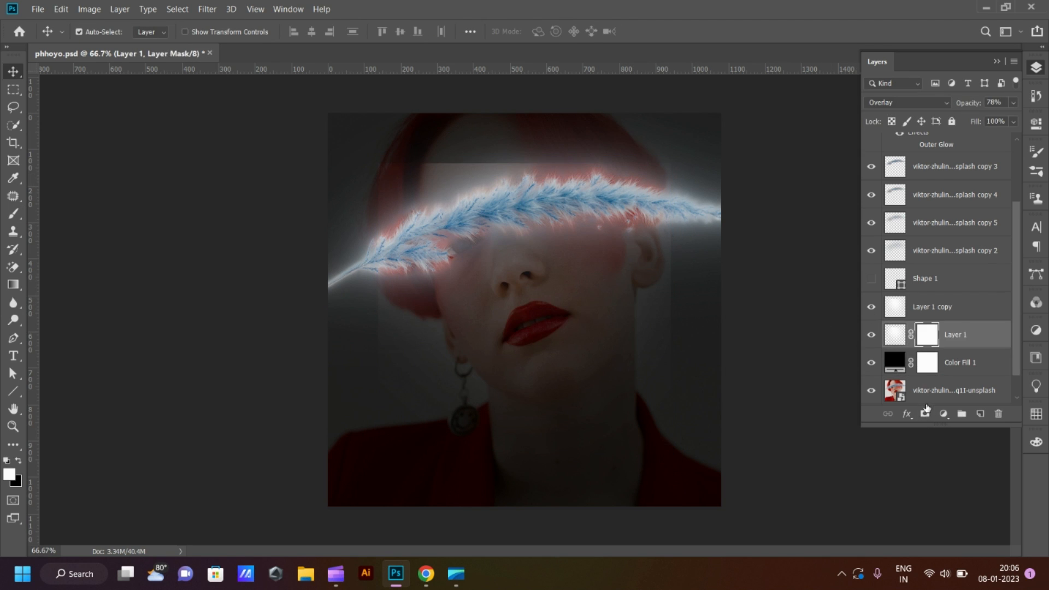
{"action": "key", "text": "b"}
{"action": "key", "text": "x"}
{"action": "mouse_move", "coordinate": [695, 399]}
{"action": "left_mouse_down"}
{"action": "mouse_move", "coordinate": [686, 346]}
{"action": "mouse_move", "coordinate": [700, 420]}
{"action": "left_mouse_up"}
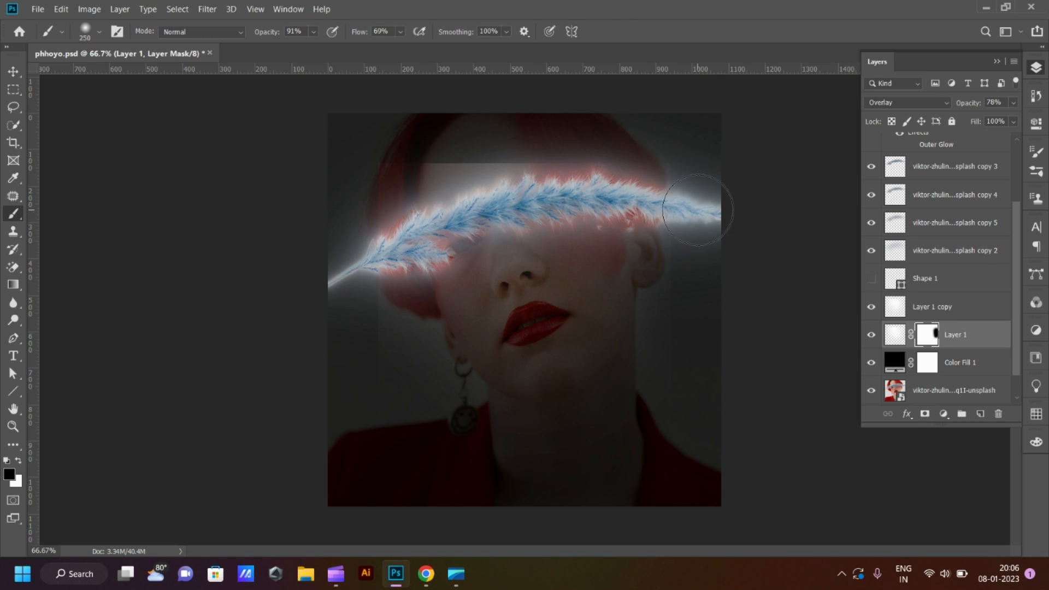
{"action": "left_click_drag", "start_coordinate": [387, 382], "coordinate": [356, 347]}
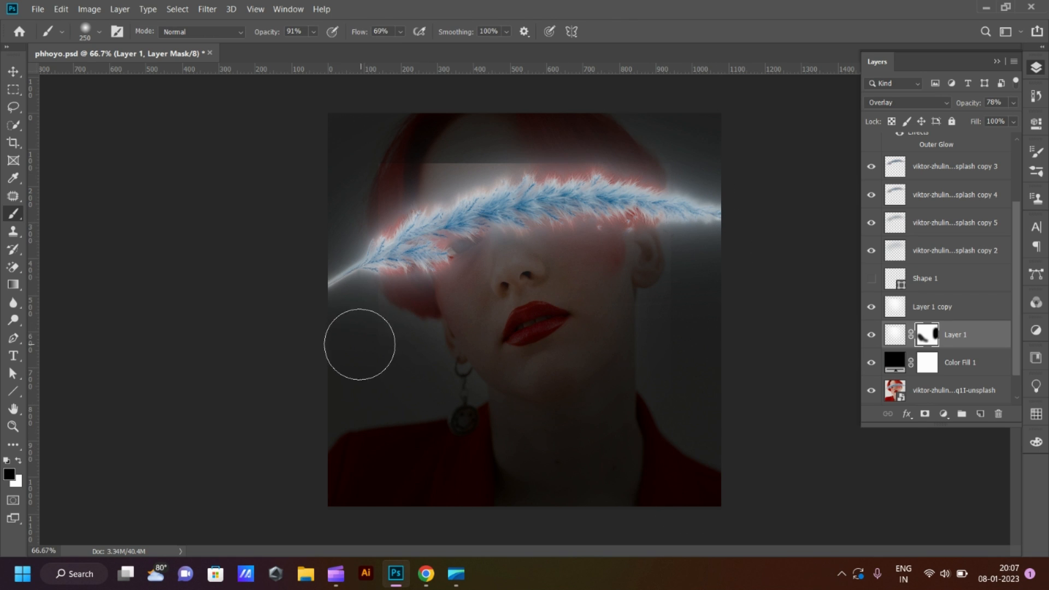
{"action": "left_click", "coordinate": [379, 31]}
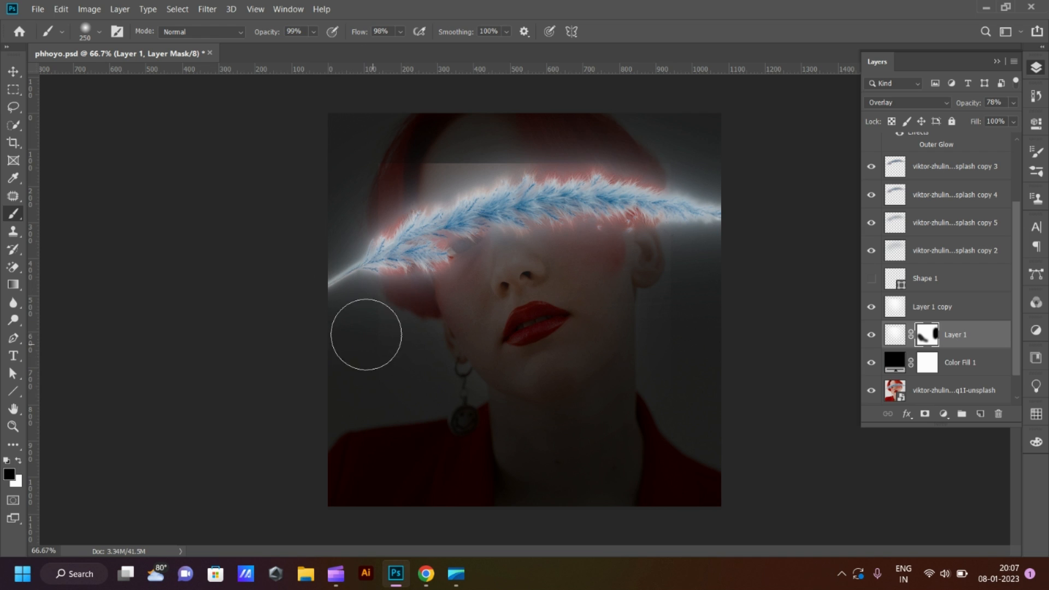
{"action": "left_click_drag", "start_coordinate": [459, 140], "coordinate": [393, 156]}
Add a mask to Layer 1 copy and paint black over the glow's hard upper edge above the feather
{"action": "left_click", "coordinate": [924, 367]}
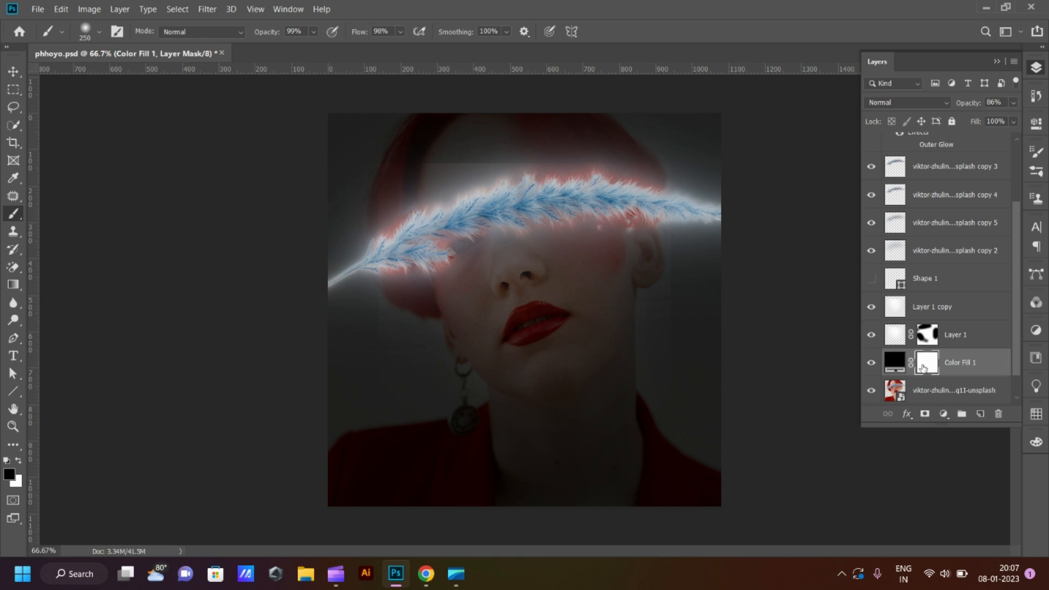
{"action": "left_click", "coordinate": [933, 319]}
{"action": "key", "text": "x"}
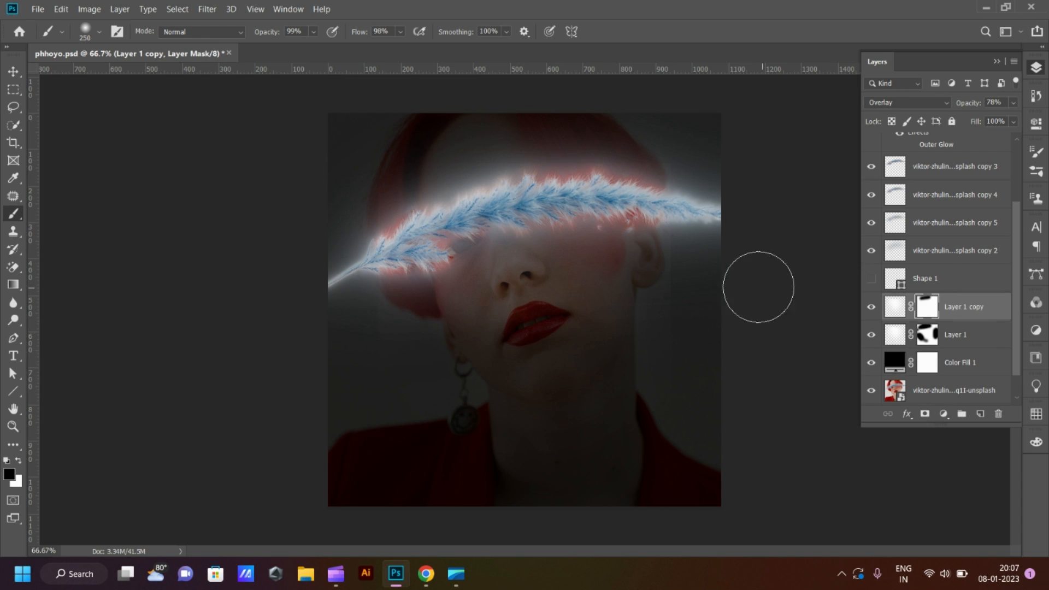
{"action": "key", "text": "x"}
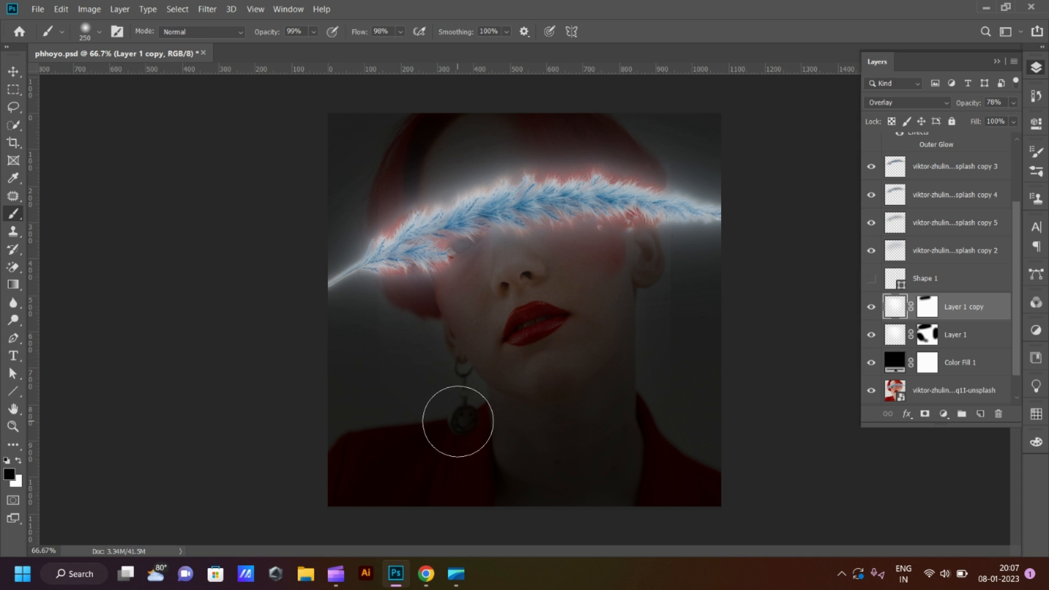
{"action": "left_click_drag", "start_coordinate": [459, 421], "coordinate": [342, 267]}
{"action": "key", "text": "ctrl+z"}
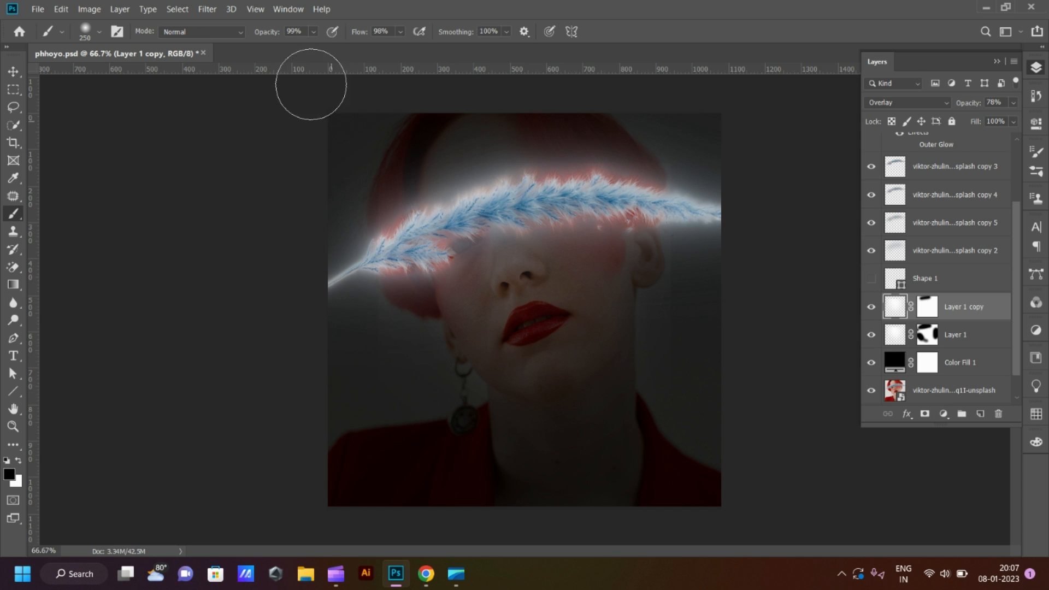
Paint black on Layer 1 copy's mask along both sides of the face glow, with the brush at 61% opacity and 67% flow
{"action": "left_click_drag", "start_coordinate": [357, 36], "coordinate": [332, 31]}
{"action": "key", "text": "ctrl+backslash"}
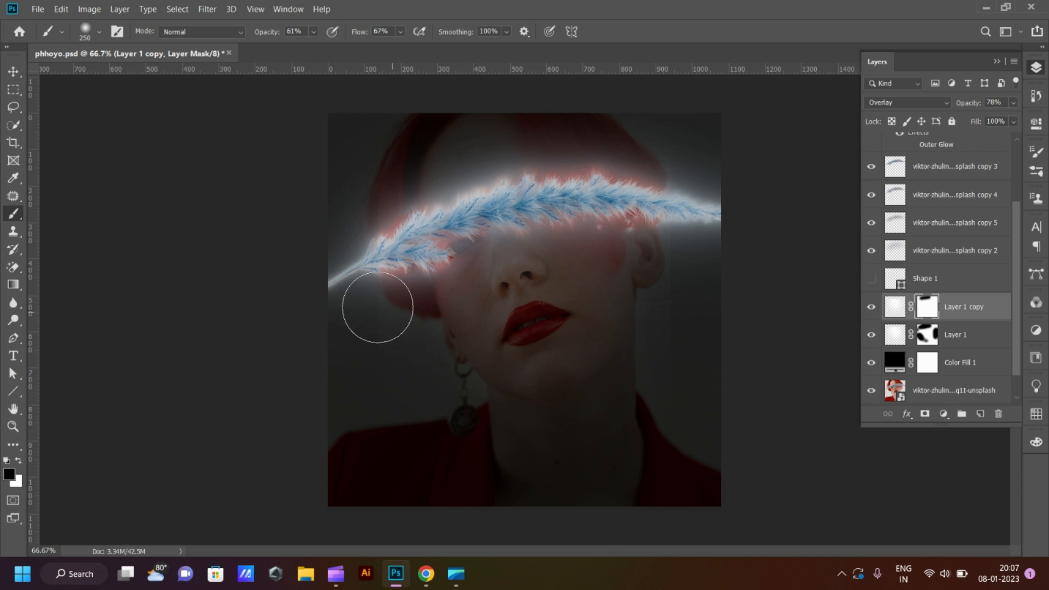
{"action": "left_click", "coordinate": [360, 301]}
{"action": "mouse_move", "coordinate": [693, 335]}
{"action": "left_mouse_down"}
{"action": "mouse_move", "coordinate": [691, 372]}
{"action": "mouse_move", "coordinate": [665, 287]}
{"action": "mouse_move", "coordinate": [677, 330]}
{"action": "left_mouse_up"}
{"action": "key", "text": "v"}
{"action": "left_click_drag", "start_coordinate": [552, 414], "coordinate": [555, 361]}
{"action": "key", "text": "ctrl+z"}
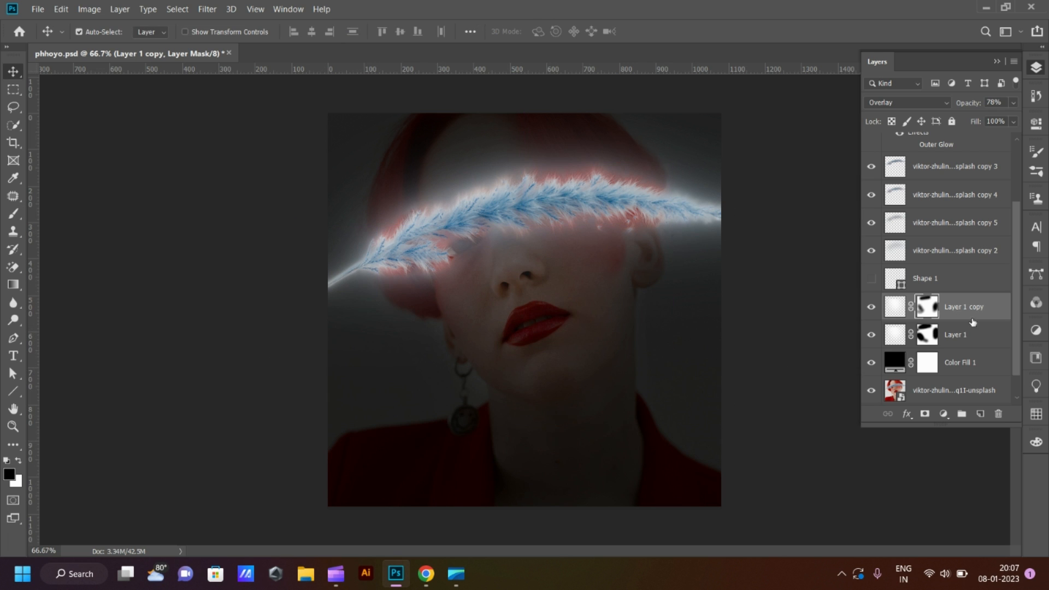
Duplicate Layer 1 copy with its mask and set the duplicate's opacity to 35%
{"action": "key", "text": "ctrl+j"}
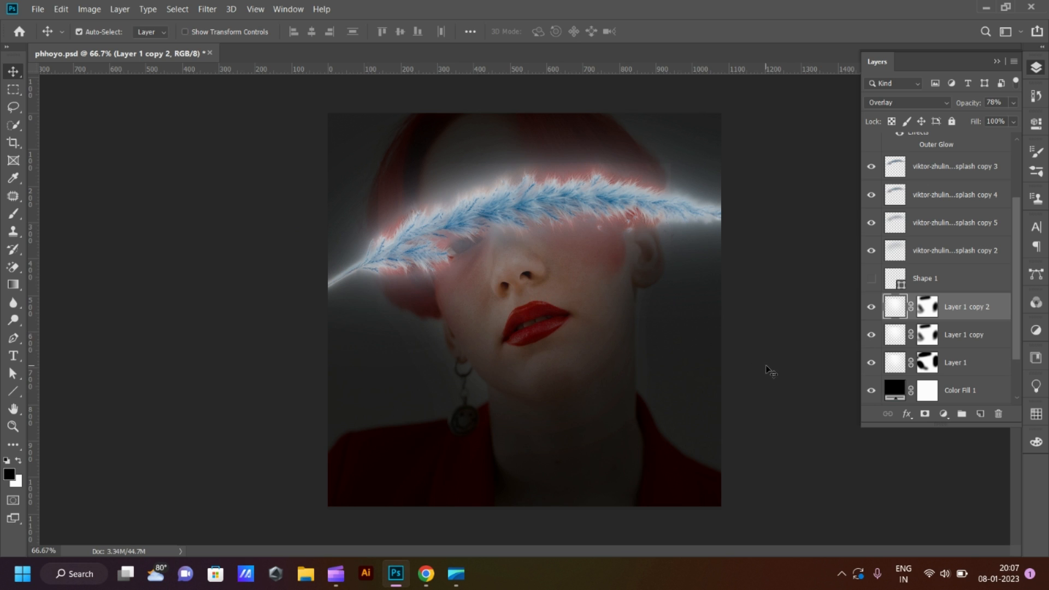
{"action": "left_click_drag", "start_coordinate": [968, 103], "coordinate": [940, 102]}
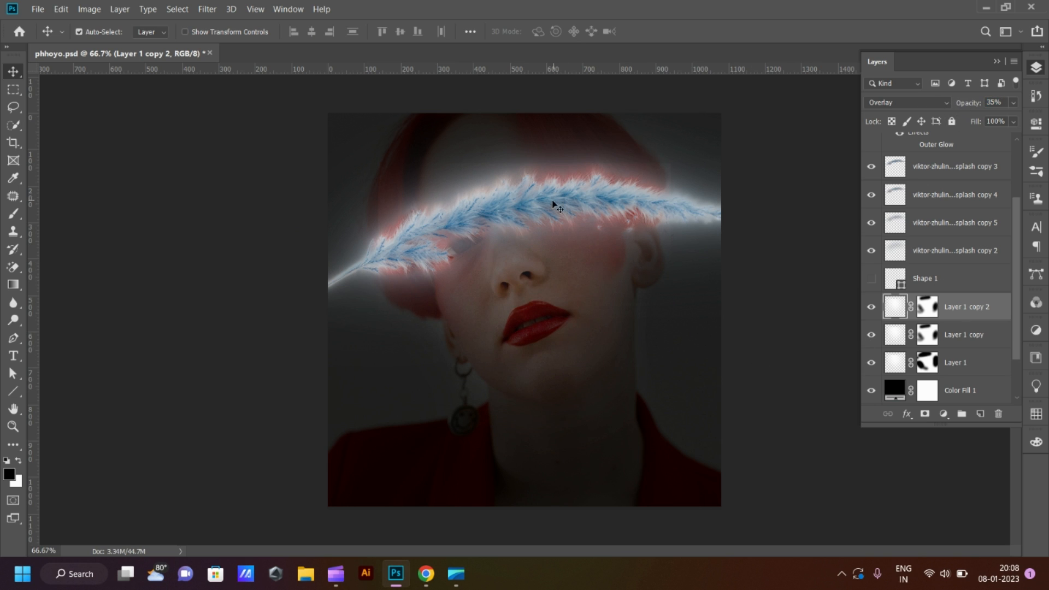
{"action": "left_click", "coordinate": [929, 307]}
{"action": "key", "text": "b"}
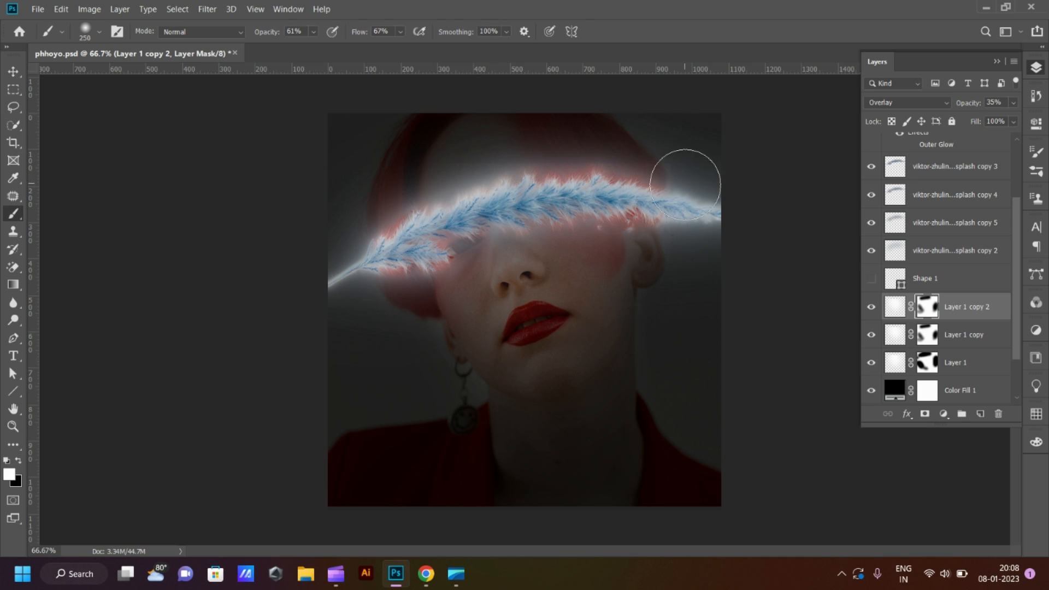
{"action": "left_click", "coordinate": [897, 311]}
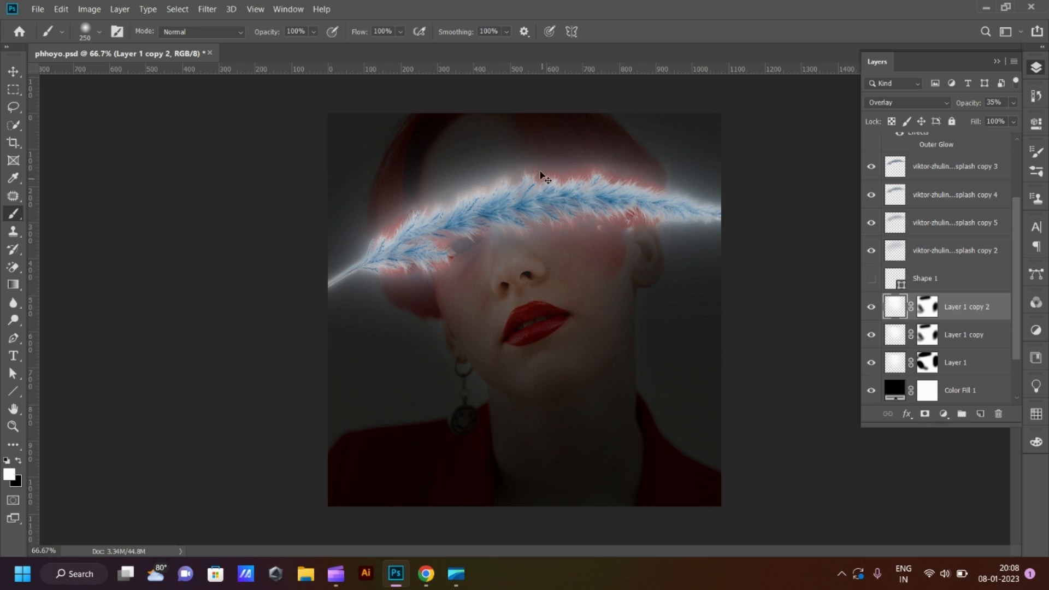
{"action": "key", "text": "z"}
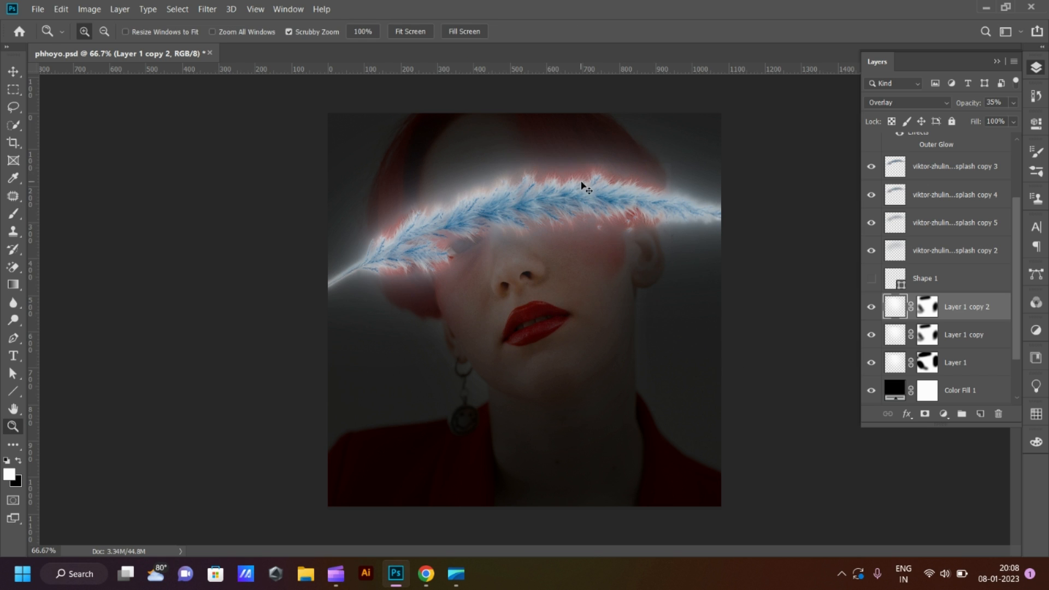
Duplicate the 35% glow layer and shift the new copy slightly over the face
{"action": "key", "text": "v"}
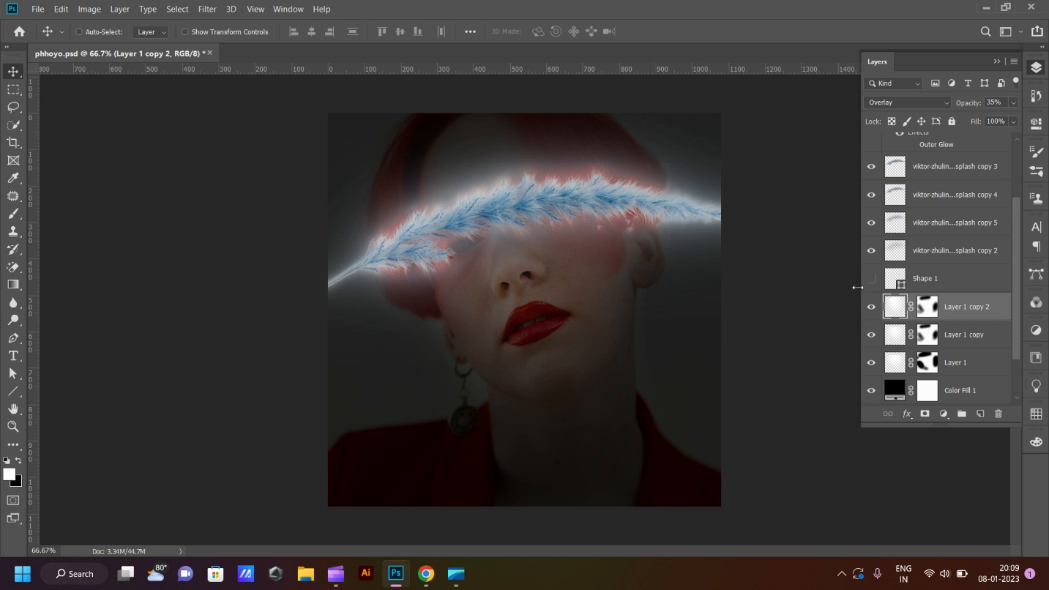
{"action": "key", "text": "ctrl+j"}
{"action": "left_click_drag", "start_coordinate": [505, 199], "coordinate": [535, 204]}
Switch Color Fill 1, Layer 1 copy 2 and Layer 1 copy off and on to compare what each adds
{"action": "scroll", "coordinate": [929, 328], "scroll_direction": "down", "scroll_amount": 2}
{"action": "left_click", "coordinate": [872, 363]}
{"action": "left_click", "coordinate": [873, 364]}
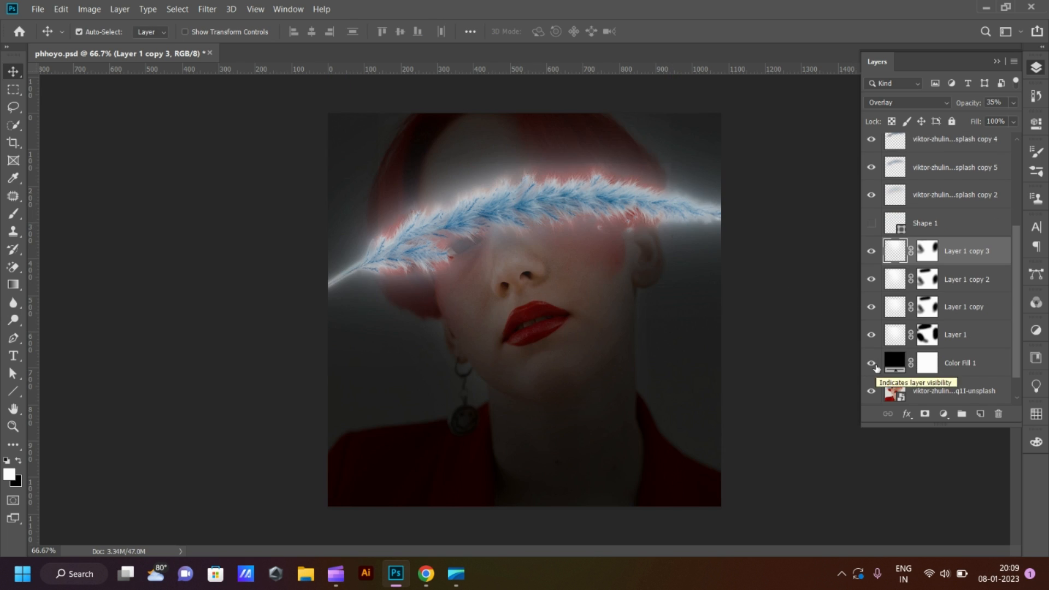
{"action": "left_click", "coordinate": [872, 279]}
{"action": "left_click", "coordinate": [872, 280]}
{"action": "left_click", "coordinate": [871, 307]}
{"action": "left_click", "coordinate": [872, 307]}
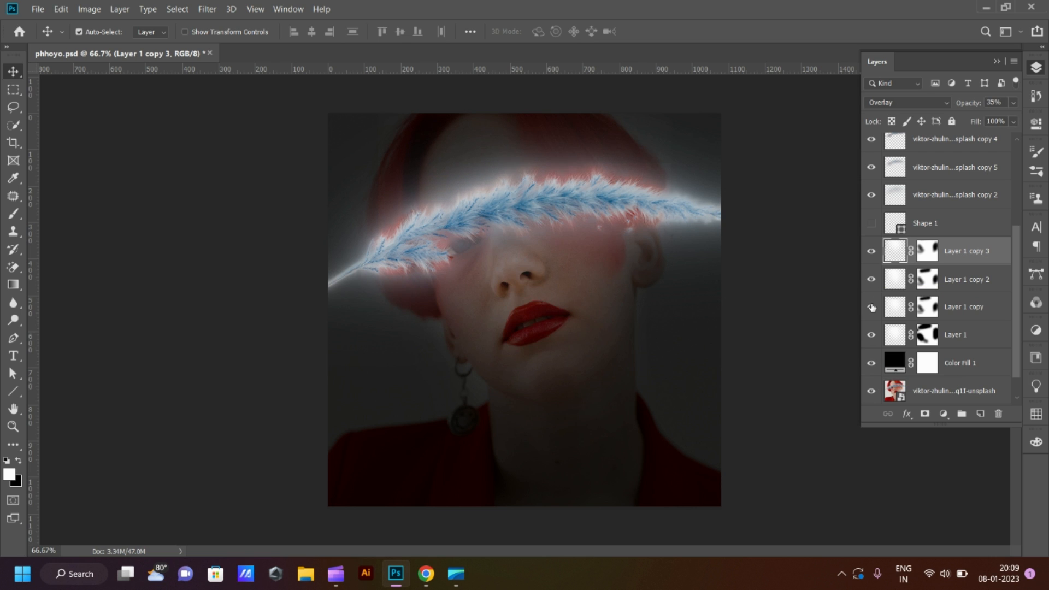
Paint black on the masks of Layer 1 copy and Layer 1 around the glow's upper edge
{"action": "left_click", "coordinate": [927, 307]}
{"action": "key", "text": "b"}
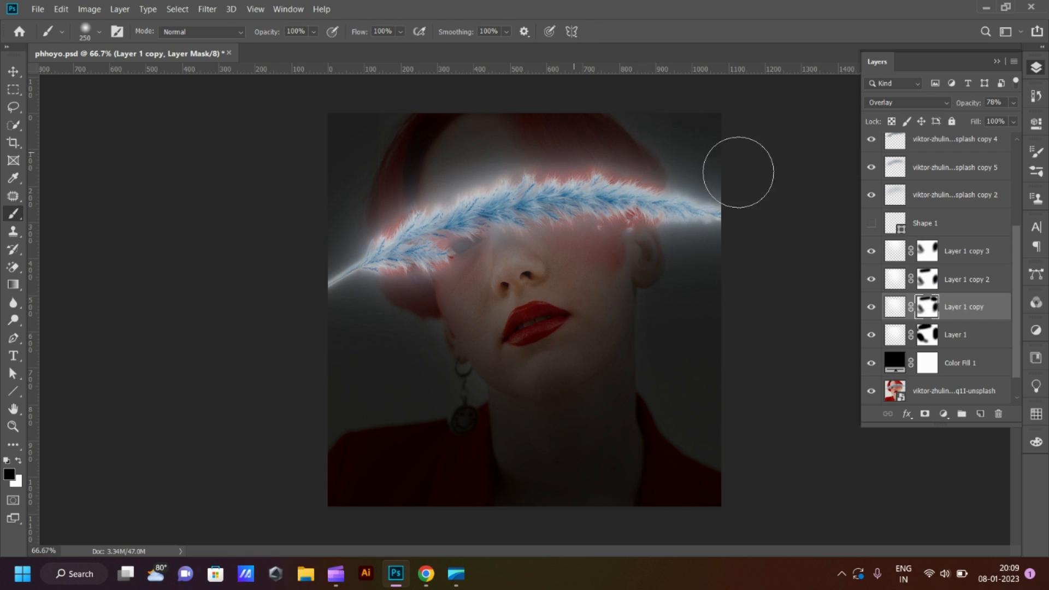
{"action": "left_click", "coordinate": [928, 335]}
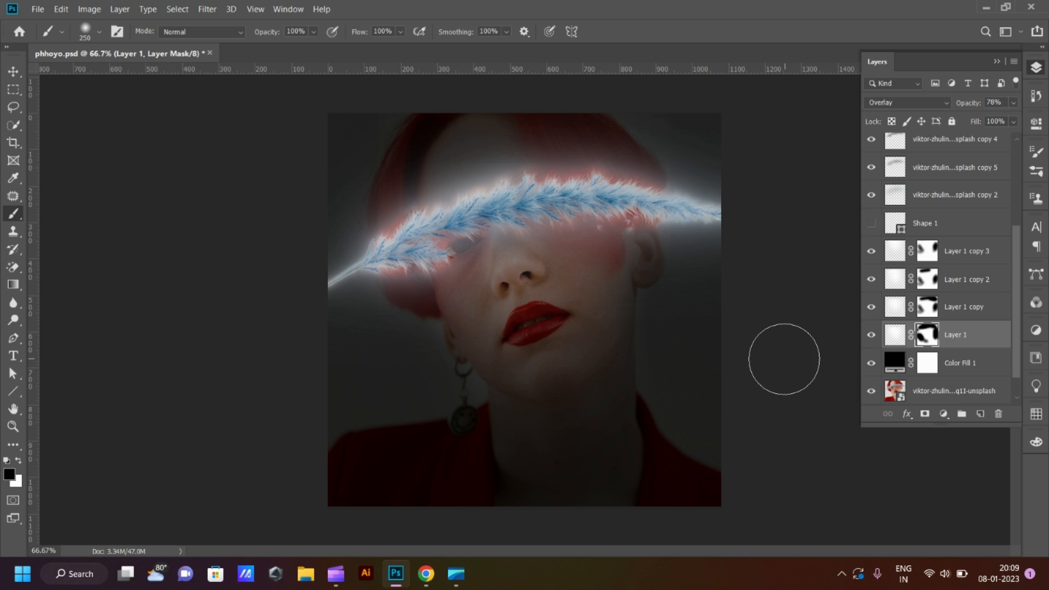
Duplicate Layer 1 with its mask to brighten the face glow
{"action": "key", "text": "v"}
{"action": "left_click", "coordinate": [895, 334]}
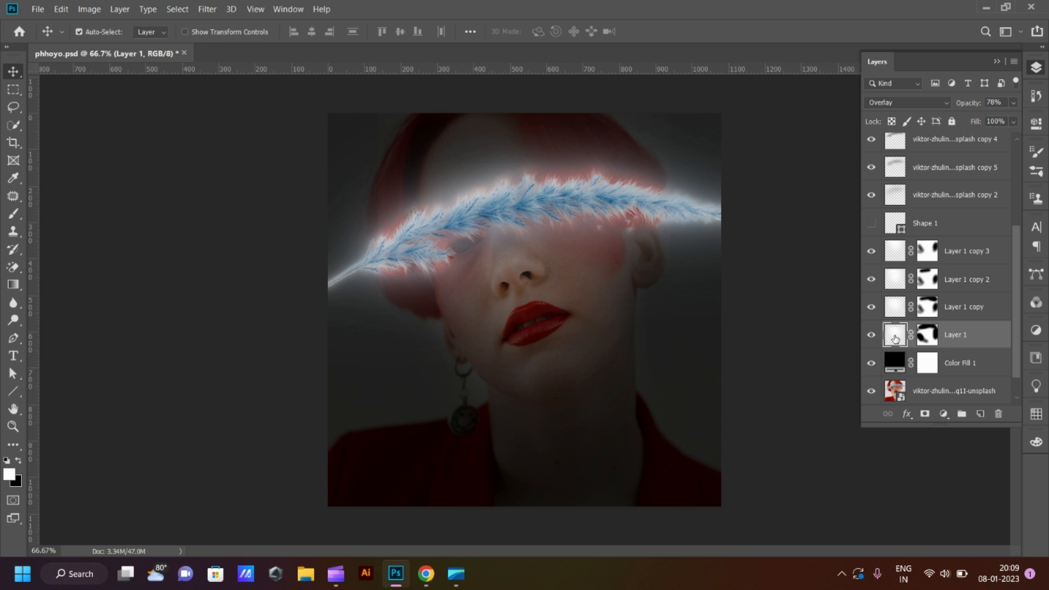
{"action": "key", "text": "ctrl+j"}
Paint black on Layer 1's mask across the lower face, using the brush at 40% opacity and 32% flow
{"action": "key", "text": "b"}
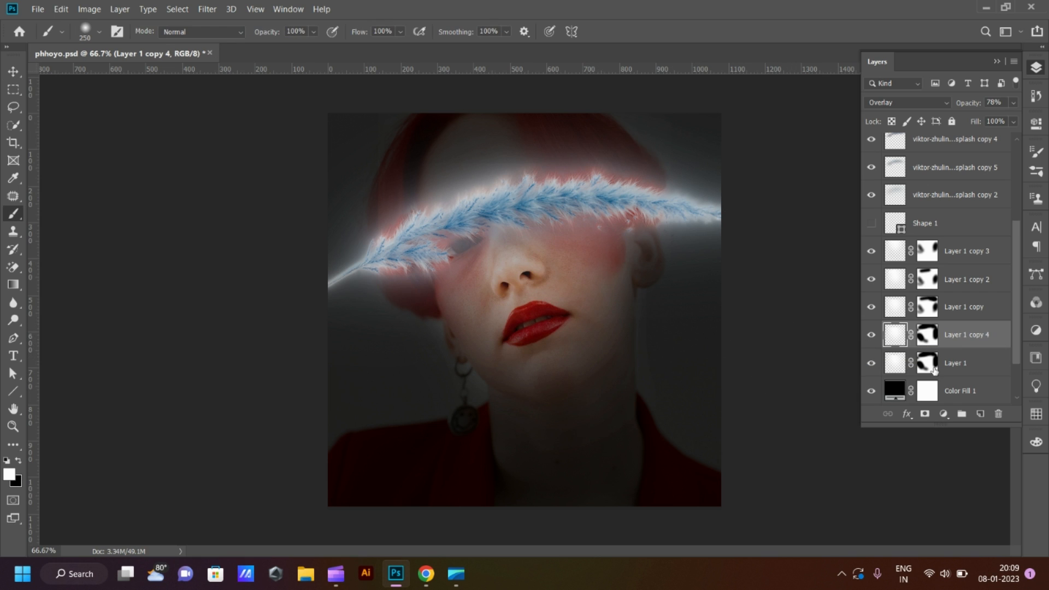
{"action": "key", "text": "x"}
{"action": "left_click_drag", "start_coordinate": [480, 344], "coordinate": [656, 295]}
{"action": "left_click", "coordinate": [930, 367]}
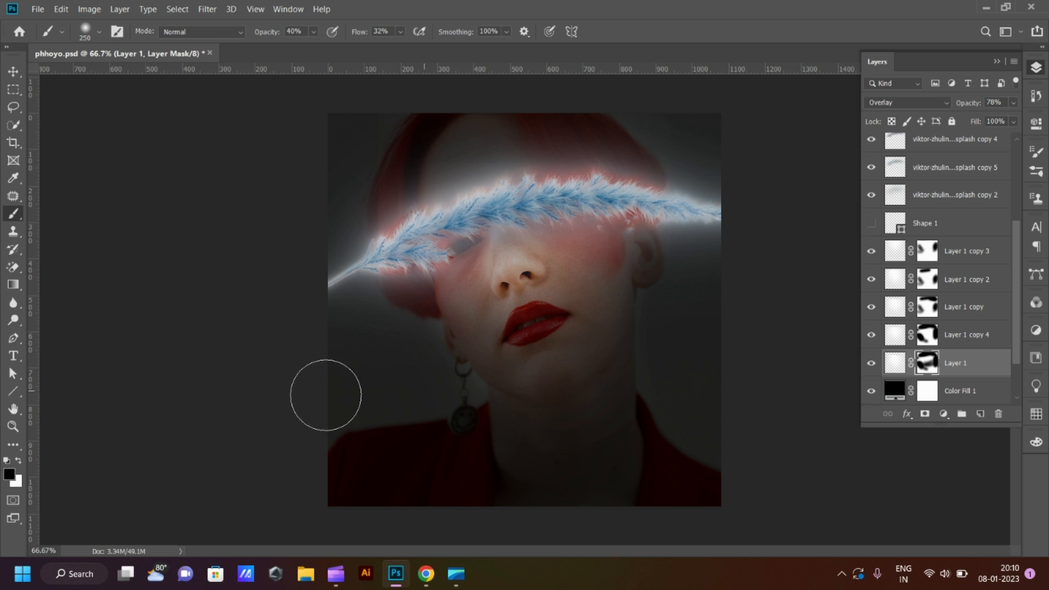
{"action": "key", "text": "v"}
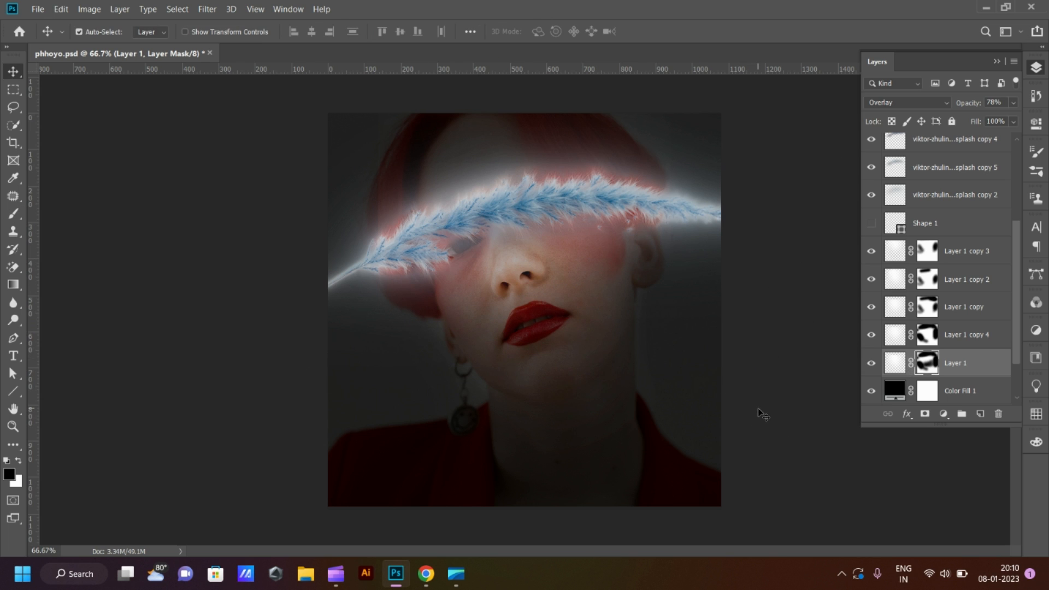
Show the original portrait layer at the top of the stack for comparison, and hide it again
{"action": "scroll", "coordinate": [940, 262], "scroll_direction": "up", "scroll_amount": 3}
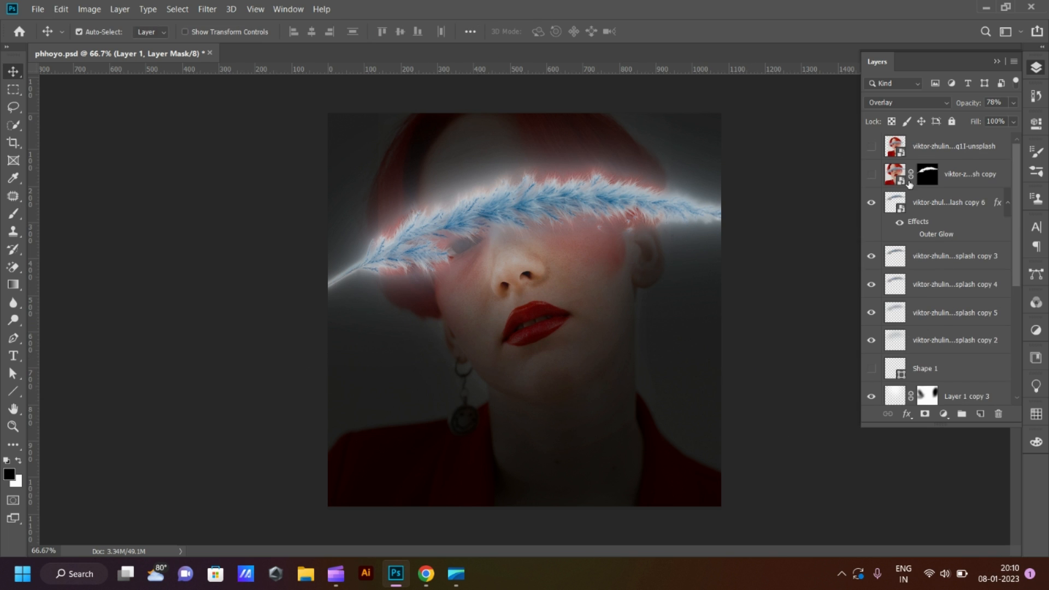
{"action": "left_click", "coordinate": [871, 146]}
{"action": "left_click_drag", "start_coordinate": [585, 375], "coordinate": [616, 380]}
{"action": "left_click", "coordinate": [871, 147]}
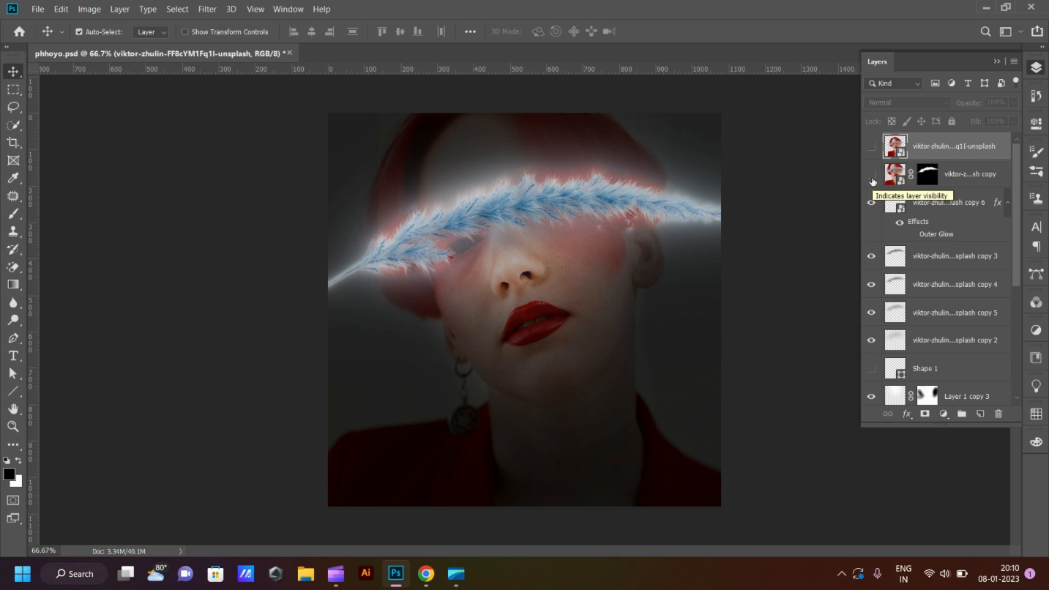
Undo the last stroke on Layer 1's mask and paint white across the lower face to restore its glow
{"action": "scroll", "coordinate": [929, 263], "scroll_direction": "down", "scroll_amount": 4}
{"action": "left_click", "coordinate": [928, 312]}
{"action": "key", "text": "b"}
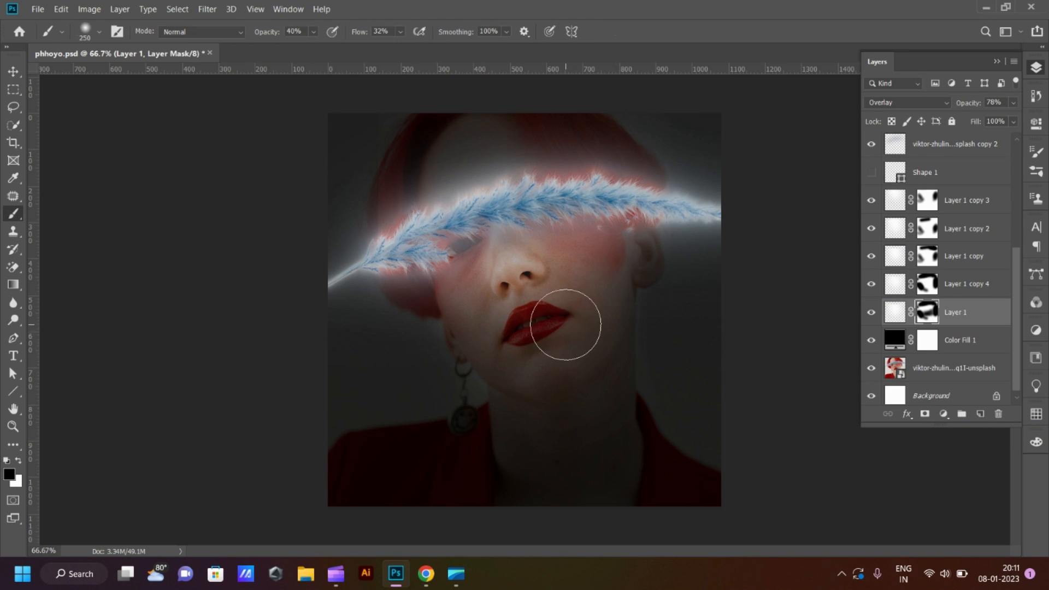
{"action": "key", "text": "ctrl+z"}
{"action": "key", "text": "x"}
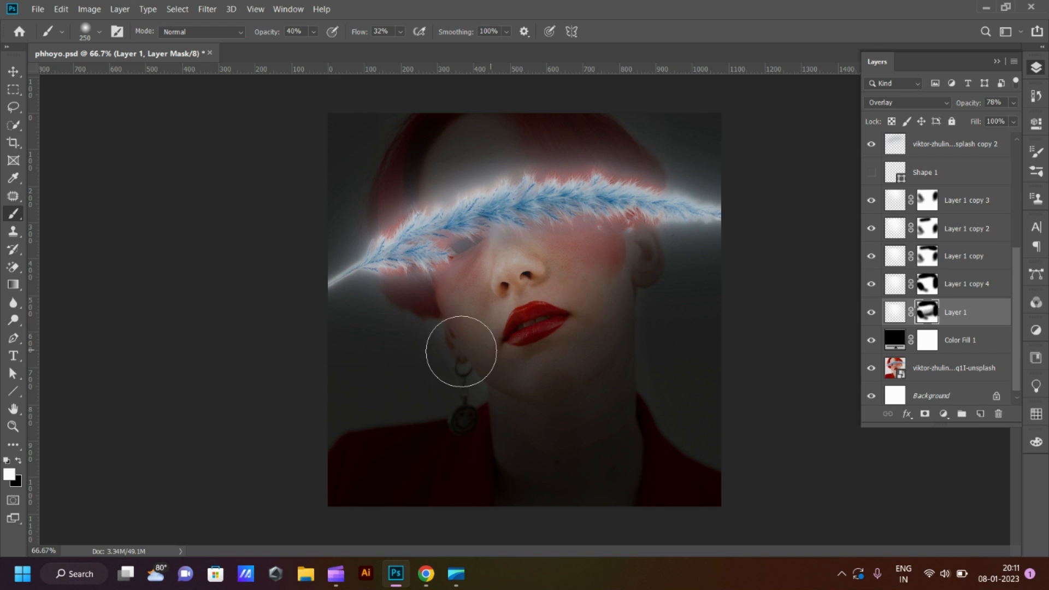
{"action": "mouse_move", "coordinate": [461, 352]}
{"action": "left_mouse_down"}
{"action": "mouse_move", "coordinate": [486, 306]}
{"action": "mouse_move", "coordinate": [536, 324]}
{"action": "mouse_move", "coordinate": [477, 307]}
{"action": "mouse_move", "coordinate": [634, 324]}
{"action": "left_mouse_up"}
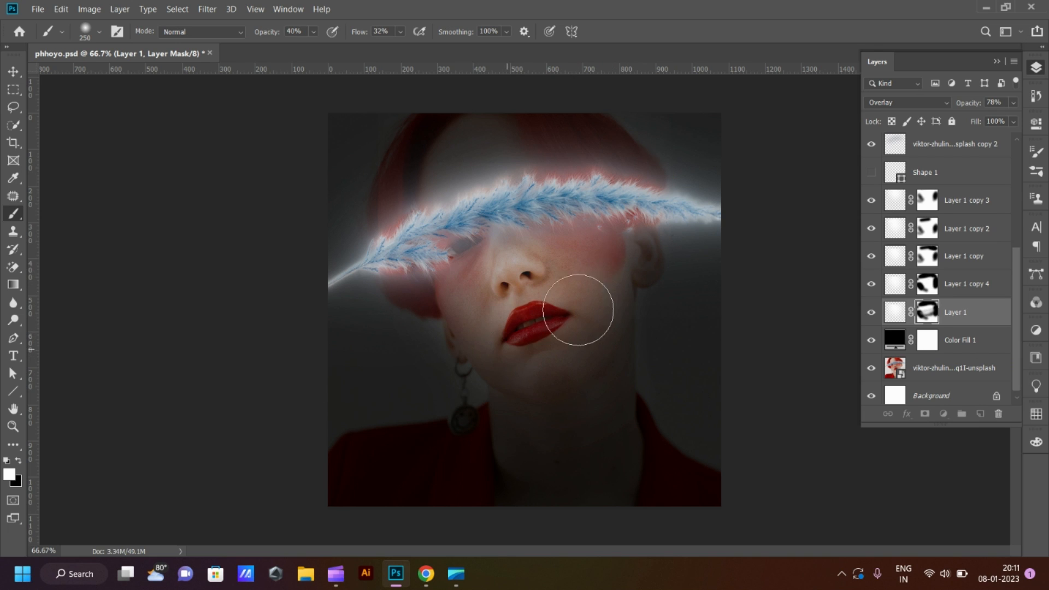
Paint black on Layer 1 copy 4's mask around the edges of the face, raising the brush to 49% opacity and 43% flow
{"action": "left_click", "coordinate": [927, 285]}
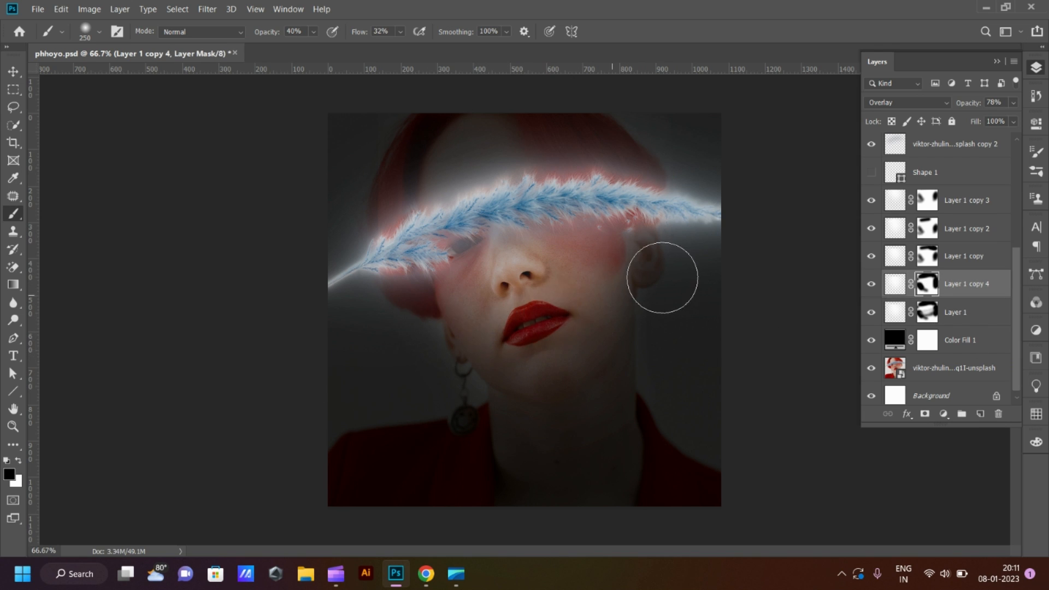
{"action": "key", "text": "x"}
{"action": "key", "text": "Return"}
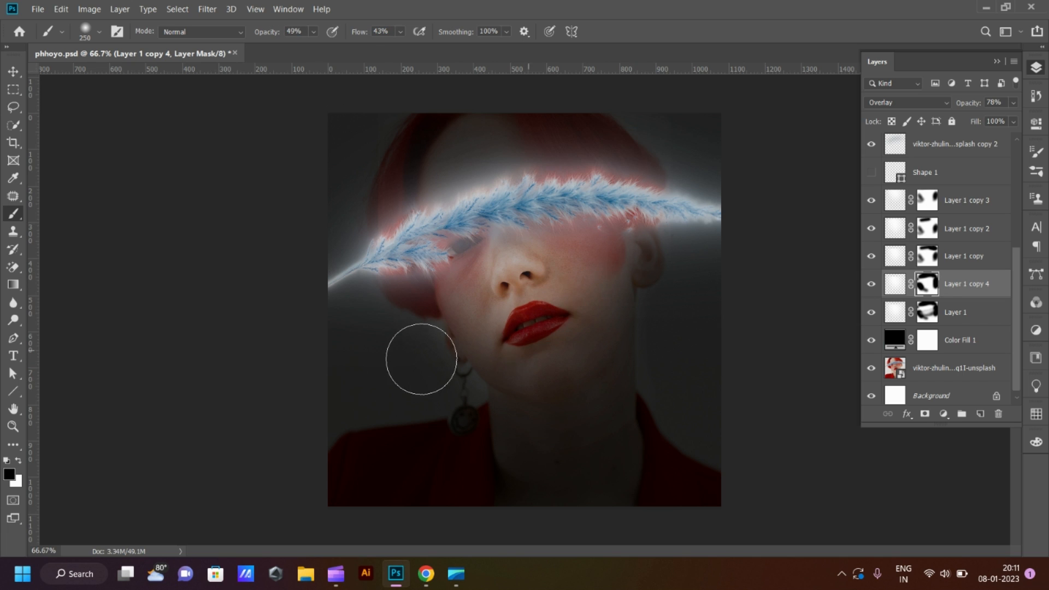
{"action": "key", "text": "x"}
Go through the stacked glow layers and switch Color Fill 1 and Layer 1 off and on to compare the face lighting
{"action": "key", "text": "alt+bracketright"}
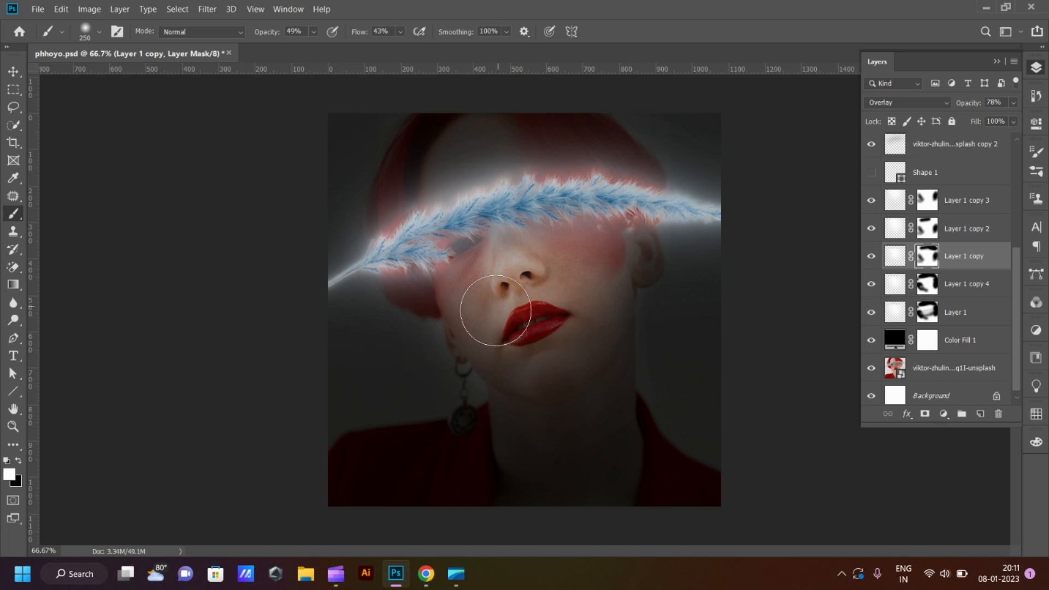
{"action": "key", "text": "alt+bracketright"}
{"action": "key", "text": "alt+bracketleft"}
{"action": "key", "text": "alt+bracketleft"}
{"action": "key", "text": "alt+bracketleft"}
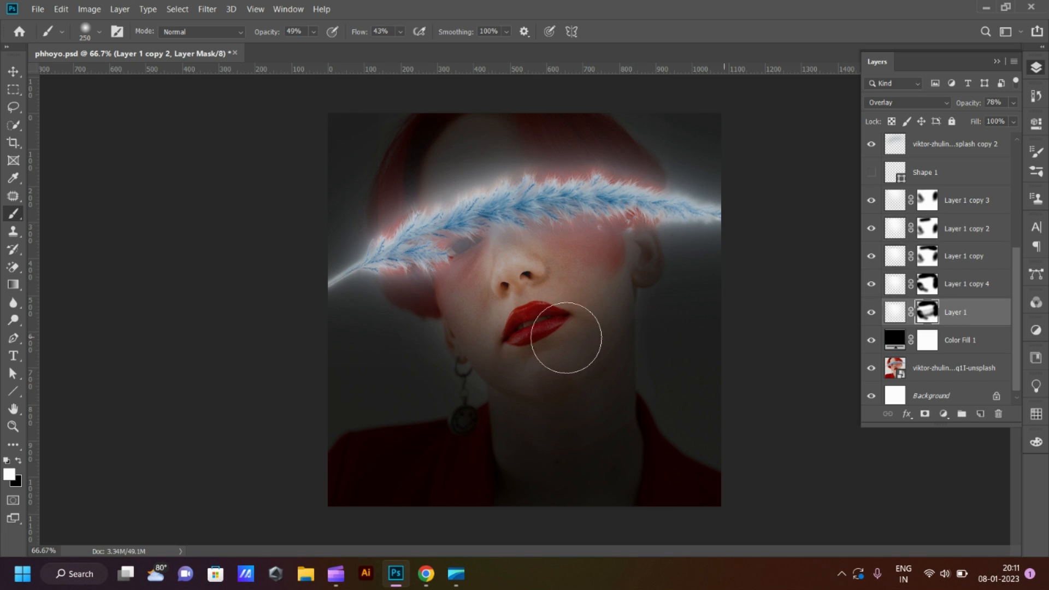
{"action": "left_click", "coordinate": [872, 340]}
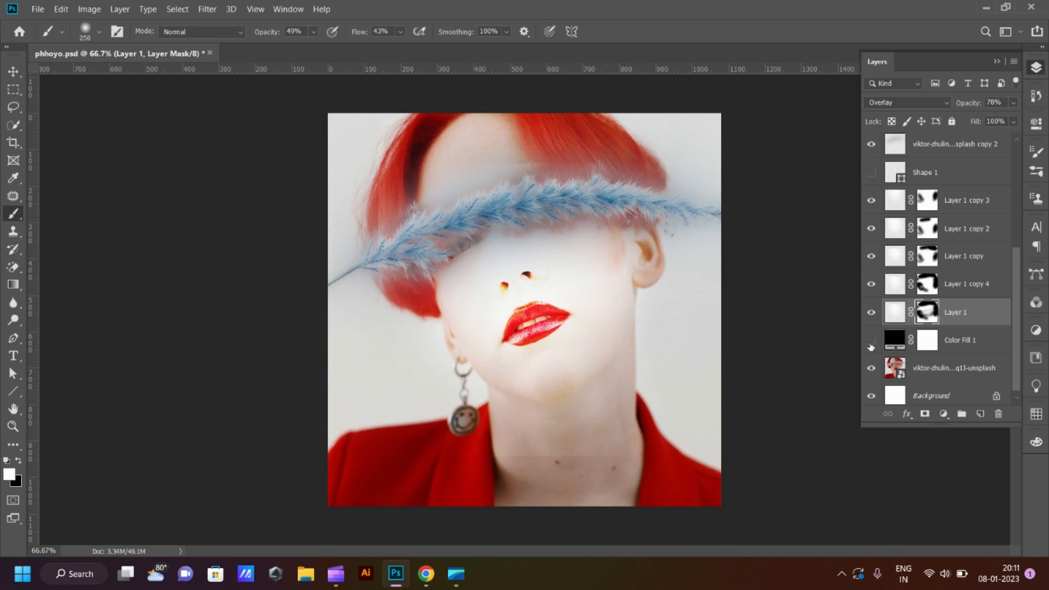
{"action": "left_click", "coordinate": [872, 340]}
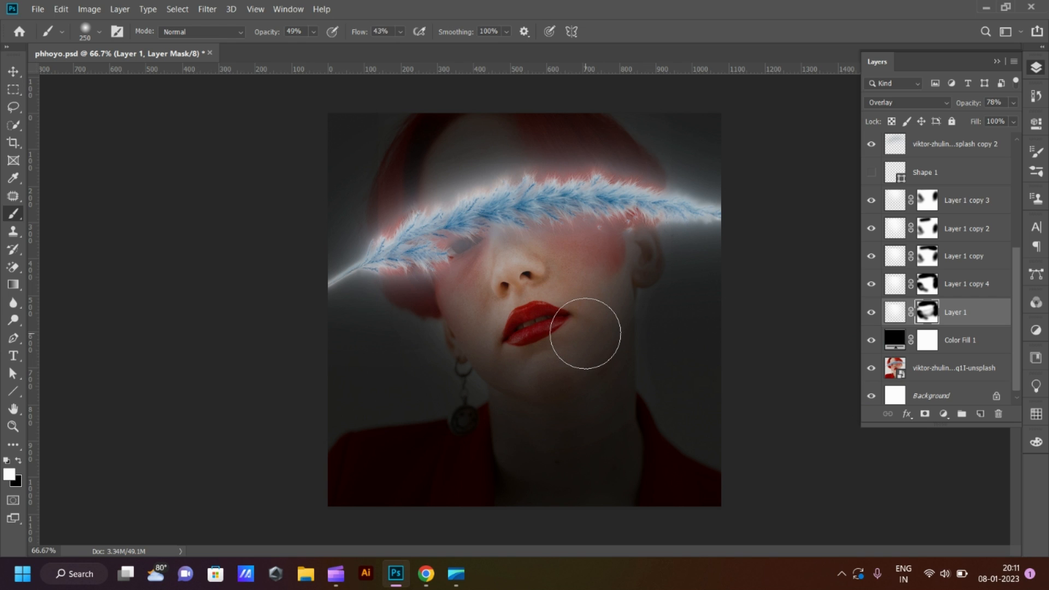
{"action": "left_click", "coordinate": [871, 312]}
{"action": "left_click", "coordinate": [871, 312]}
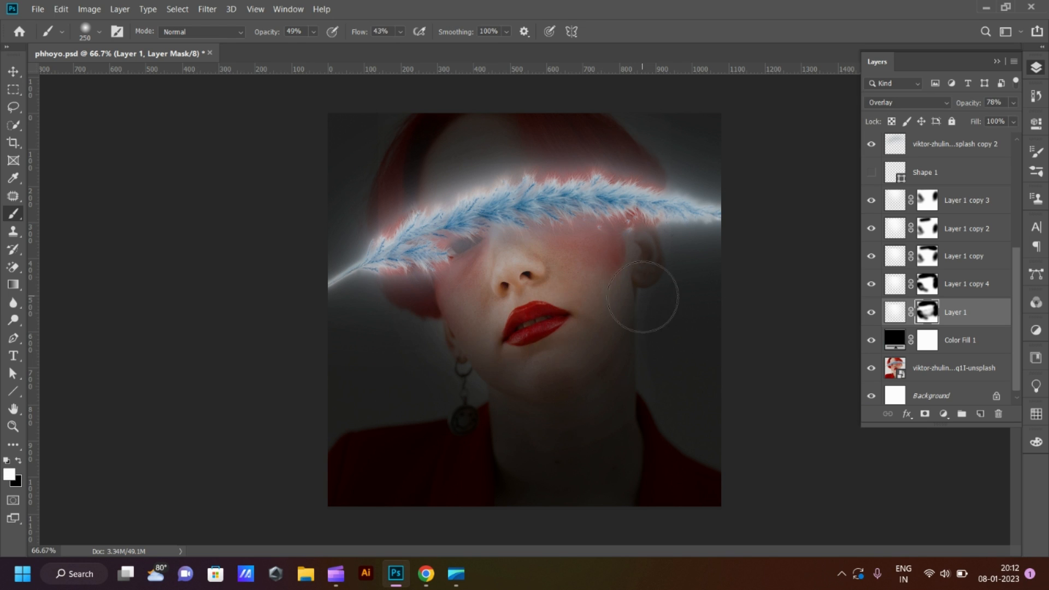
{"action": "key", "text": "alt+bracketright"}
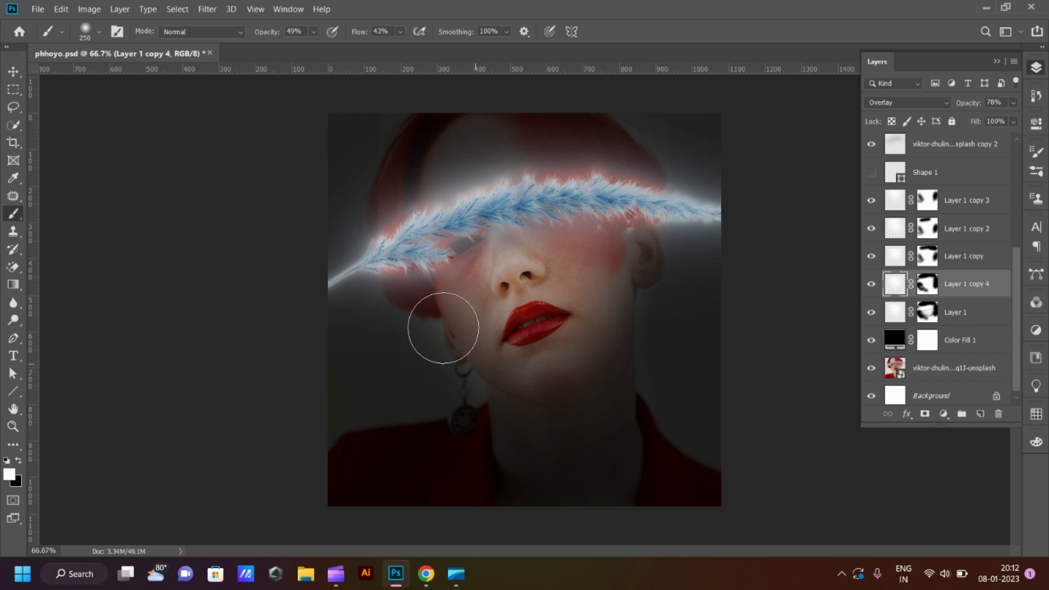
{"action": "key", "text": "alt+bracketright"}
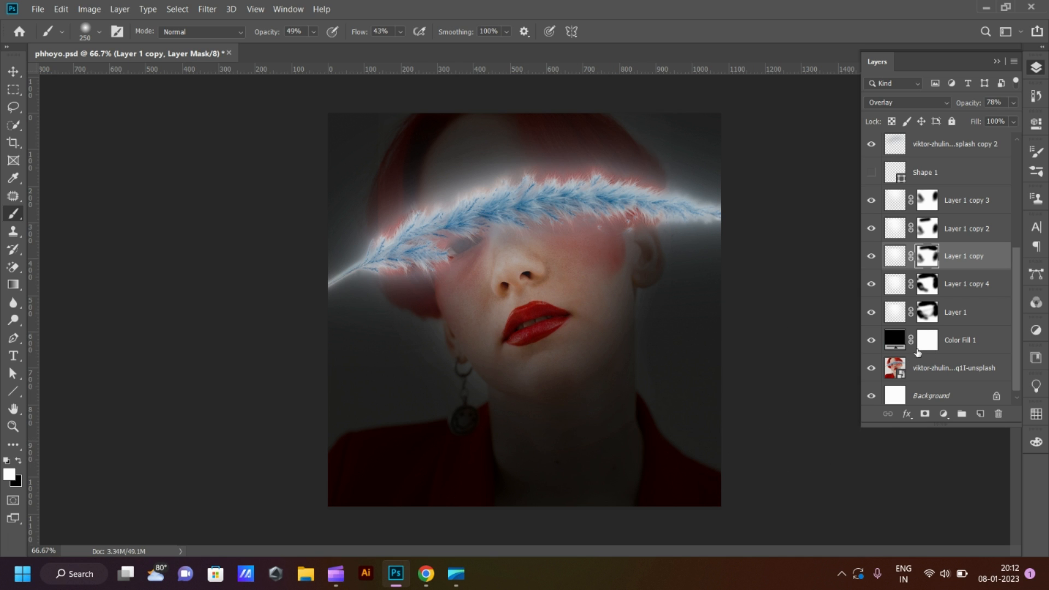
Show the original portrait layer on top and try to move it off to the side of the composite
{"action": "scroll", "coordinate": [899, 273], "scroll_direction": "up", "scroll_amount": 5}
{"action": "left_click", "coordinate": [872, 147]}
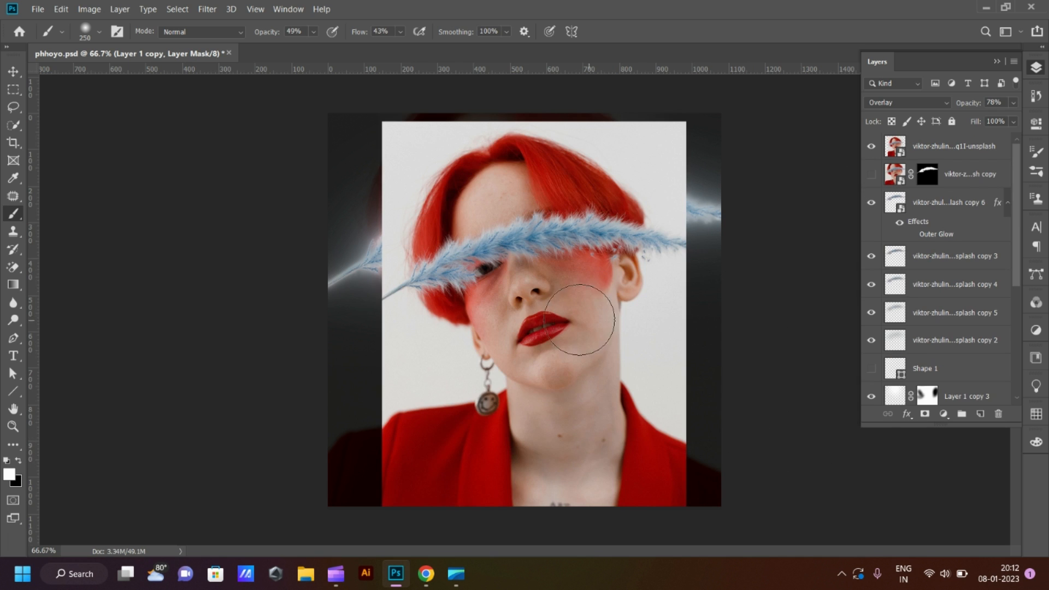
{"action": "key", "text": "v"}
{"action": "mouse_move", "coordinate": [579, 320]}
{"action": "left_mouse_down"}
{"action": "mouse_move", "coordinate": [312, 319]}
{"action": "mouse_move", "coordinate": [260, 335]}
{"action": "mouse_move", "coordinate": [295, 314]}
{"action": "left_mouse_up"}
{"action": "key", "text": "ctrl+z"}
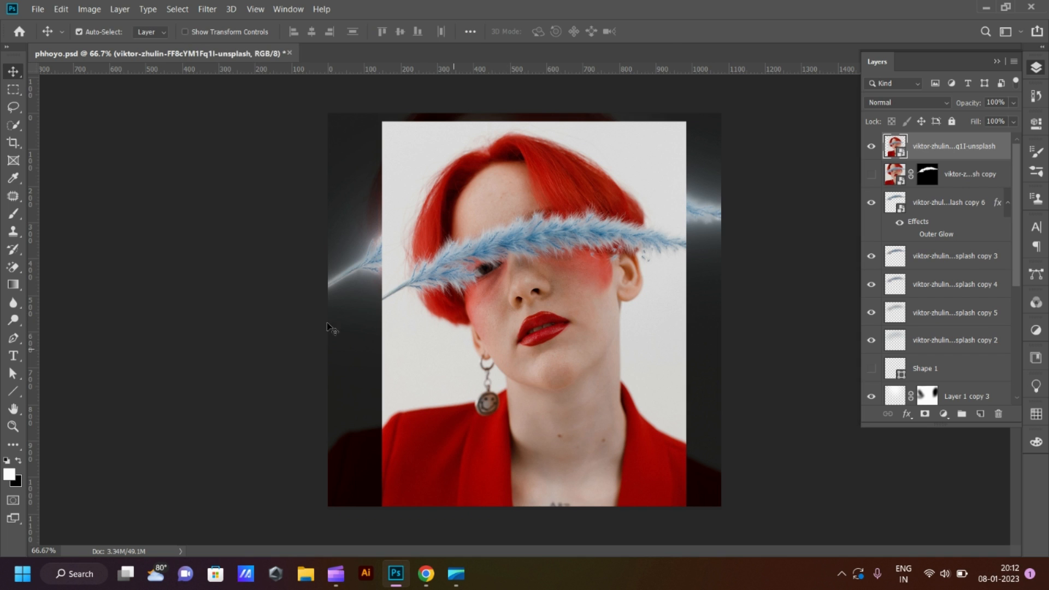
{"action": "key", "text": "c"}
{"action": "key", "text": "Return"}
{"action": "key", "text": "ctrl+alt+c"}
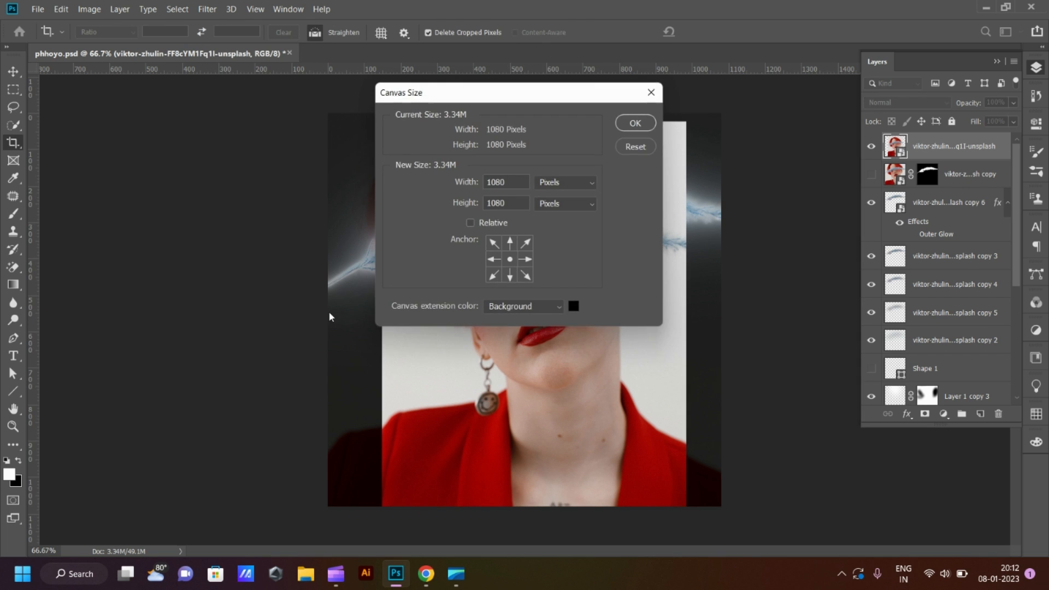
{"action": "key", "text": "Escape"}
{"action": "key", "text": "ctrl+alt+i"}
{"action": "key", "text": "Escape"}
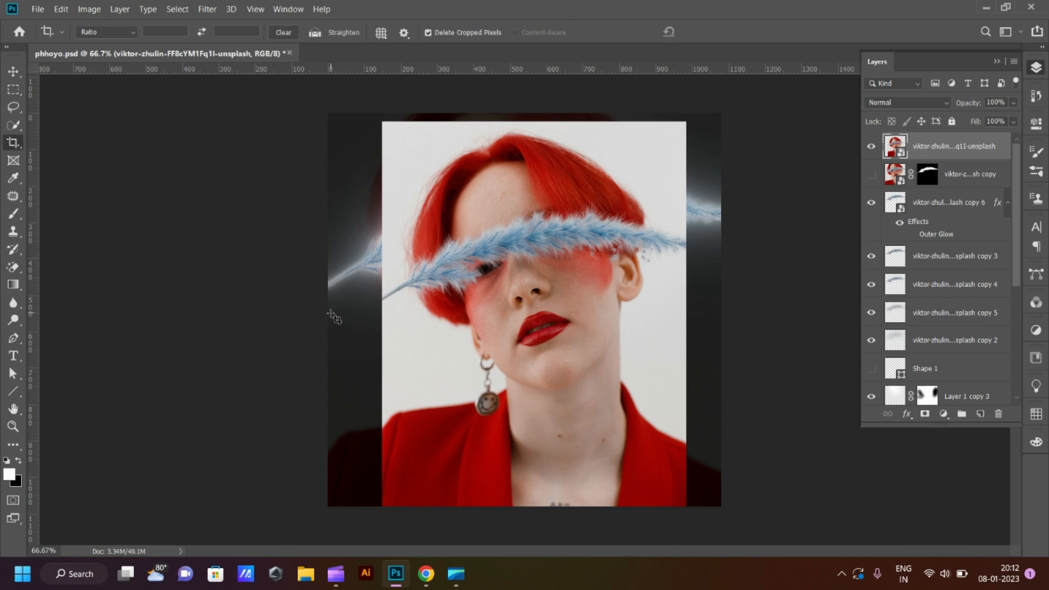
{"action": "key", "text": "v"}
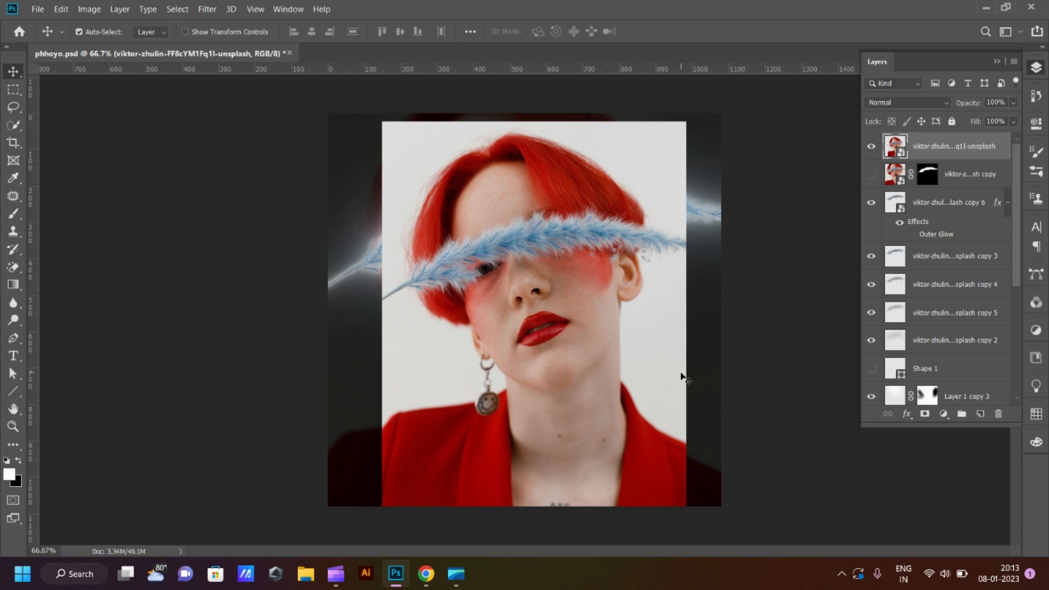
{"action": "key", "text": "ctrl+alt+i"}
{"action": "key", "text": "Escape"}
{"action": "key", "text": "ctrl"}
Widen the canvas to 1920 pixels, leaving the height at 1080 pixels and the anchor in the centre
{"action": "key", "text": "ctrl+alt+c"}
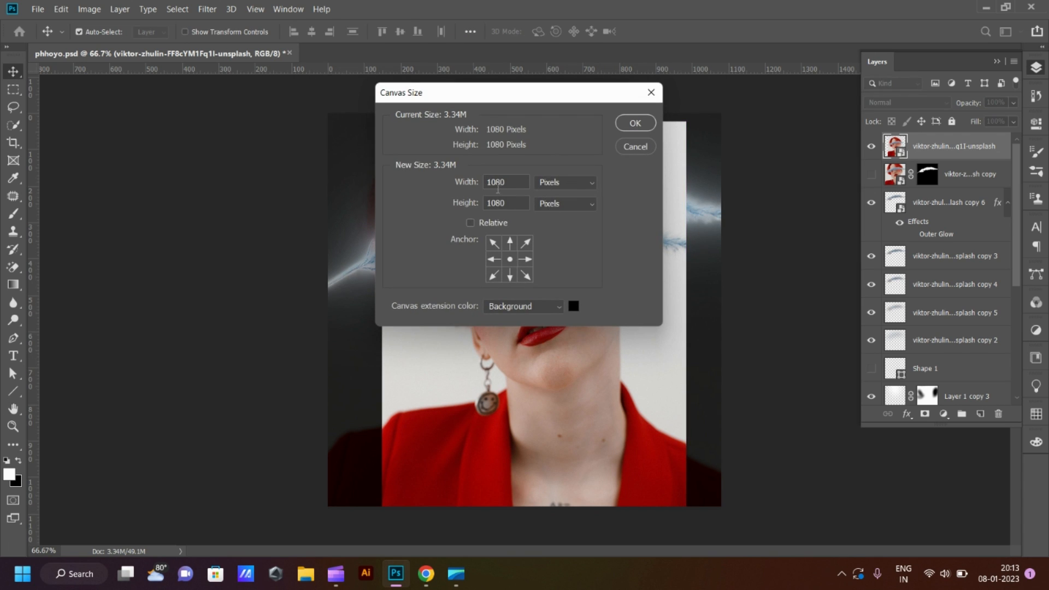
{"action": "type", "text": "1"}
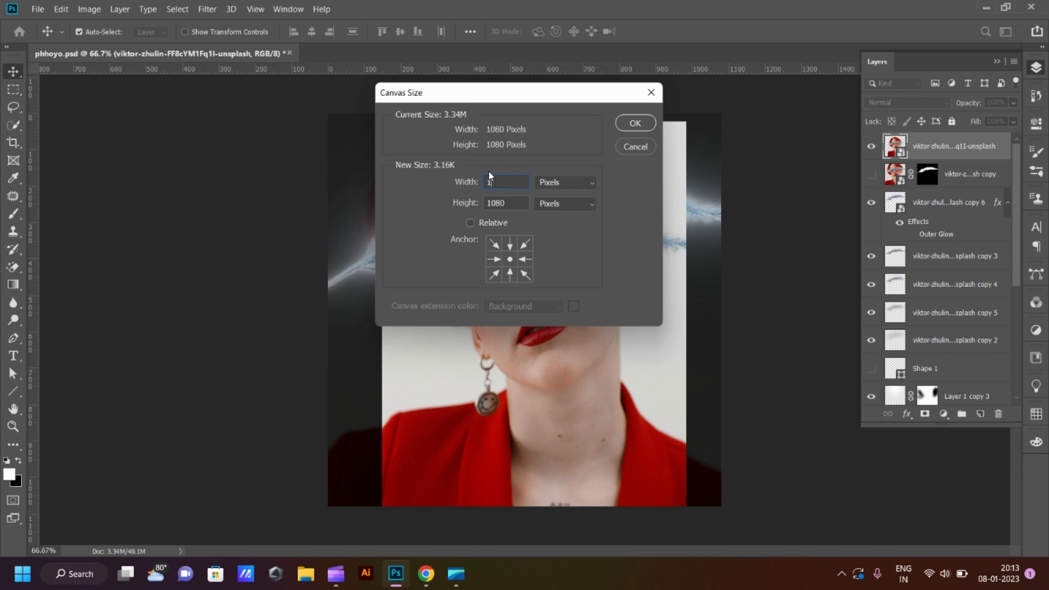
{"action": "type", "text": "1920"}
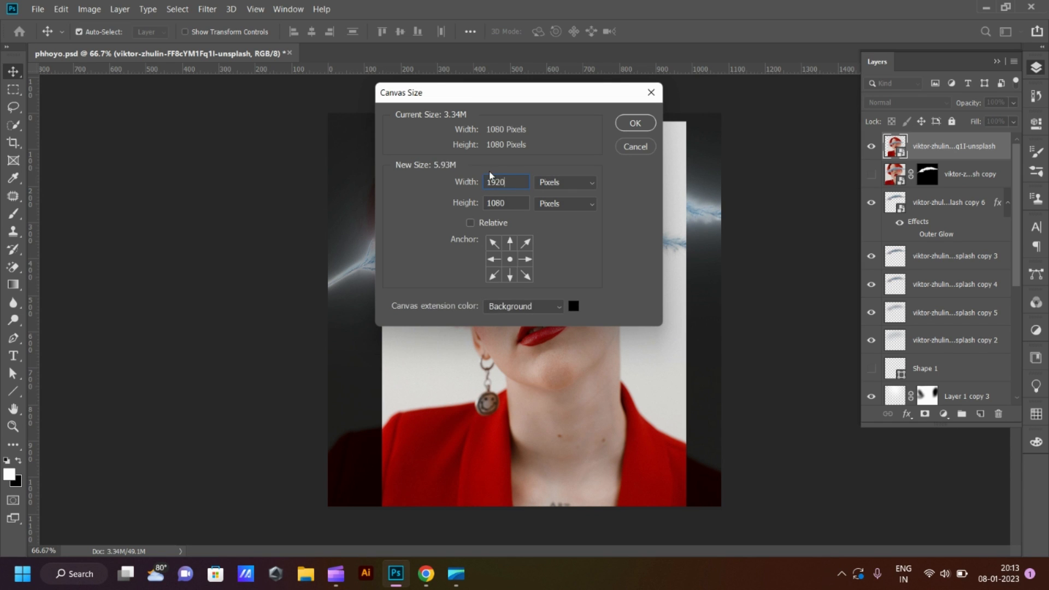
{"action": "left_click", "coordinate": [636, 123]}
Select all the layers together and move the whole composite flush against the right edge of the widened canvas
{"action": "left_click_drag", "start_coordinate": [759, 514], "coordinate": [307, 116]}
{"action": "scroll", "coordinate": [956, 342], "scroll_direction": "down", "scroll_amount": 3}
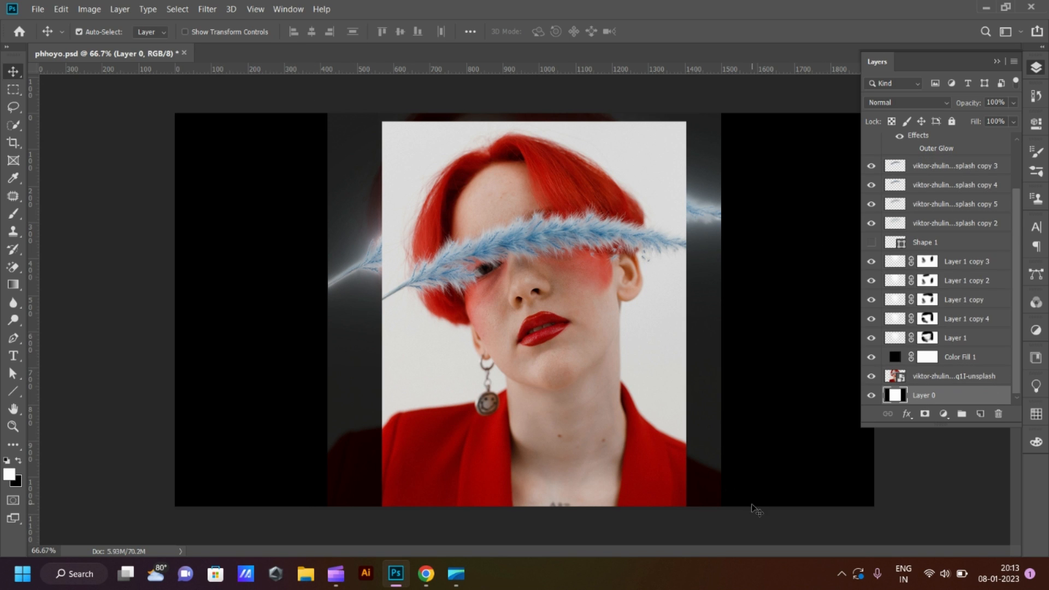
{"action": "left_click_drag", "start_coordinate": [520, 197], "coordinate": [674, 197]}
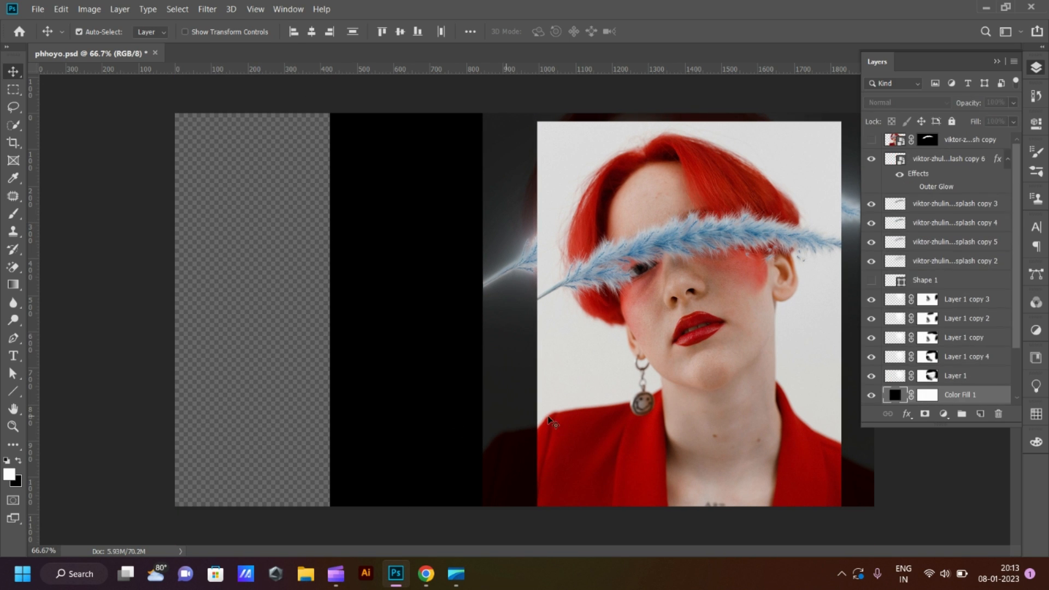
Move the original portrait to the left half of the canvas and enlarge it to fill the space beside the glowing composite
{"action": "left_click_drag", "start_coordinate": [805, 437], "coordinate": [445, 429]}
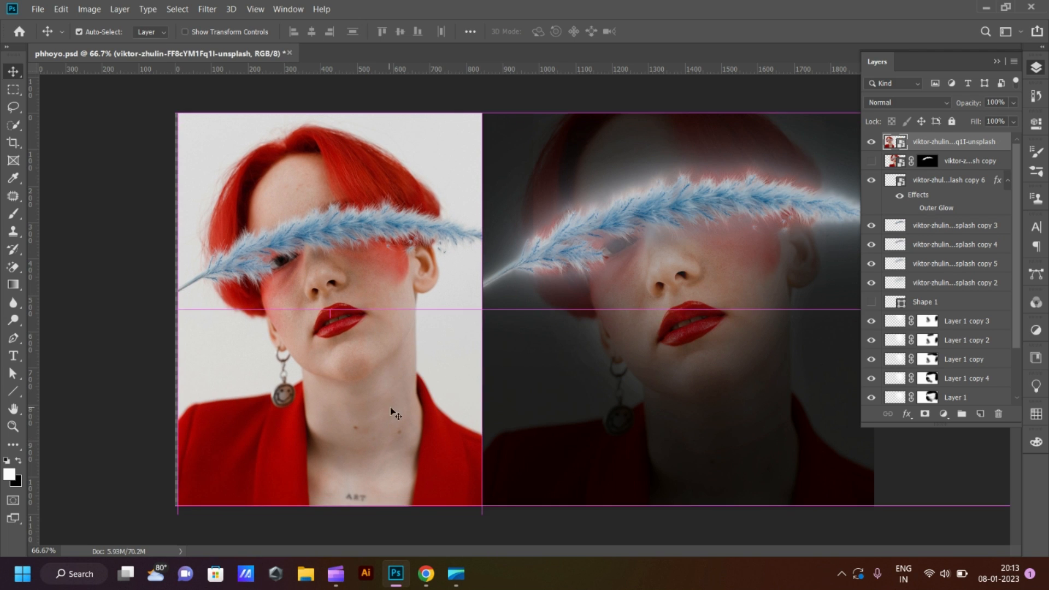
{"action": "key", "text": "ctrl+t"}
{"action": "left_click_drag", "start_coordinate": [483, 112], "coordinate": [491, 113]}
{"action": "key", "text": "Return"}
{"action": "left_click", "coordinate": [998, 61]}
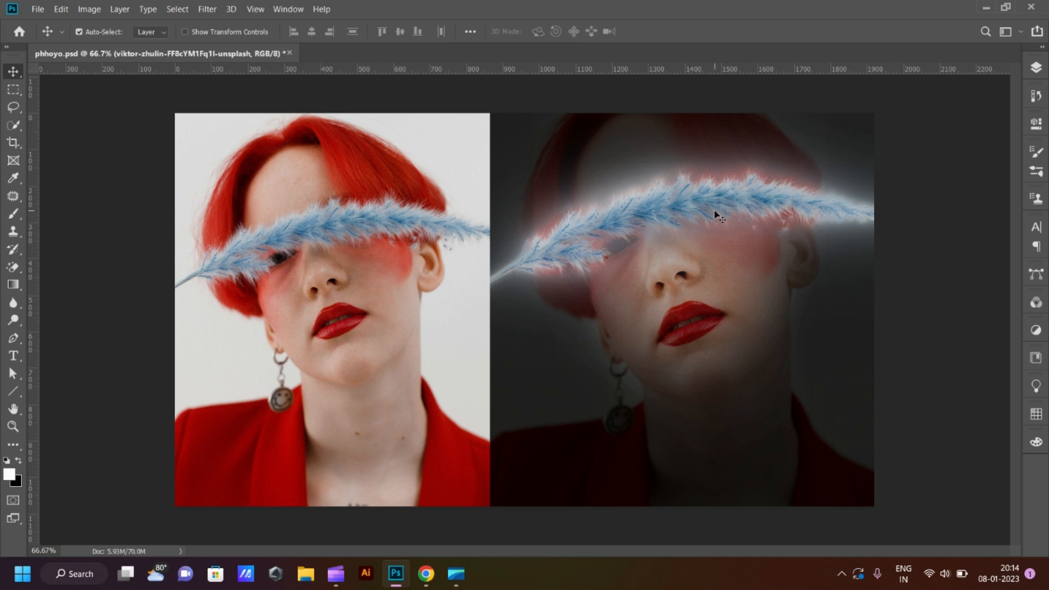
Duplicate the feather layer that carries the Outer Glow (copy 6) and hide the layer it was copied from
{"action": "key", "text": "ctrl+j"}
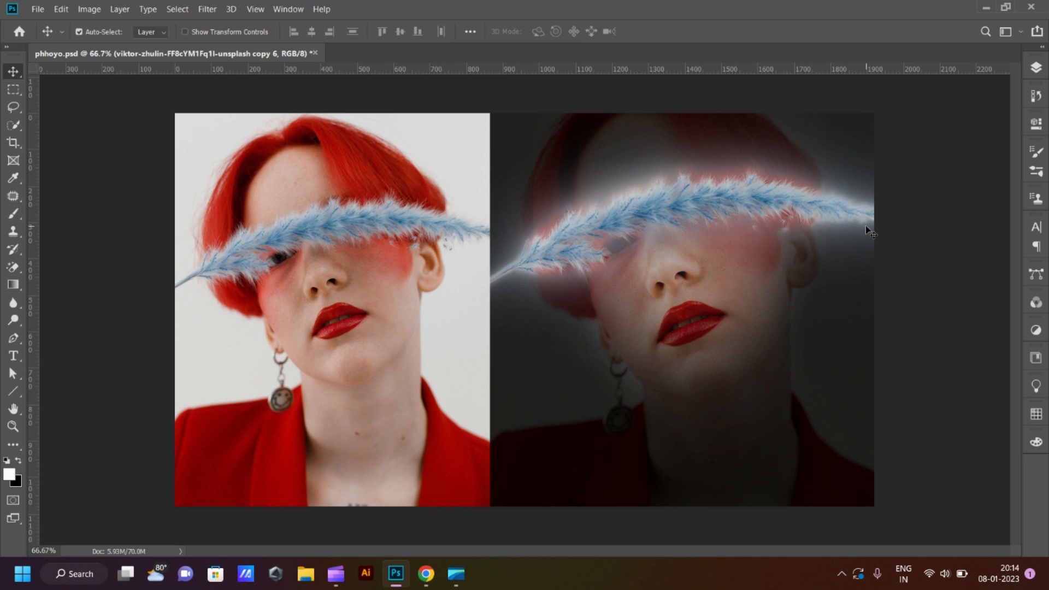
{"action": "left_click", "coordinate": [1037, 67]}
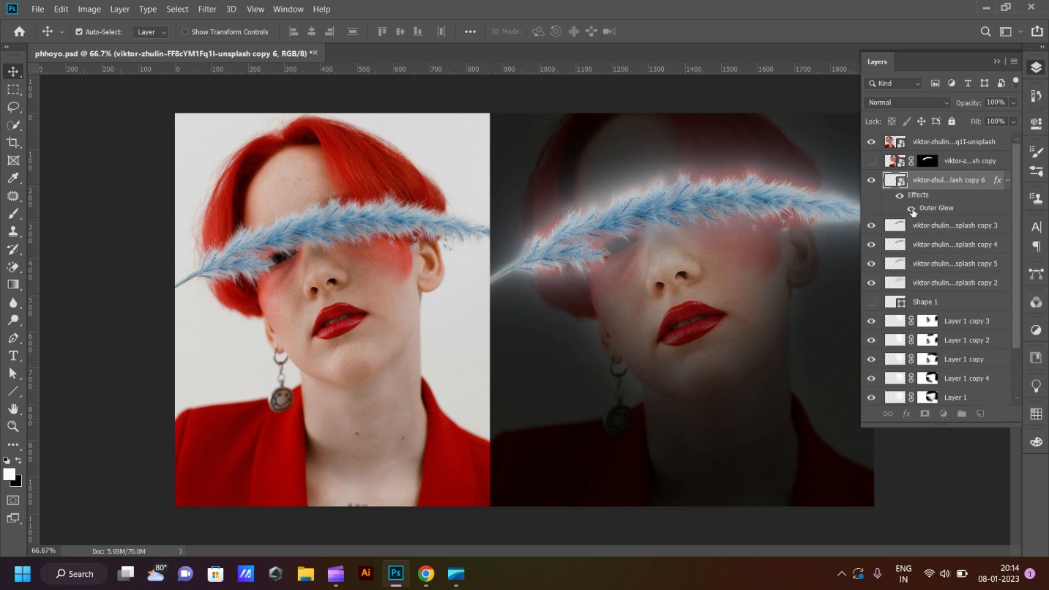
{"action": "key", "text": "ctrl+j"}
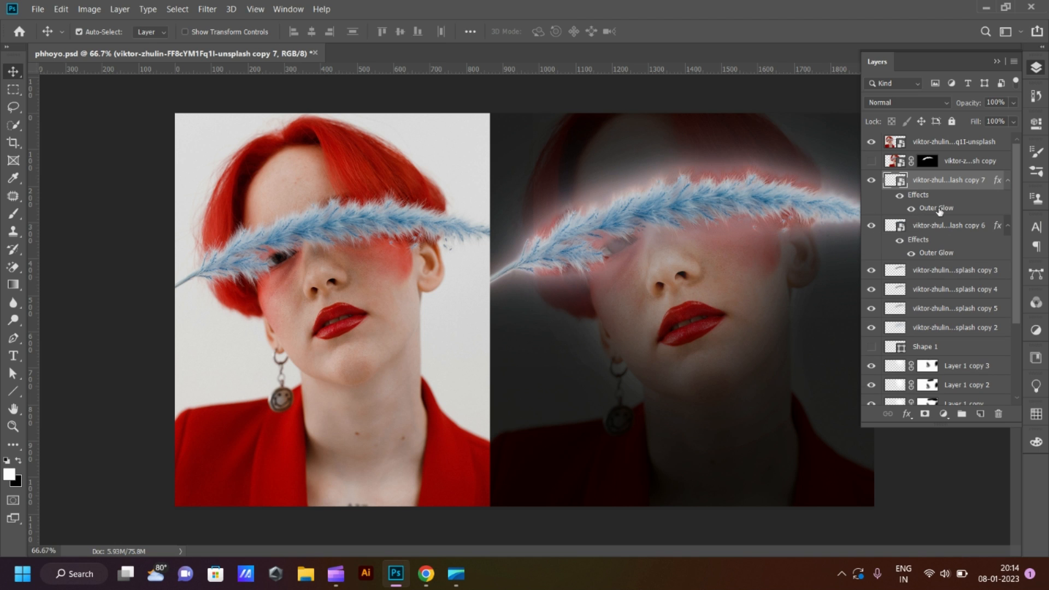
{"action": "left_click", "coordinate": [871, 227]}
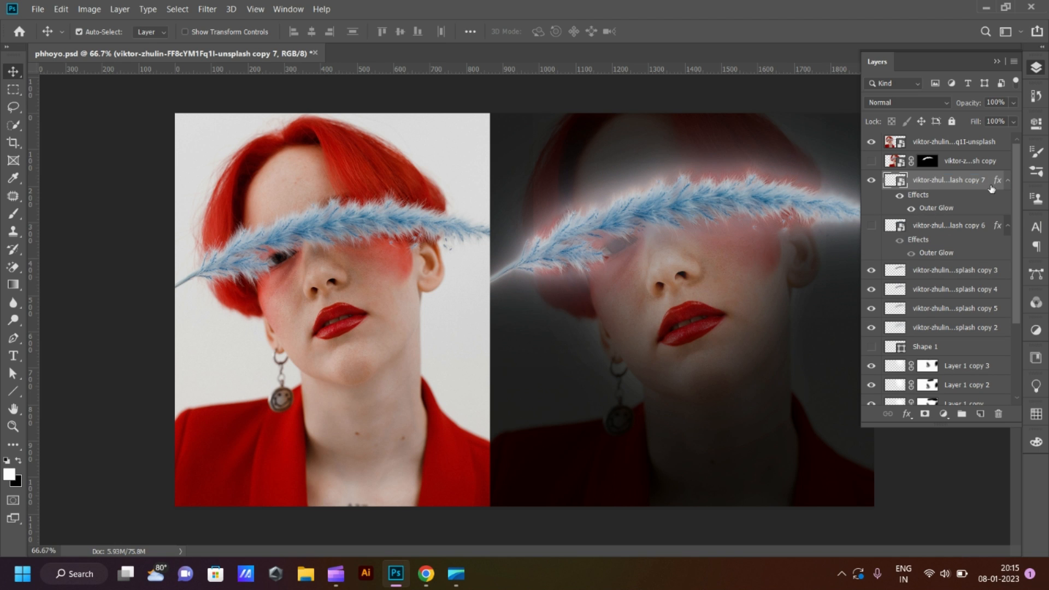
{"action": "right_click", "coordinate": [991, 188]}
{"action": "key", "text": "Escape"}
{"action": "left_click", "coordinate": [944, 414]}
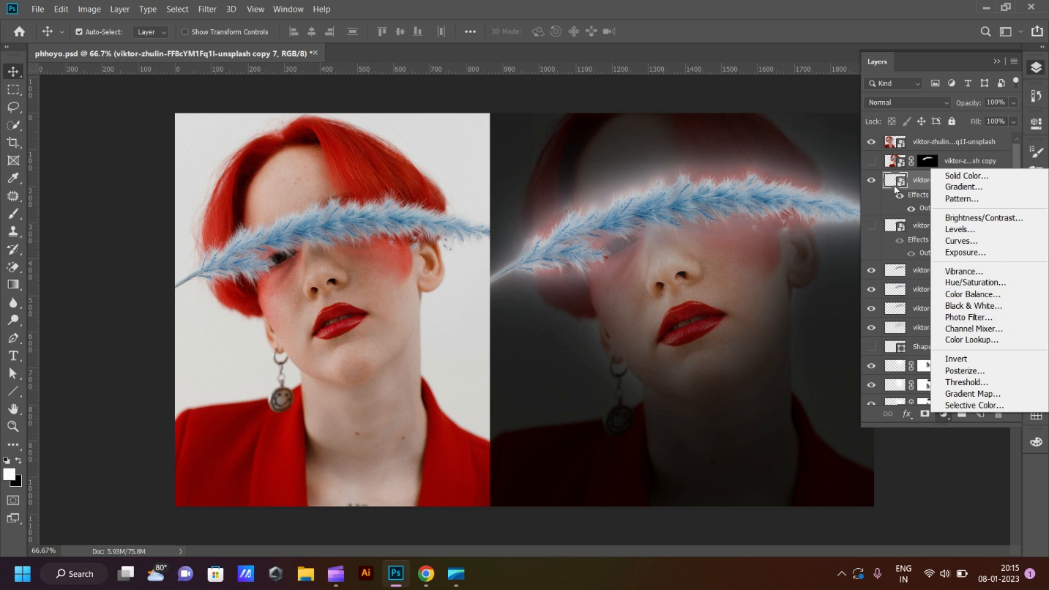
{"action": "key", "text": "Escape"}
{"action": "left_click", "coordinate": [120, 10]}
{"action": "mouse_move", "coordinate": [95, 16]}
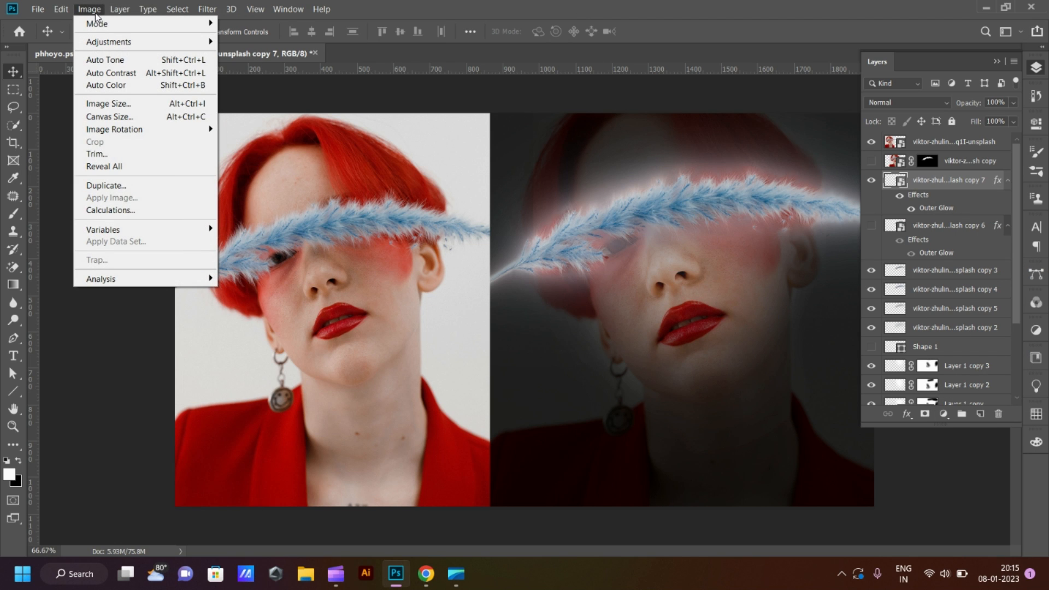
{"action": "mouse_move", "coordinate": [63, 16]}
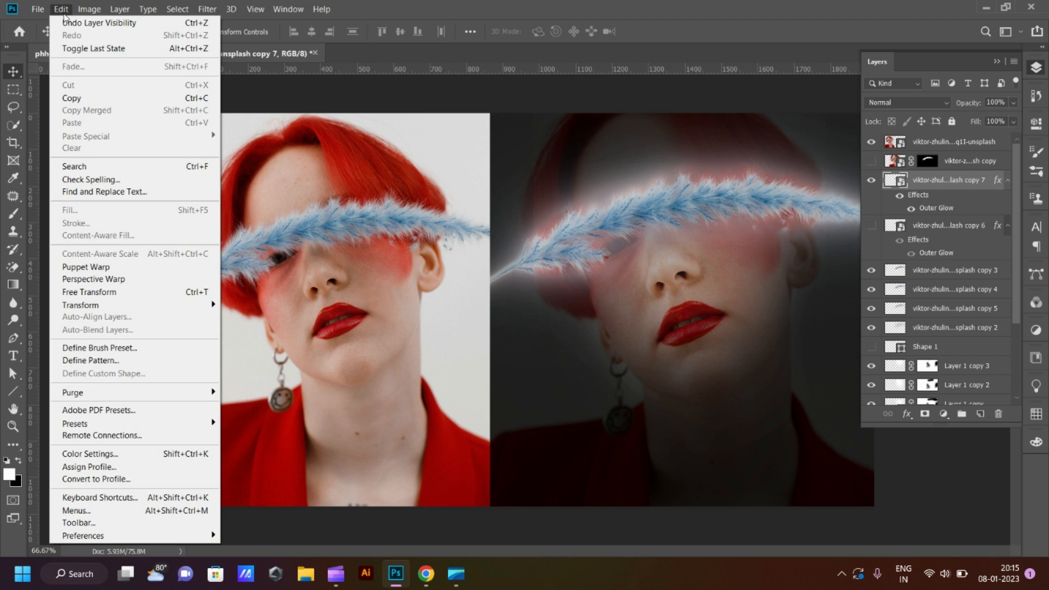
{"action": "mouse_move", "coordinate": [146, 11]}
{"action": "mouse_move", "coordinate": [178, 10]}
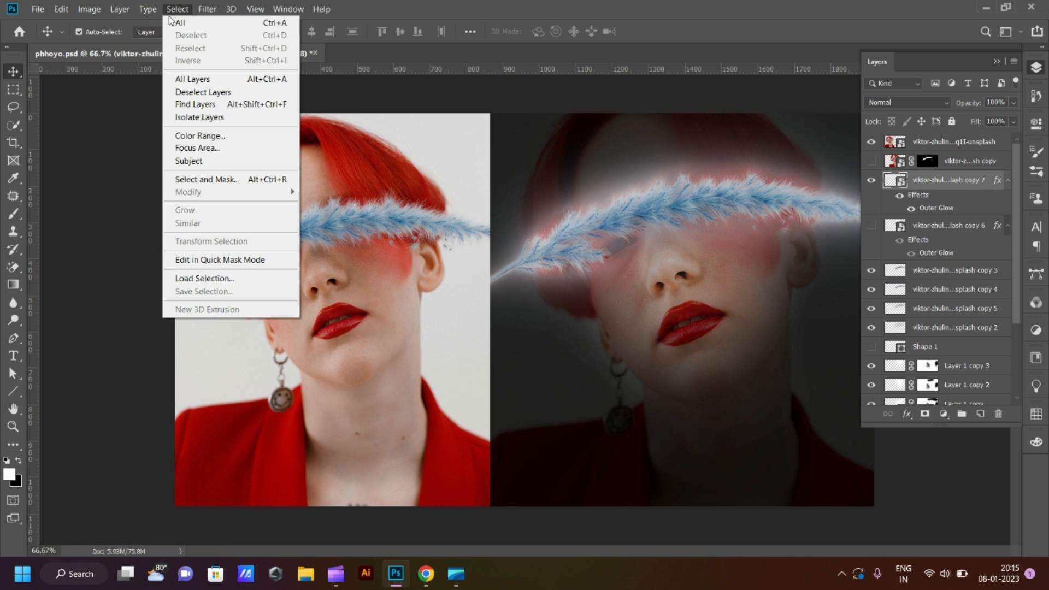
Select the Reds in the image with Color Range and clear the selection again
{"action": "left_click", "coordinate": [218, 140]}
{"action": "left_click_drag", "start_coordinate": [886, 164], "coordinate": [248, 110]}
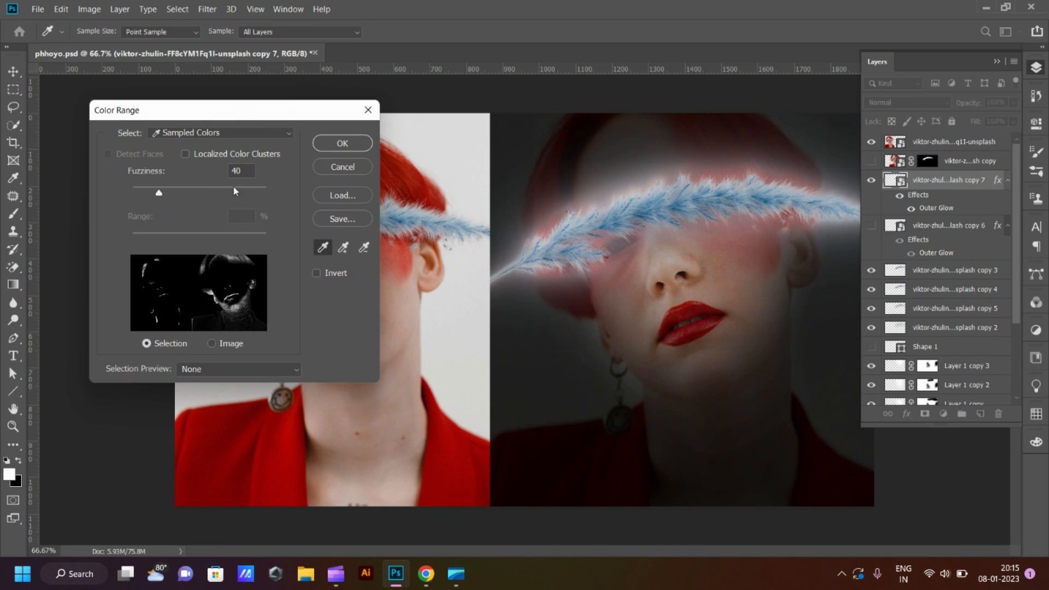
{"action": "left_click", "coordinate": [235, 133]}
{"action": "left_click", "coordinate": [186, 169]}
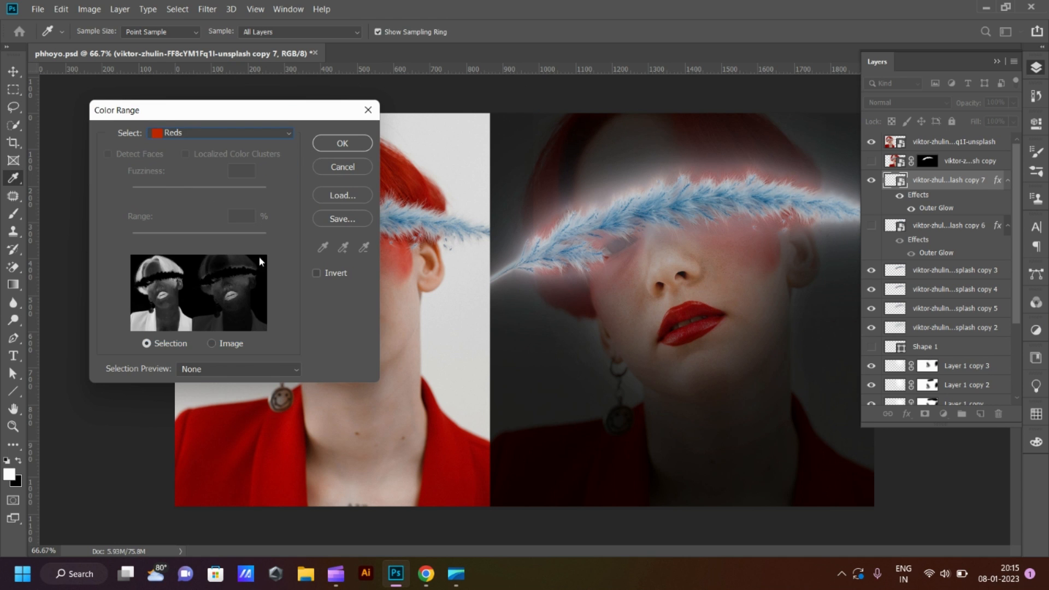
{"action": "left_click", "coordinate": [352, 151]}
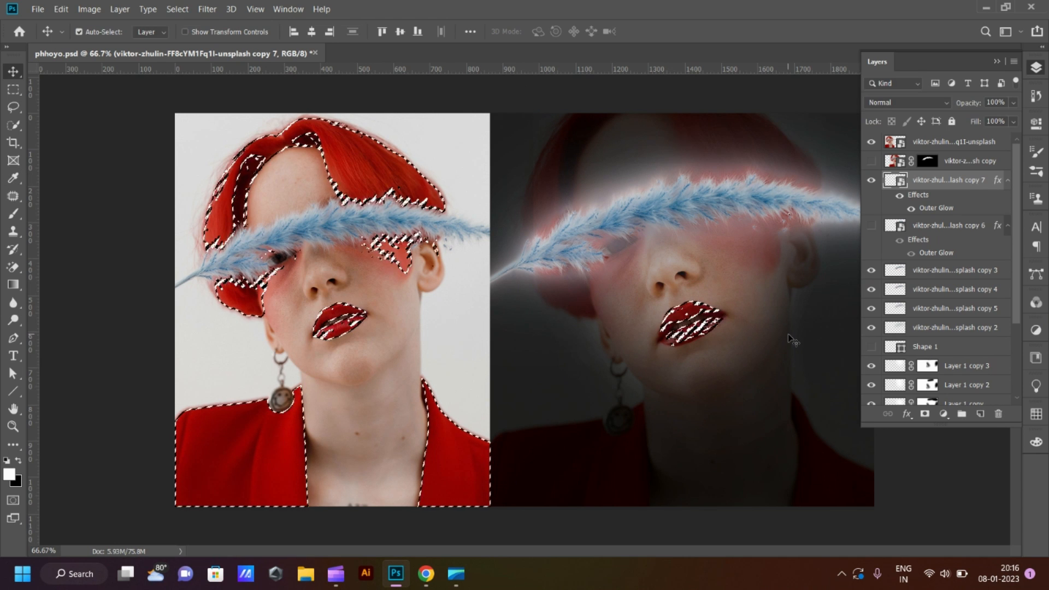
{"action": "key", "text": "ctrl+d"}
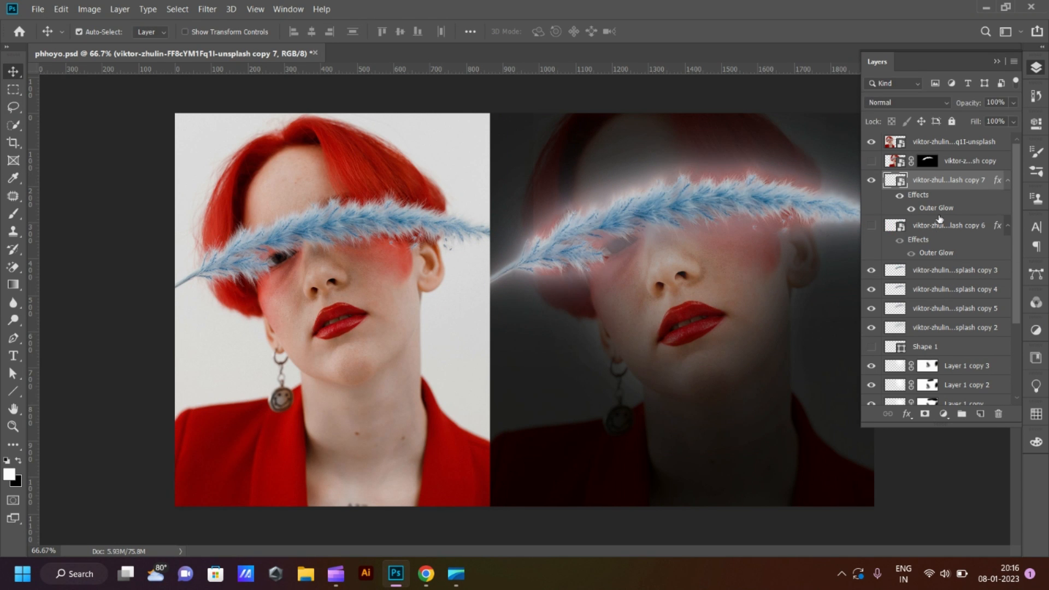
Add a Hue/Saturation adjustment layer above the duplicated feather and target its Cyans range by sampling the feather
{"action": "left_click", "coordinate": [943, 414]}
{"action": "left_click", "coordinate": [980, 293]}
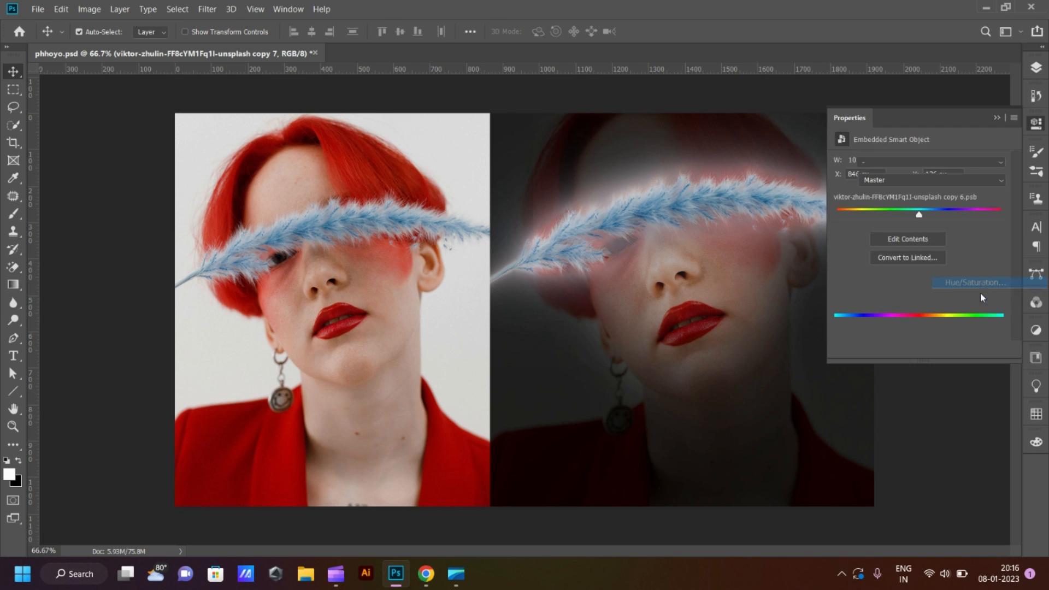
{"action": "left_click_drag", "start_coordinate": [774, 198], "coordinate": [733, 225]}
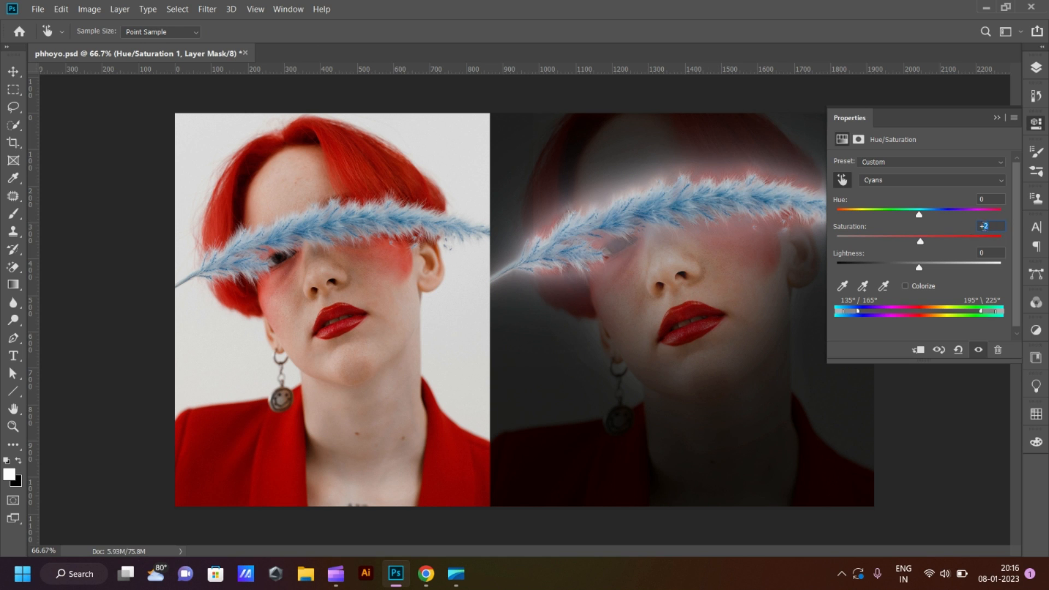
Try recolouring the feather's Cyans with hue +180, lightness +93 and a lowered saturation
{"action": "left_click_drag", "start_coordinate": [921, 241], "coordinate": [1003, 216]}
{"action": "key", "text": "v"}
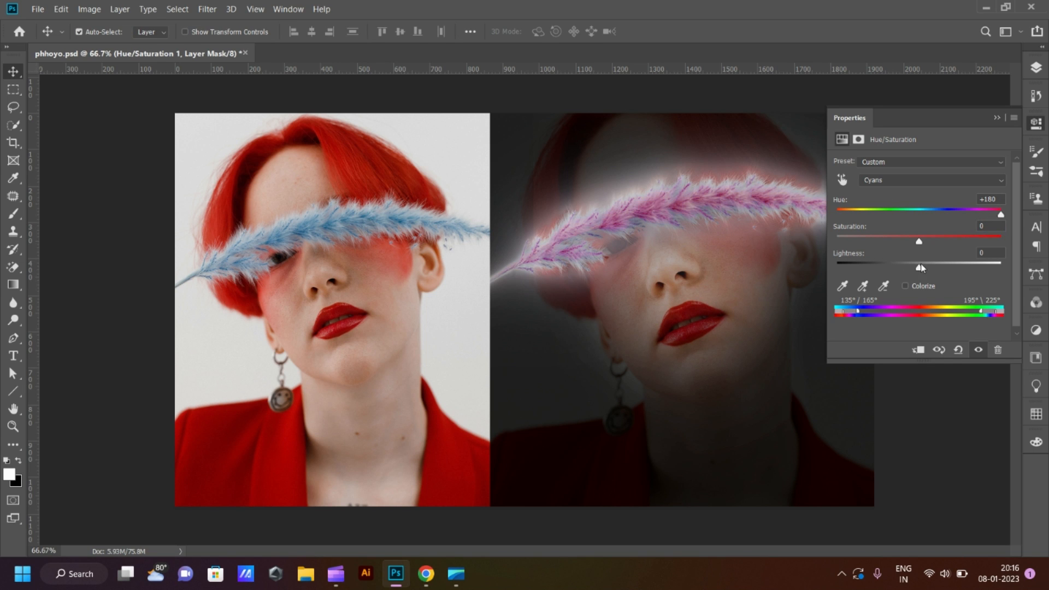
{"action": "left_click_drag", "start_coordinate": [920, 263], "coordinate": [994, 252]}
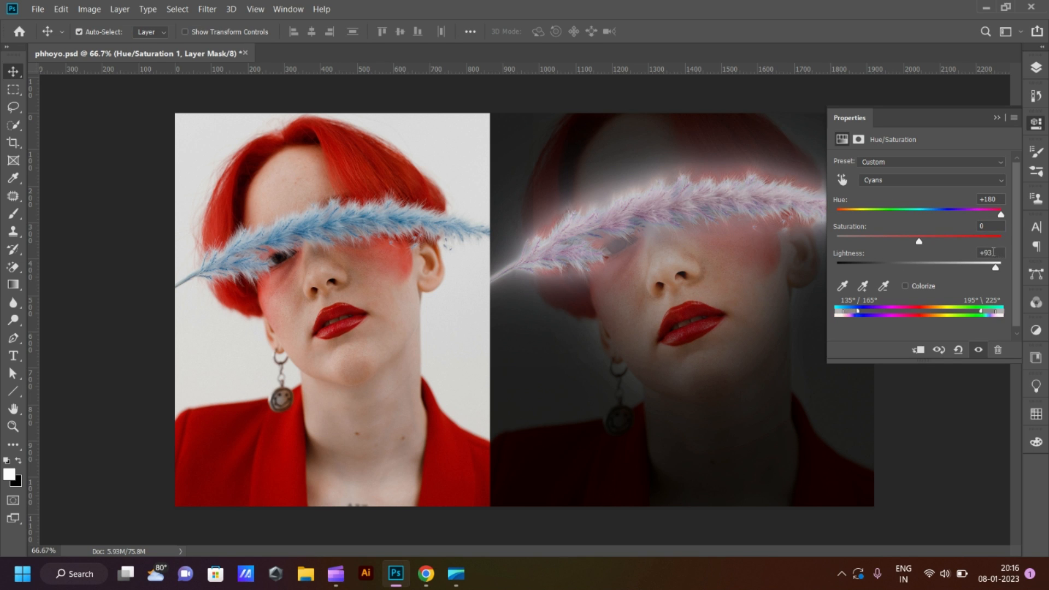
{"action": "left_click_drag", "start_coordinate": [920, 241], "coordinate": [869, 239]}
Switch on Colorize for the Hue/Saturation adjustment layer so it tints the whole composite
{"action": "left_click", "coordinate": [905, 286]}
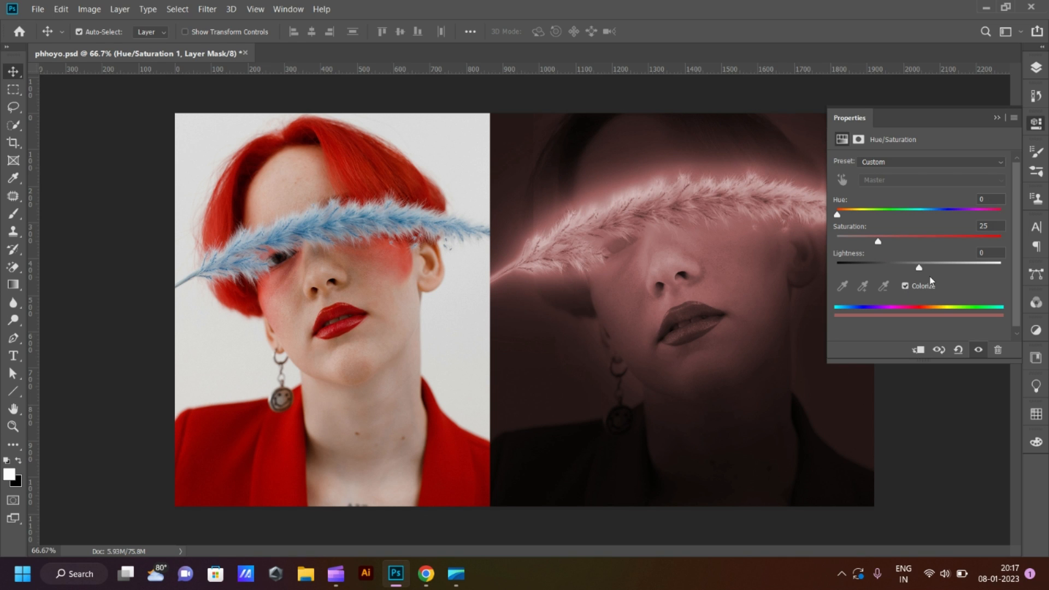
{"action": "left_click", "coordinate": [906, 286]}
{"action": "left_click", "coordinate": [906, 287]}
{"action": "left_click", "coordinate": [860, 143]}
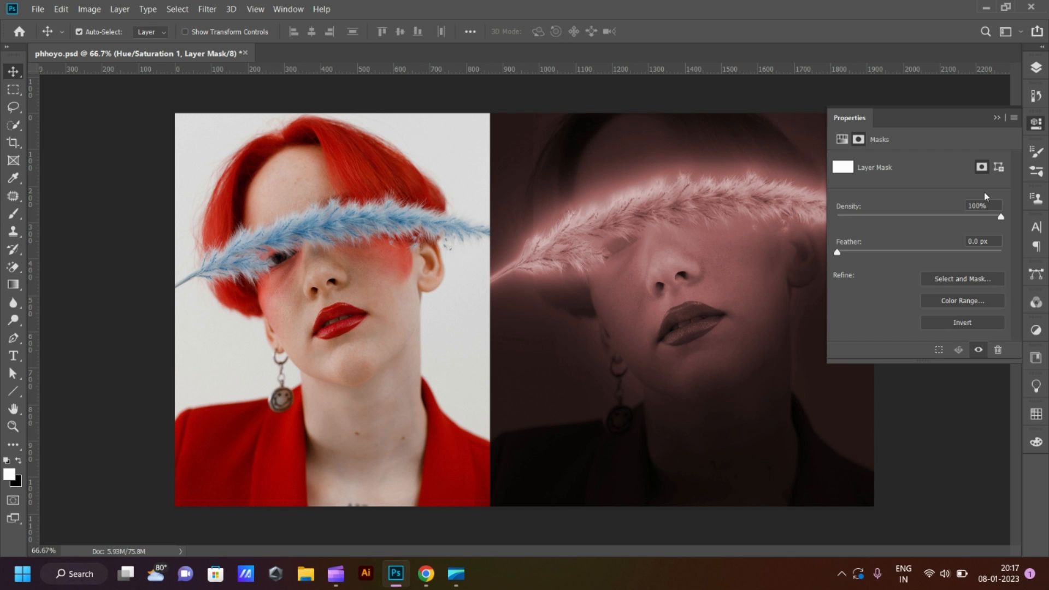
{"action": "left_click", "coordinate": [966, 281]}
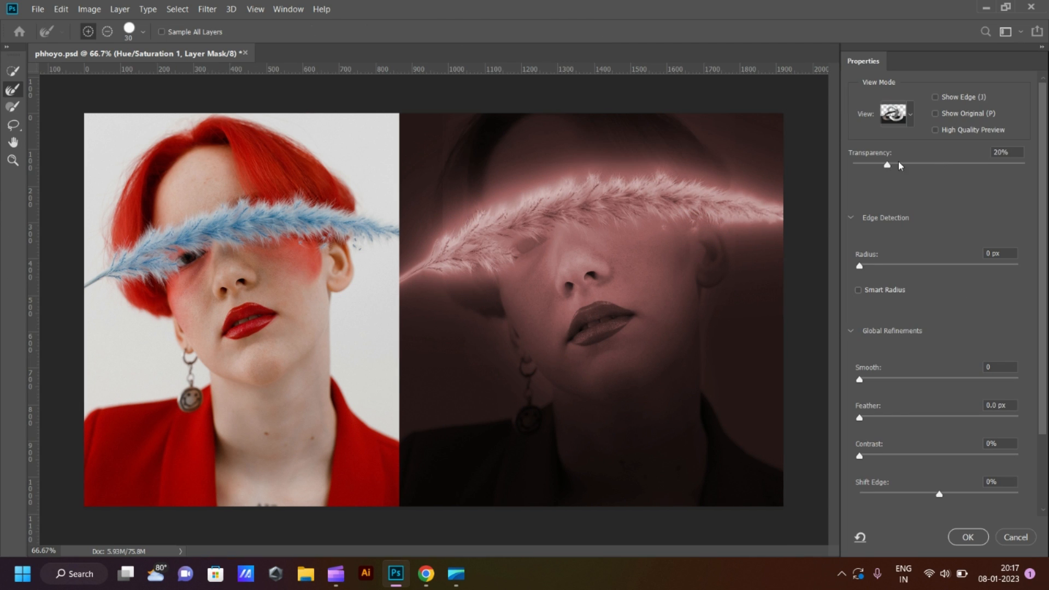
{"action": "left_click", "coordinate": [1014, 537]}
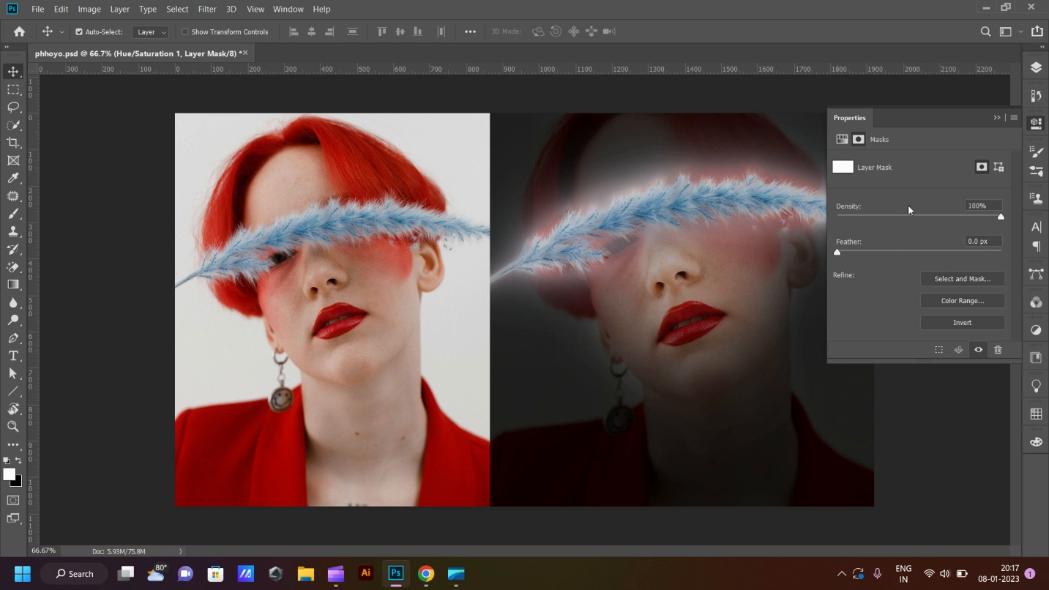
{"action": "left_click", "coordinate": [843, 140]}
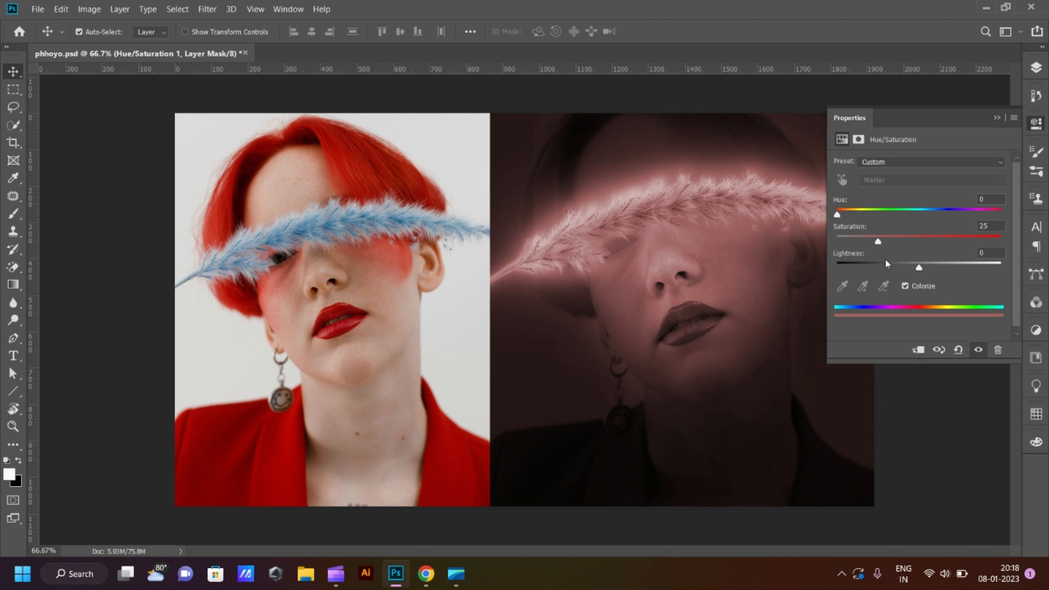
Tint the composite yellow by setting the Colorize hue to 48 and saturation to 34, with lightness at 0
{"action": "left_click_drag", "start_coordinate": [837, 213], "coordinate": [859, 218]}
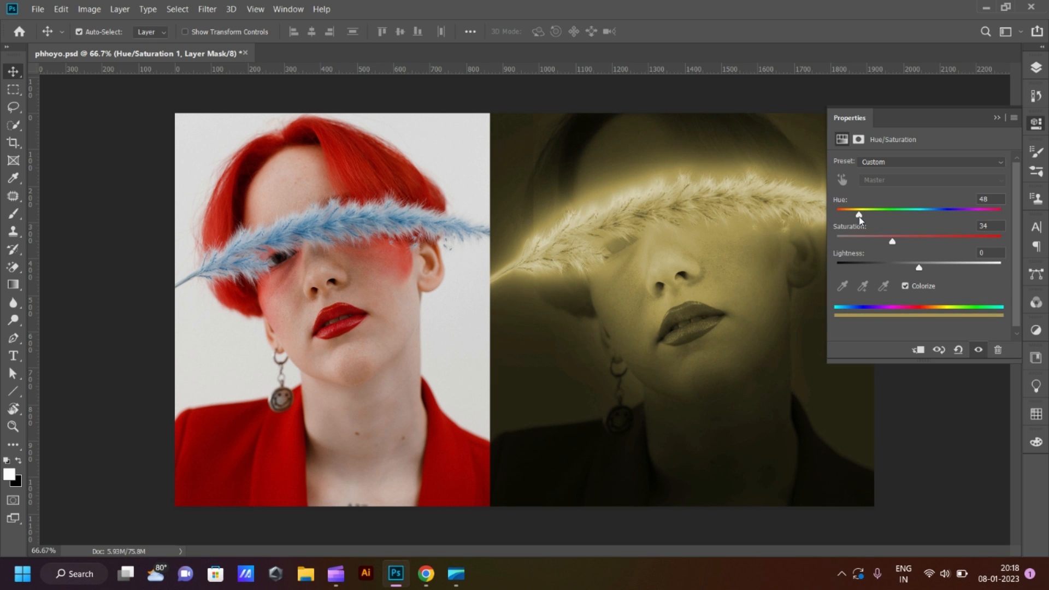
{"action": "mouse_move", "coordinate": [919, 267]}
{"action": "left_mouse_down"}
{"action": "mouse_move", "coordinate": [951, 267]}
{"action": "mouse_move", "coordinate": [916, 268]}
{"action": "left_mouse_up"}
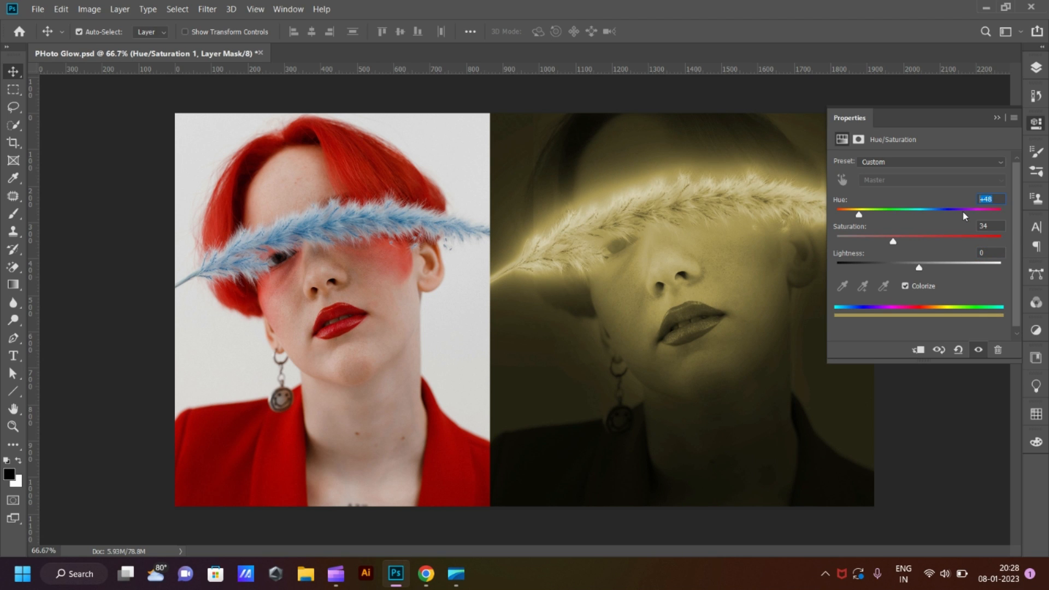
Try other Colorize hues on the composite, stepping the value up to 65 and trying green at 101
{"action": "key", "text": "Up"}
{"action": "key", "text": "Up"}
{"action": "key", "text": "Up"}
{"action": "key", "text": "Up"}
{"action": "key", "text": "Up"}
{"action": "key", "text": "Down"}
{"action": "key", "text": "Down"}
{"action": "key", "text": "Down"}
{"action": "key", "text": "Down"}
{"action": "key", "text": "Down"}
{"action": "key", "text": "Down"}
{"action": "key", "text": "Down"}
{"action": "key", "text": "Down"}
{"action": "key", "text": "Up"}
{"action": "key", "text": "Up"}
{"action": "key", "text": "Up"}
{"action": "key", "text": "Up"}
{"action": "key", "text": "Up"}
{"action": "key", "text": "Up"}
{"action": "key", "text": "Up"}
{"action": "key", "text": "Up"}
{"action": "key", "text": "Up"}
{"action": "key", "text": "Up"}
{"action": "key", "text": "Up"}
{"action": "key", "text": "Up"}
{"action": "key", "text": "Up"}
{"action": "key", "text": "Up"}
{"action": "key", "text": "Up"}
{"action": "key", "text": "Up"}
{"action": "key", "text": "Up"}
{"action": "key", "text": "Up"}
{"action": "key", "text": "Up"}
{"action": "key", "text": "Up"}
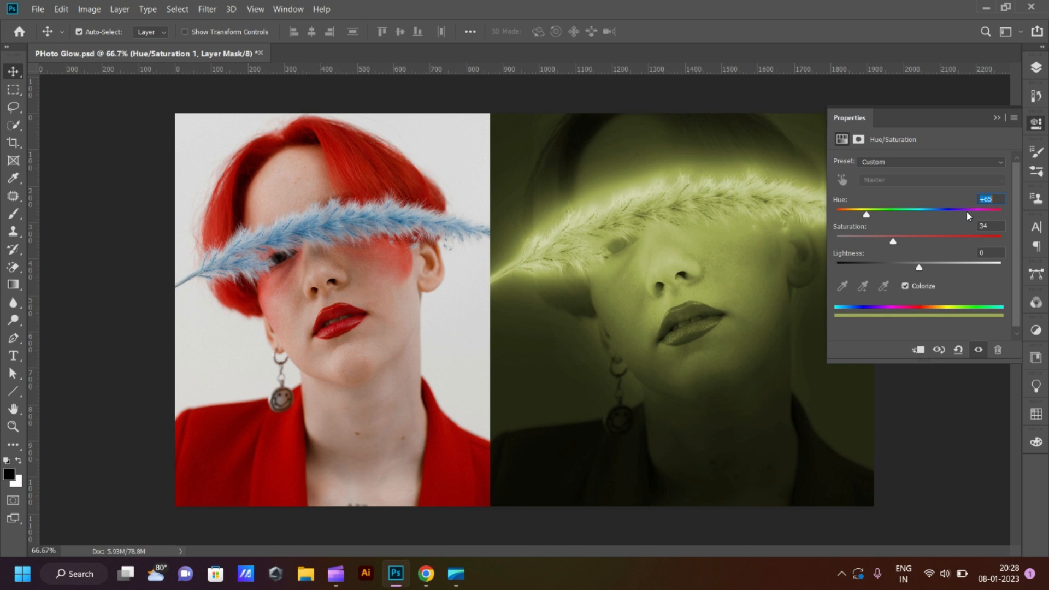
{"action": "left_click_drag", "start_coordinate": [869, 217], "coordinate": [883, 235]}
Set the Colorize hue to 57 and collapse the adjustment's settings to reveal the full before-and-after image
{"action": "left_click", "coordinate": [980, 199]}
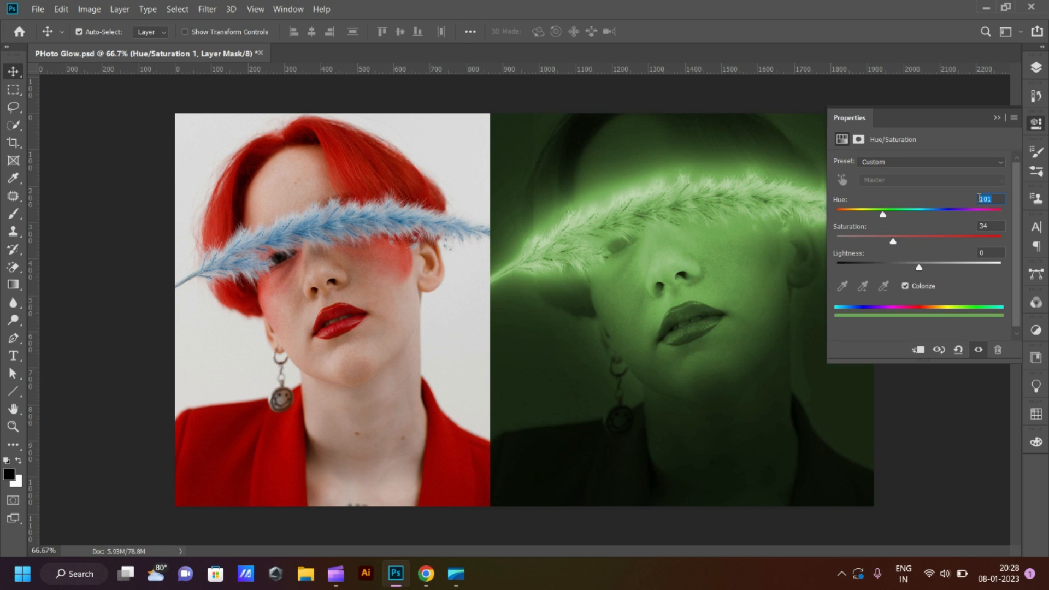
{"action": "type", "text": "57"}
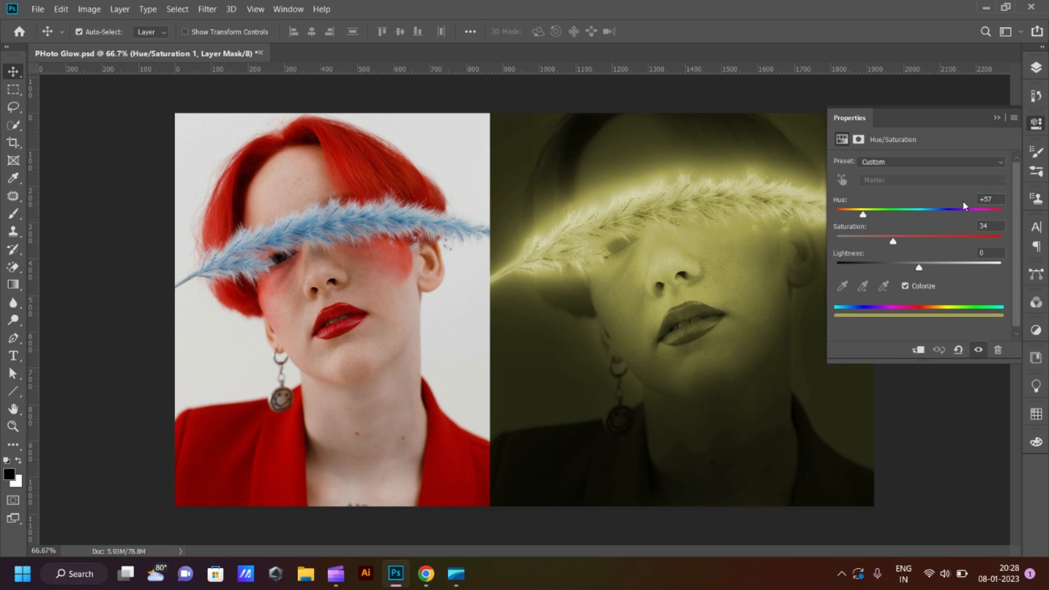
{"action": "left_click", "coordinate": [997, 118]}
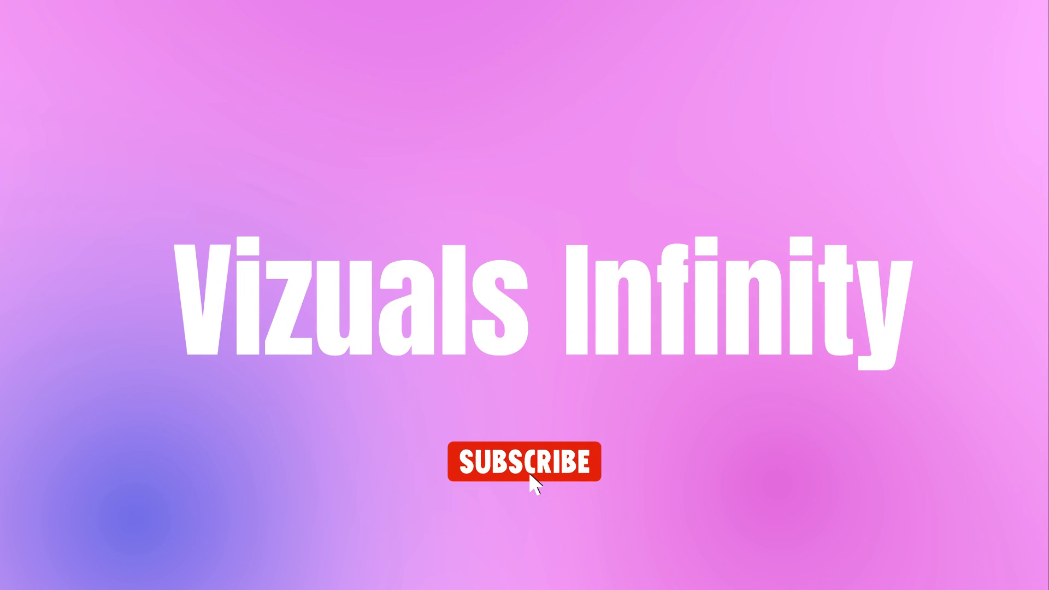